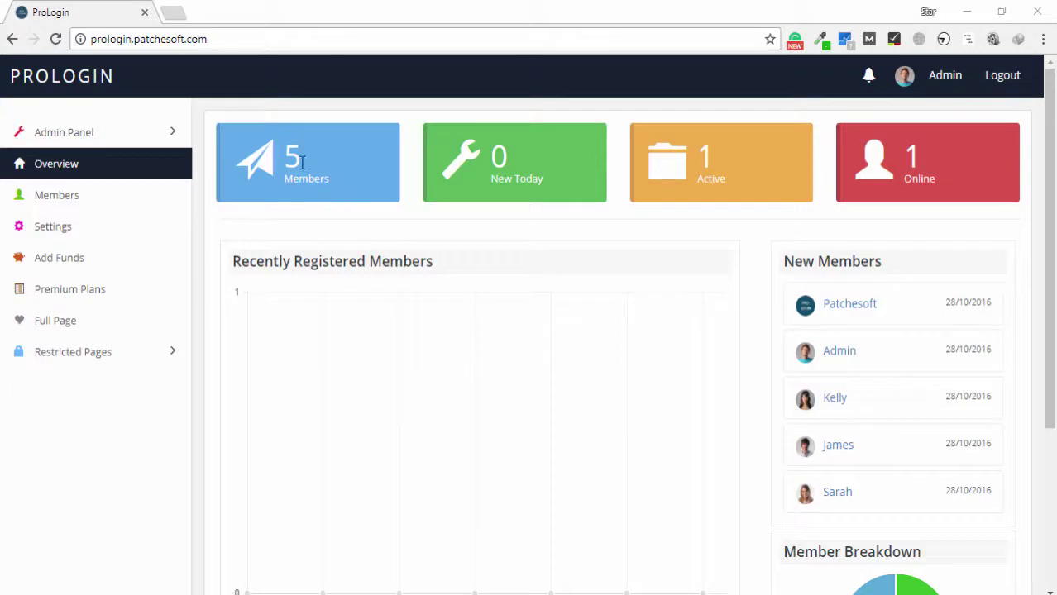
# - Highlight the dashboard counts: 5 total members, 0 new today, 1 active, 1 online
pyautogui.moveTo(302, 162); pyautogui.dragTo(280, 169)
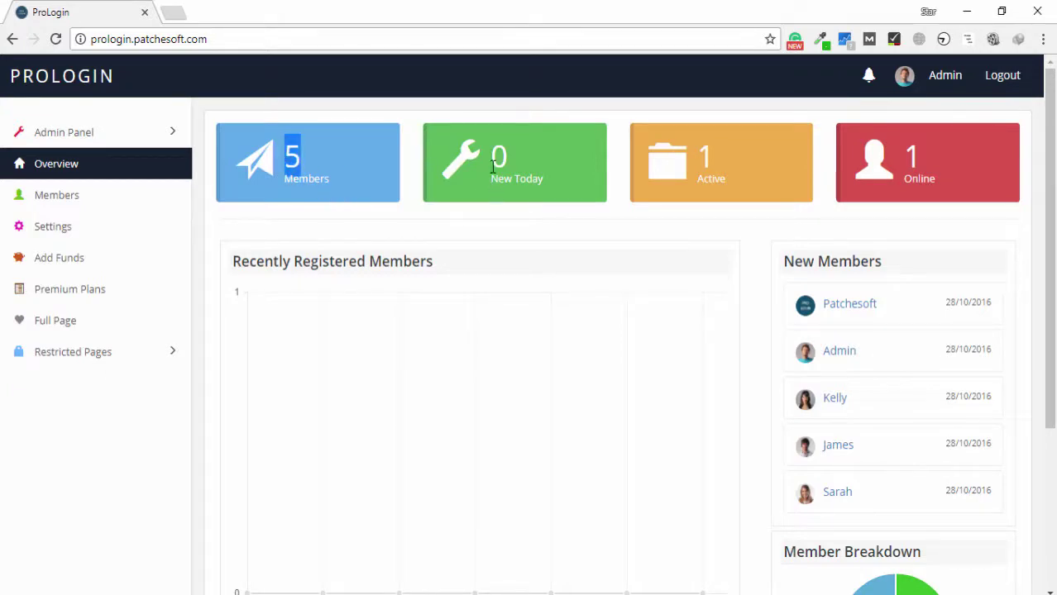
pyautogui.moveTo(489, 166); pyautogui.dragTo(508, 170)
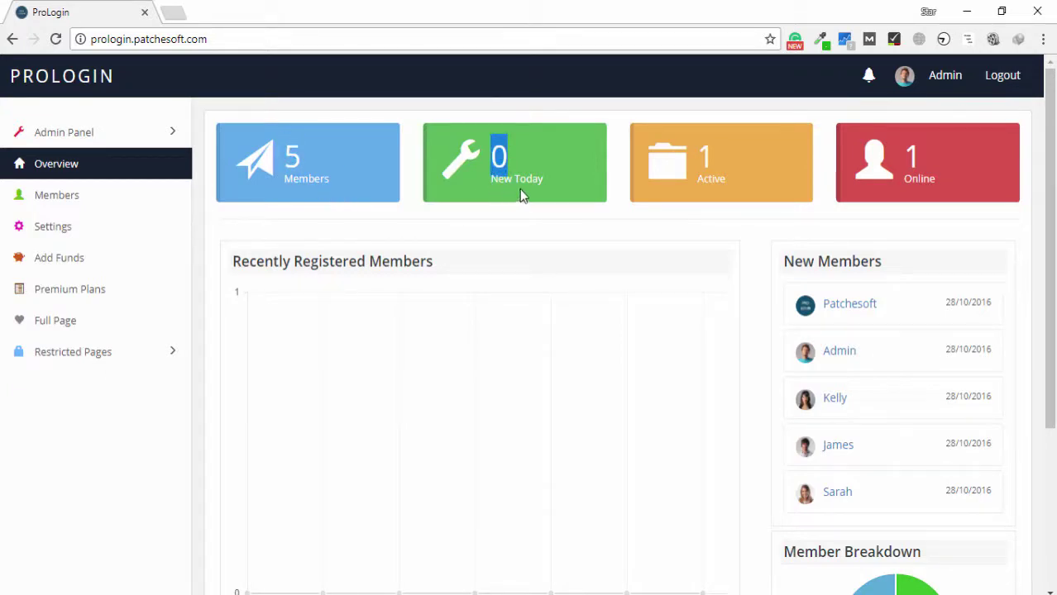
pyautogui.moveTo(696, 162); pyautogui.dragTo(710, 156)
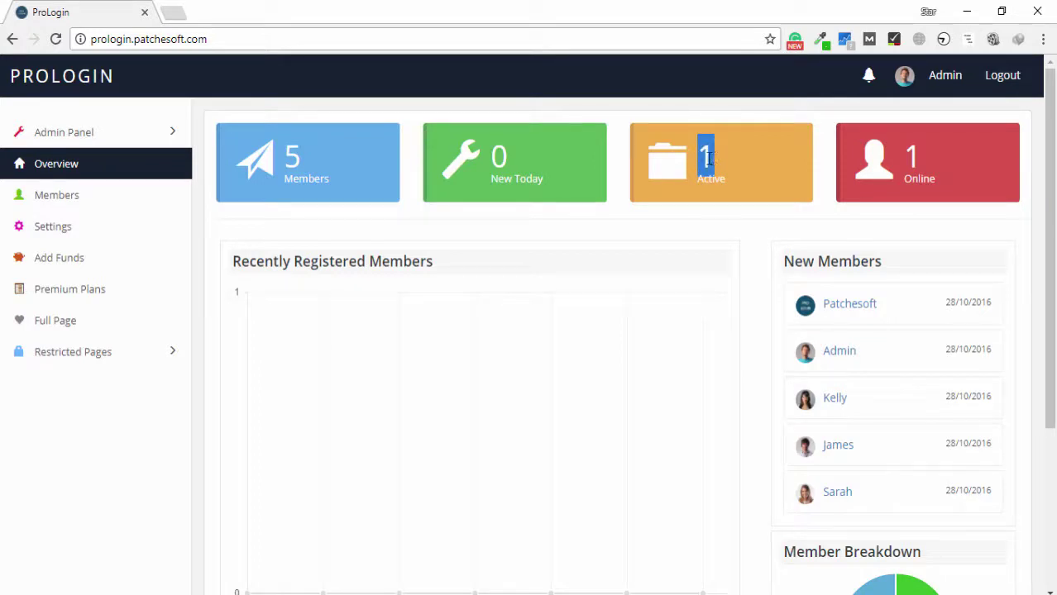
pyautogui.moveTo(901, 162); pyautogui.dragTo(916, 154)
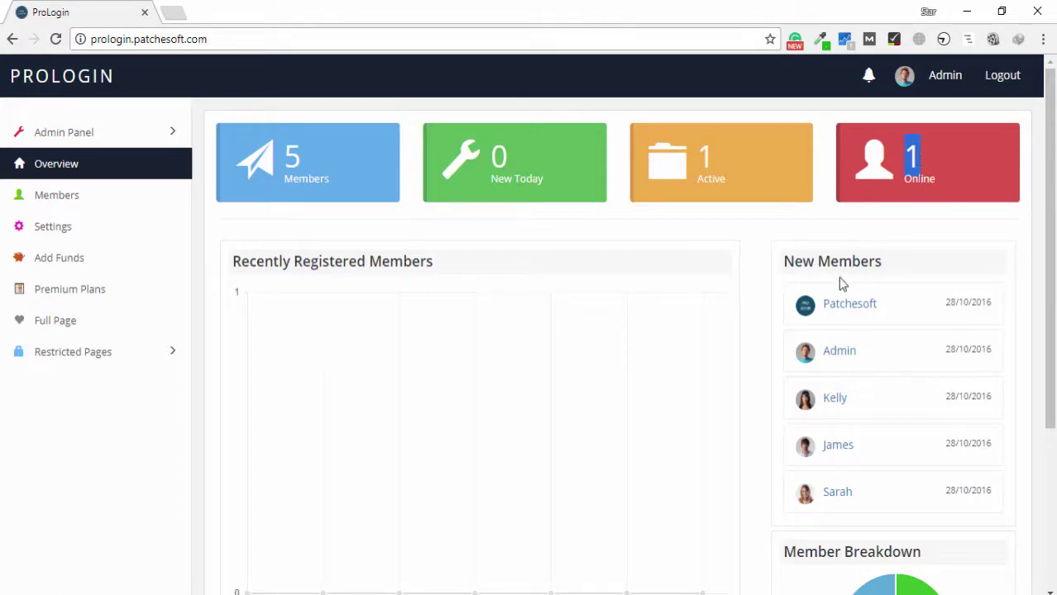
# - Scroll through the dashboard, then go to Global Settings under Admin Panel
pyautogui.scroll(-1, 901, 278)
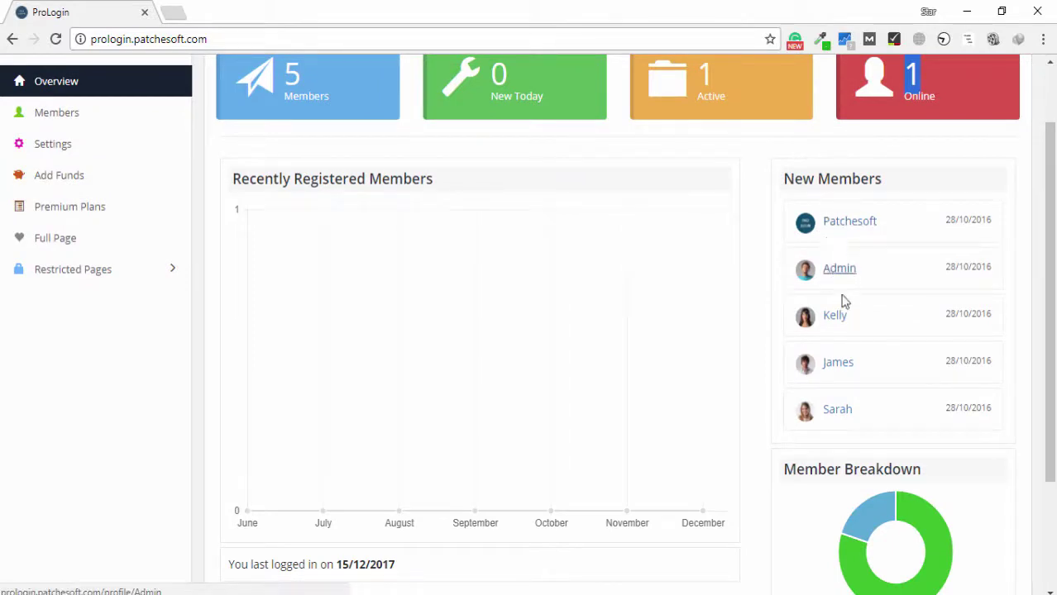
pyautogui.scroll(-2, 848, 414)
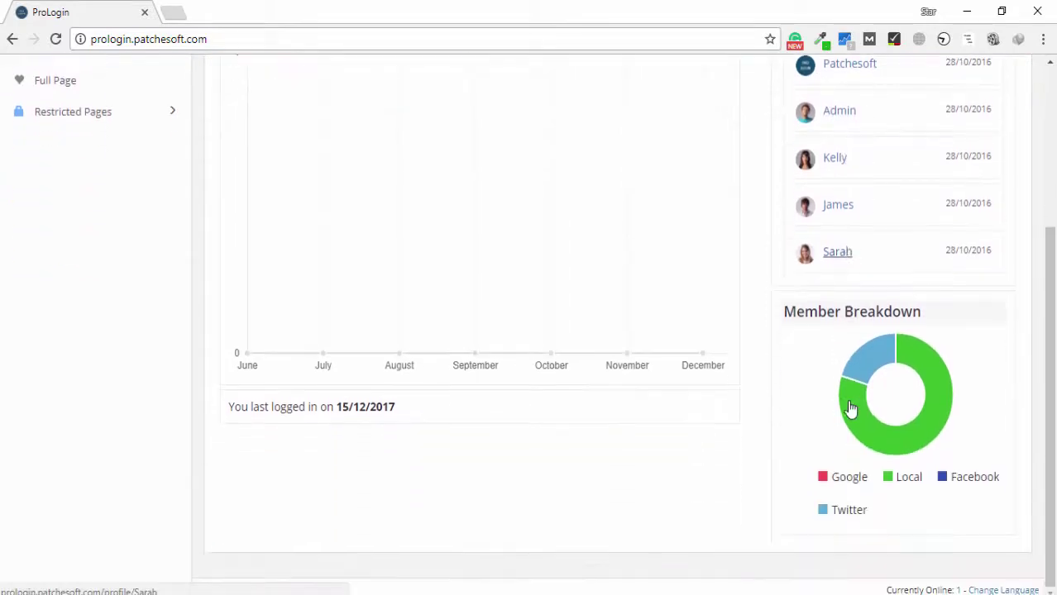
pyautogui.moveTo(937, 389)
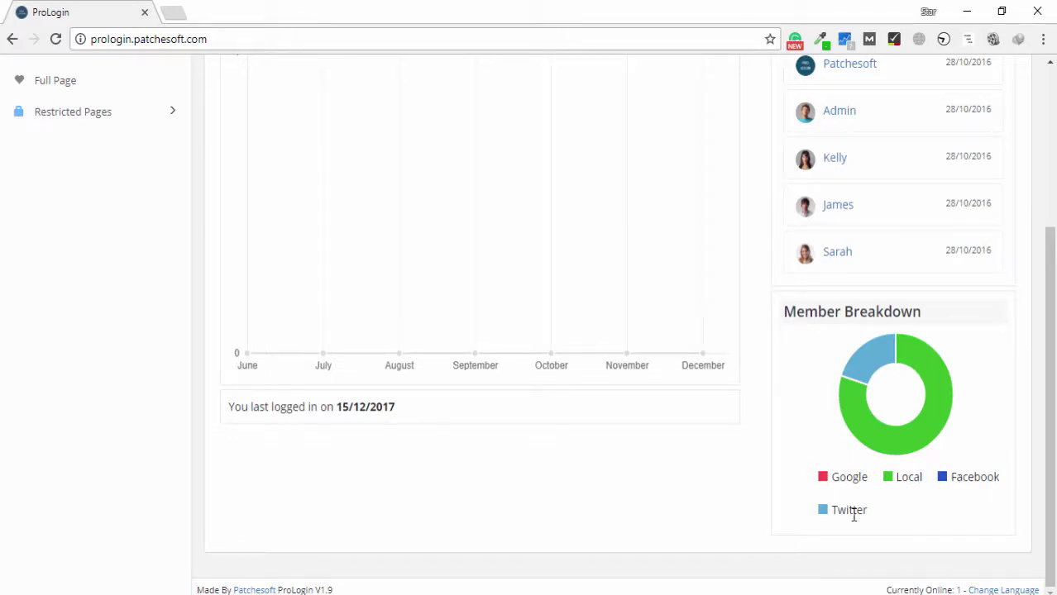
pyautogui.scroll(3, 288, 354)
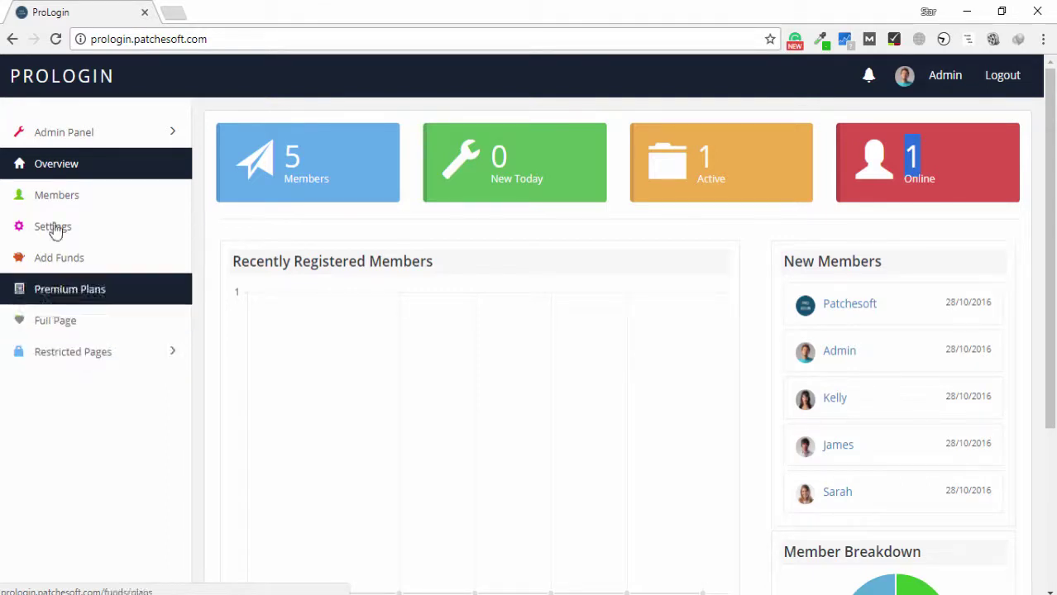
pyautogui.click(72, 136)
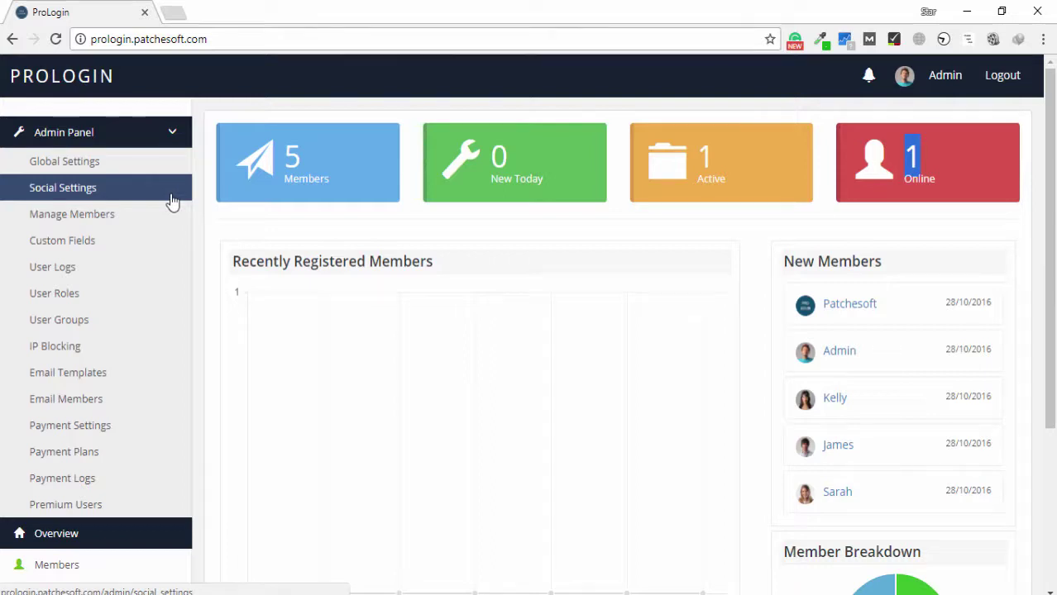
pyautogui.click(88, 164)
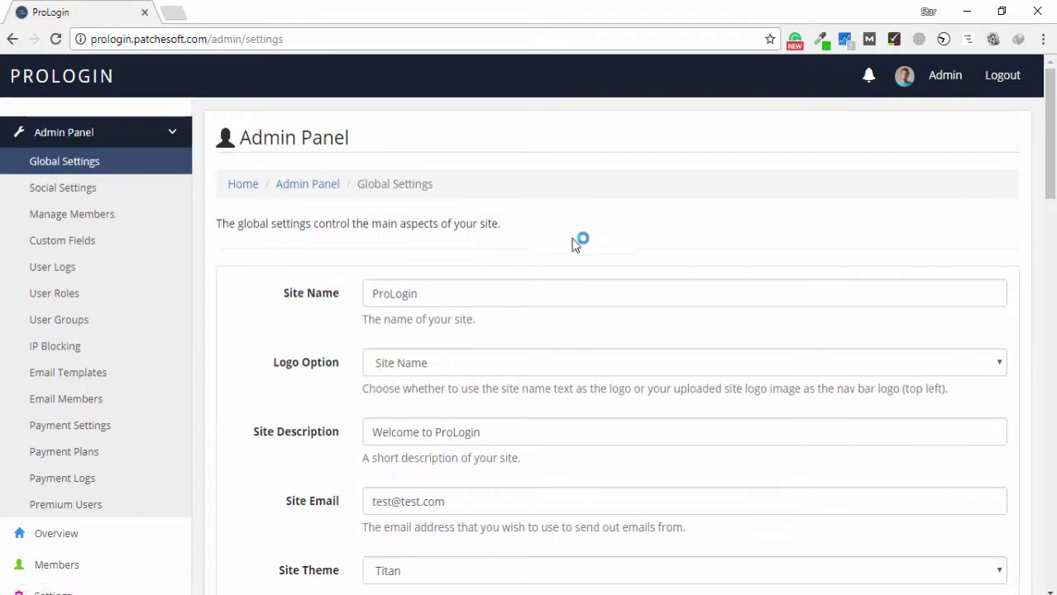
pyautogui.scroll(-2, 546, 257)
pyautogui.moveTo(474, 135); pyautogui.dragTo(318, 139)
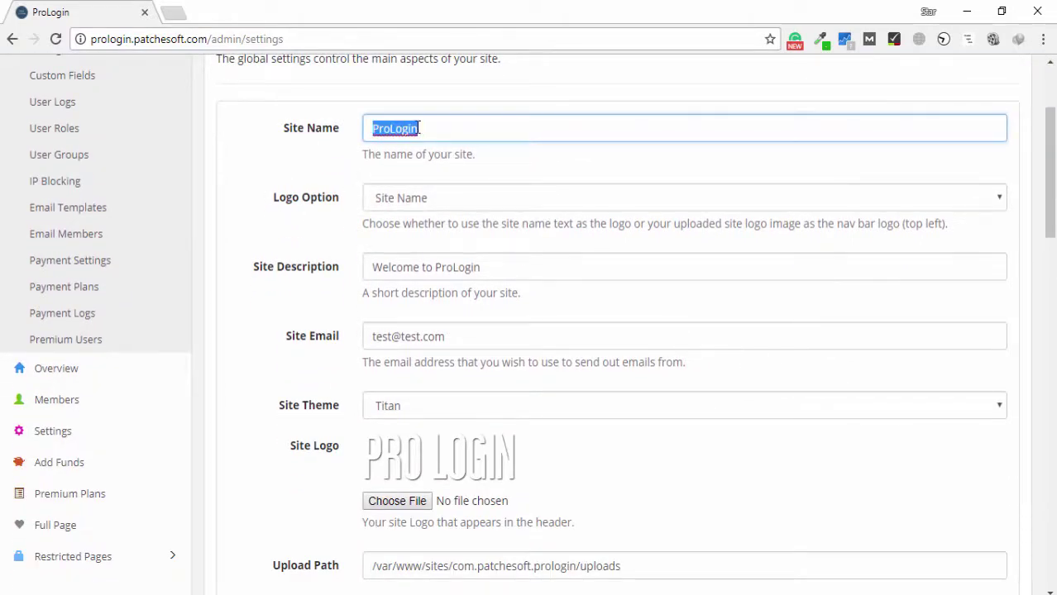
pyautogui.click(447, 205)
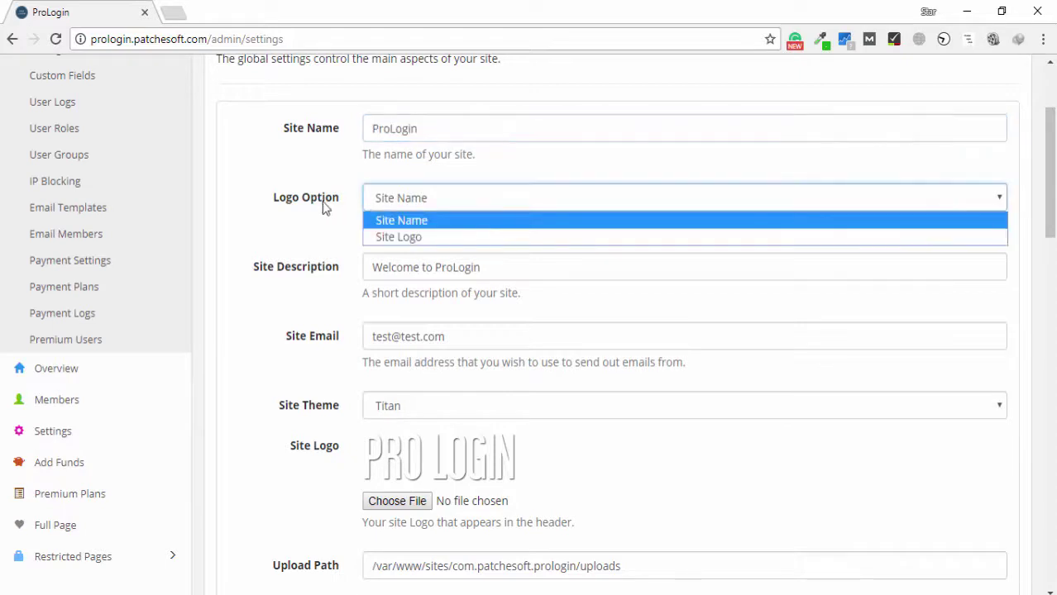
pyautogui.click(370, 220)
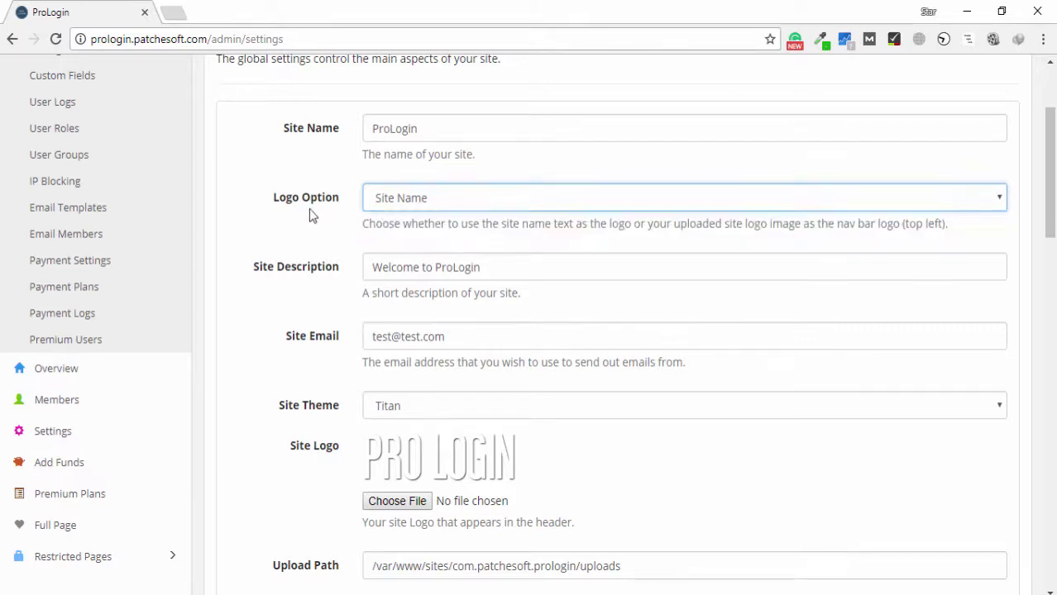
pyautogui.scroll(-1, 312, 213)
pyautogui.moveTo(491, 186); pyautogui.dragTo(240, 191)
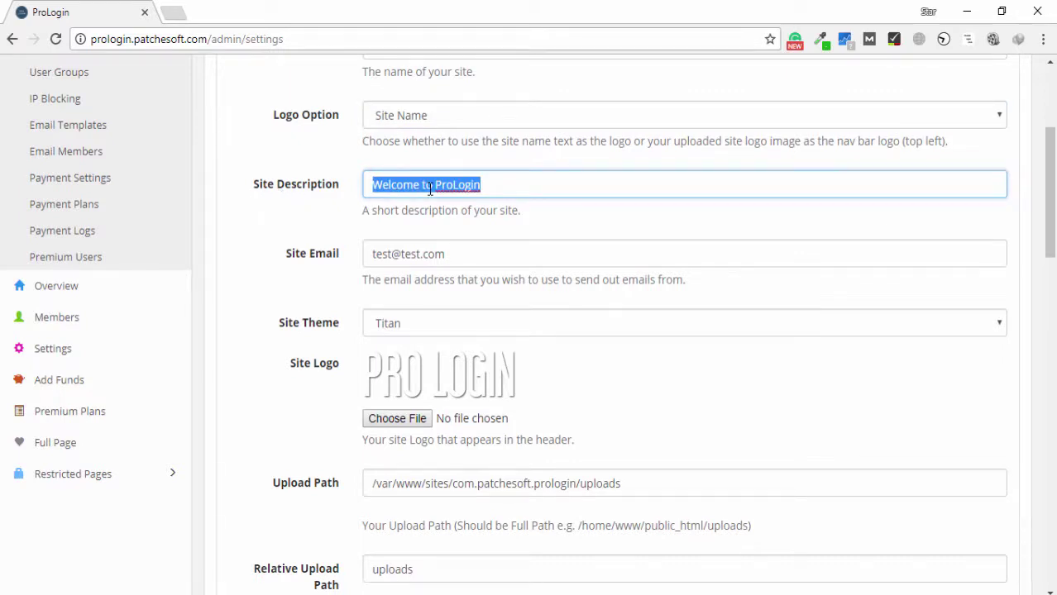
pyautogui.scroll(-1, 429, 188)
pyautogui.moveTo(460, 178); pyautogui.dragTo(371, 175)
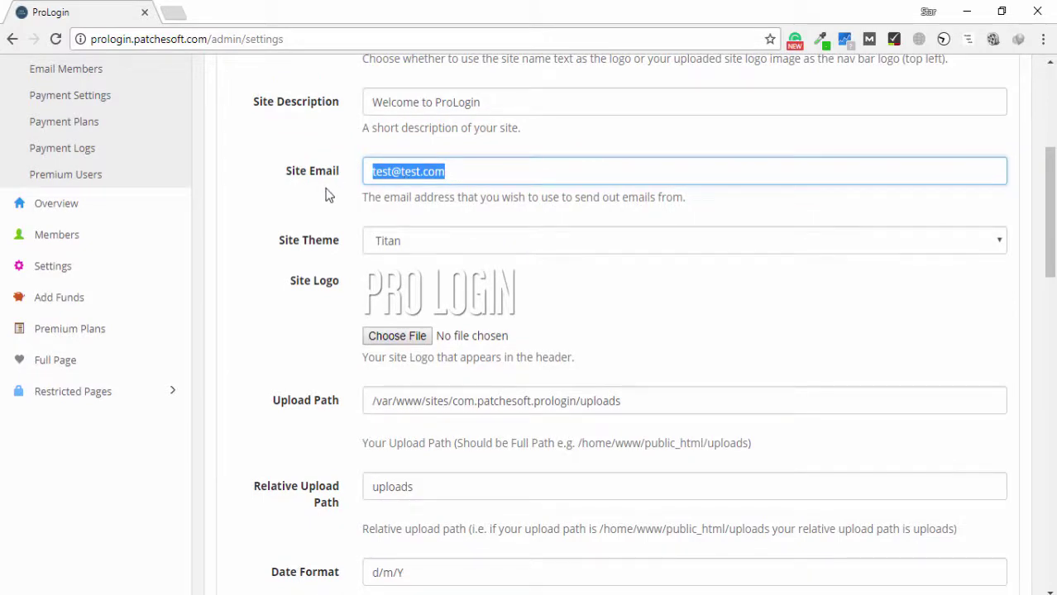
pyautogui.scroll(-2, 328, 188)
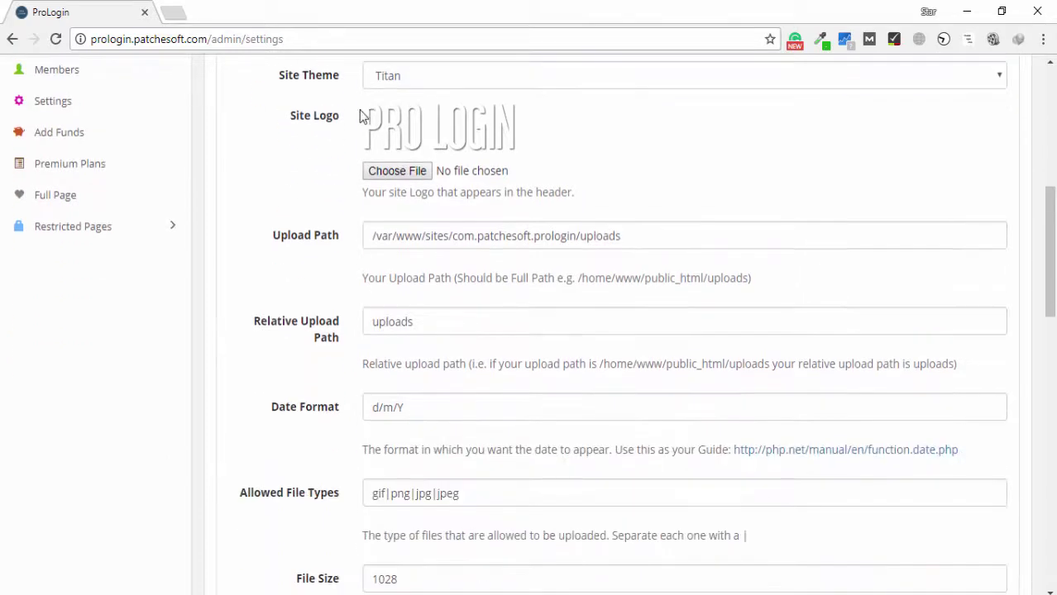
pyautogui.click(420, 72)
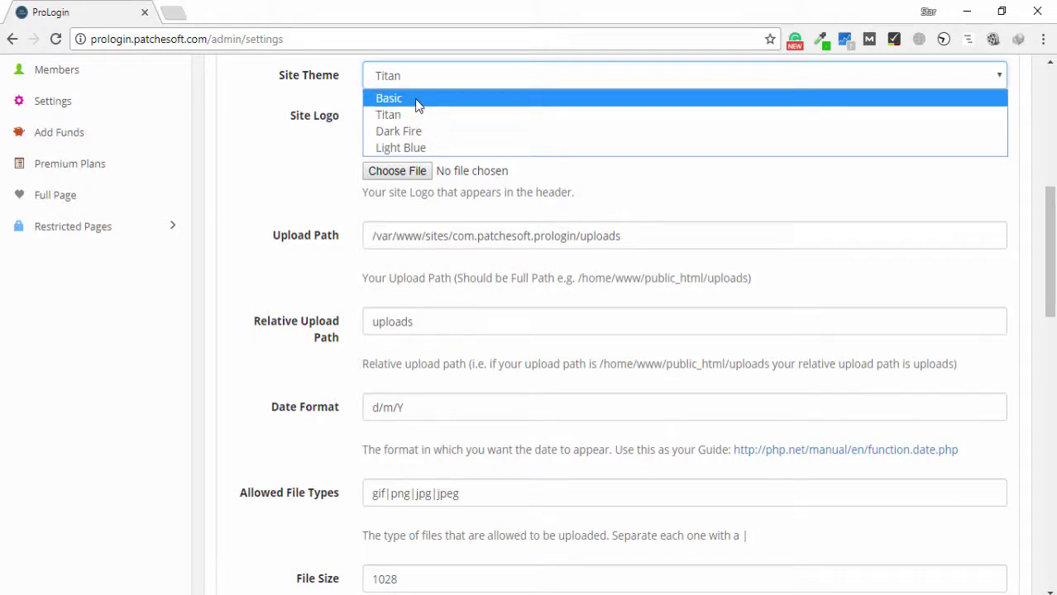
pyautogui.click(289, 128)
pyautogui.scroll(1, 418, 150)
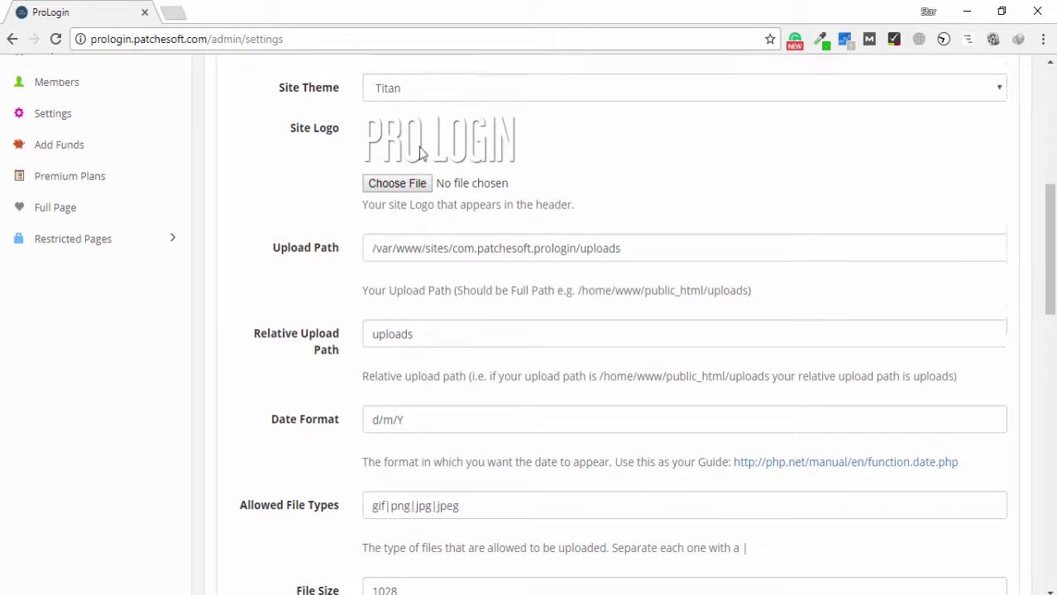
pyautogui.scroll(6, 419, 151)
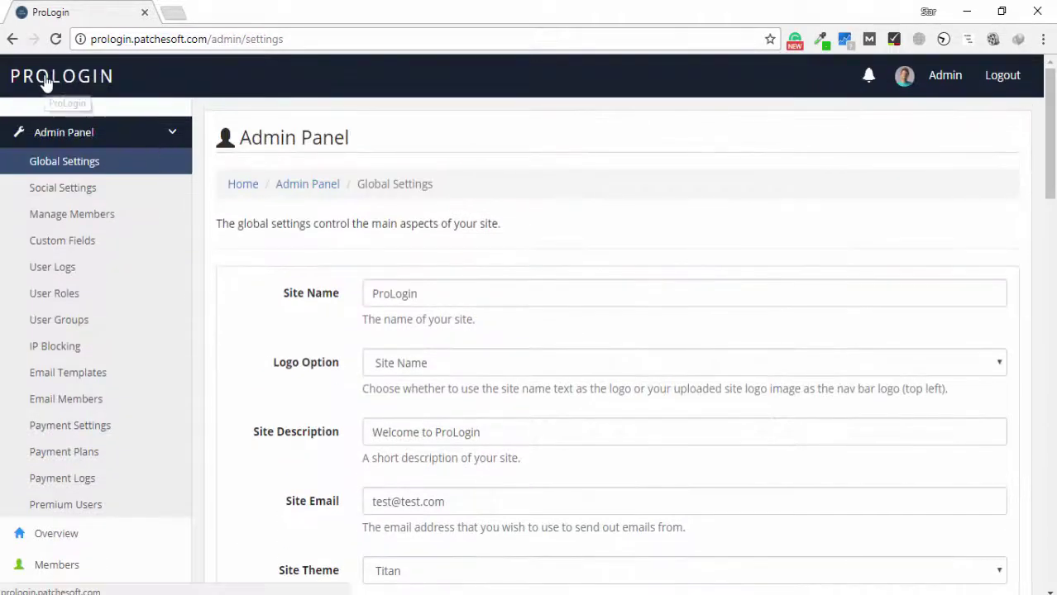
pyautogui.scroll(-4, 449, 206)
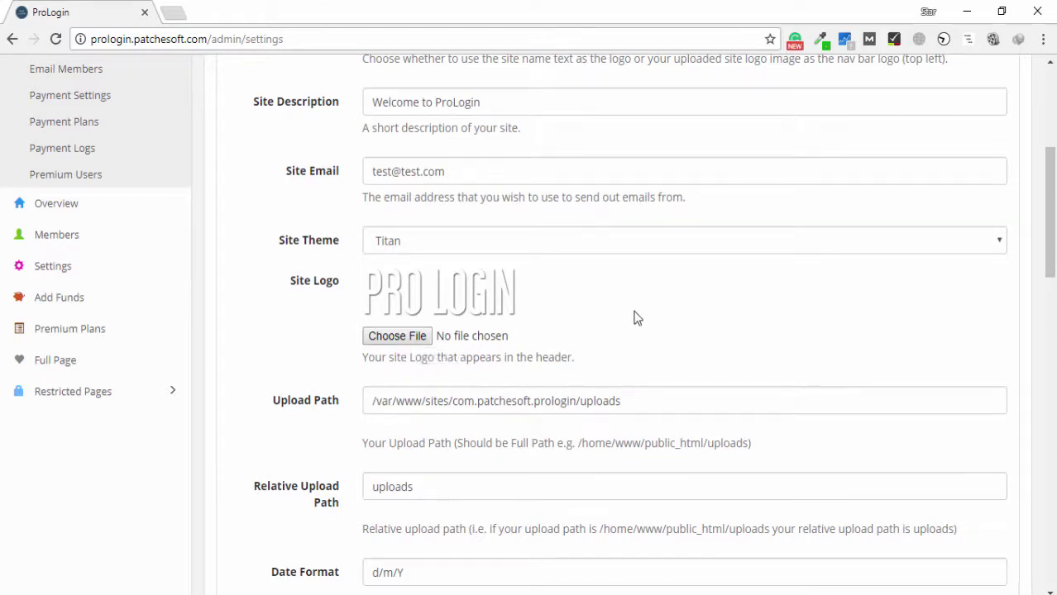
pyautogui.scroll(-2, 613, 312)
pyautogui.moveTo(644, 231); pyautogui.dragTo(356, 236)
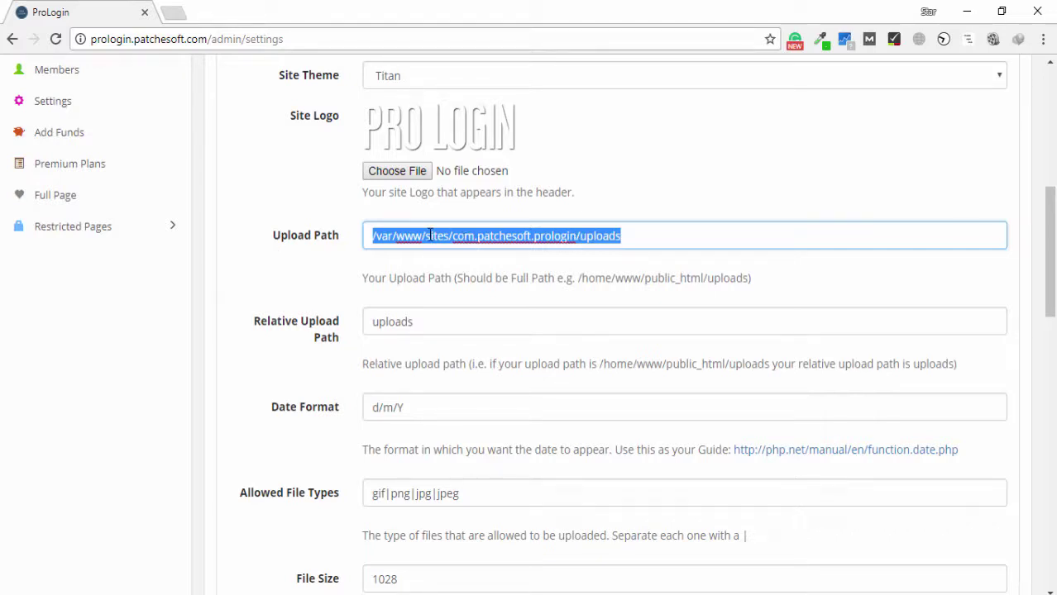
pyautogui.scroll(-1, 430, 234)
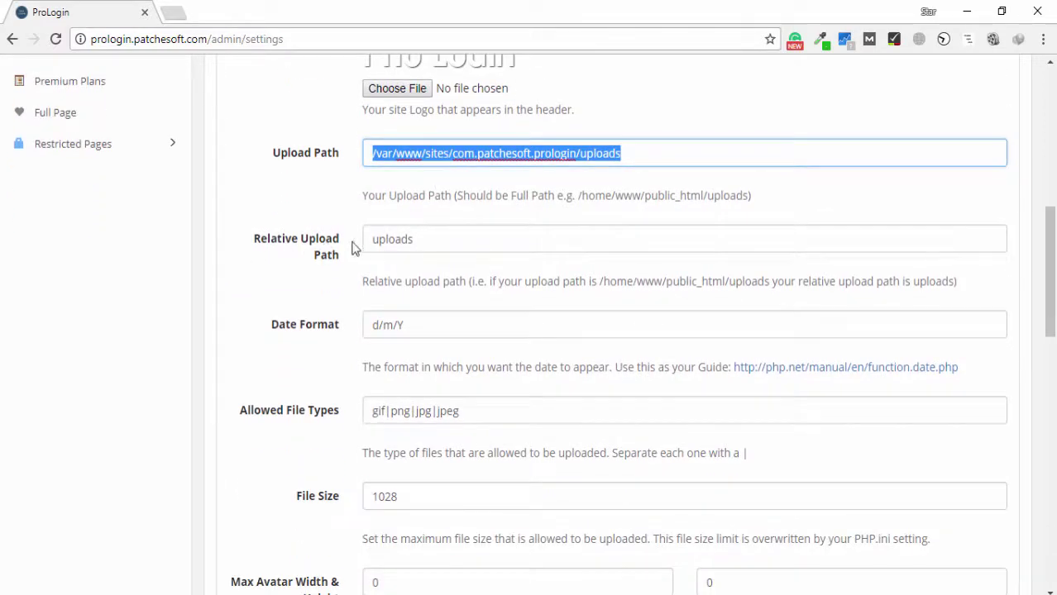
pyautogui.moveTo(418, 239); pyautogui.dragTo(290, 248)
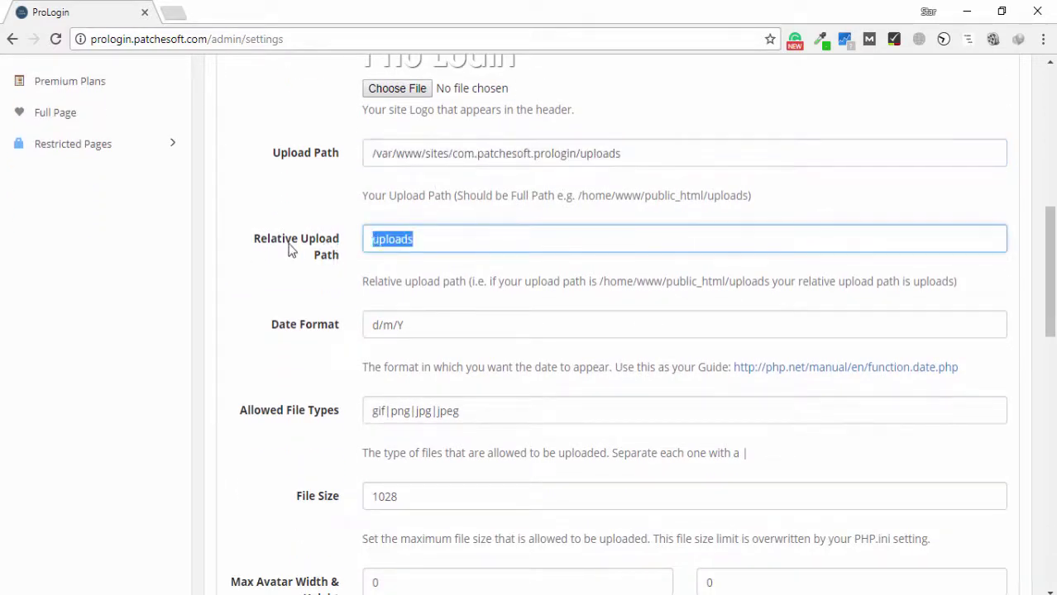
pyautogui.scroll(-1, 396, 250)
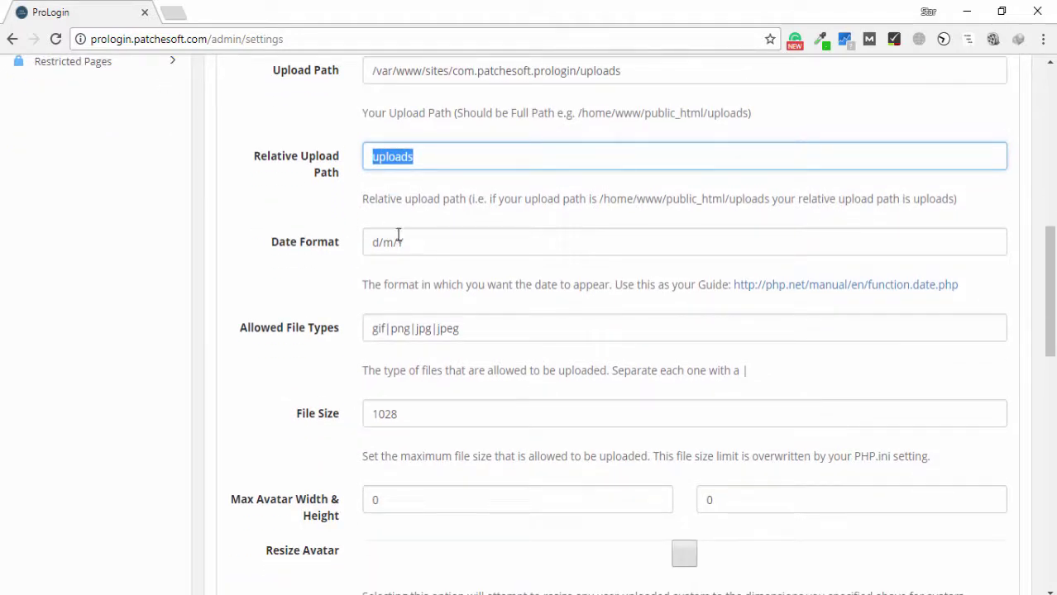
pyautogui.moveTo(407, 242); pyautogui.dragTo(380, 242)
pyautogui.scroll(-1, 454, 242)
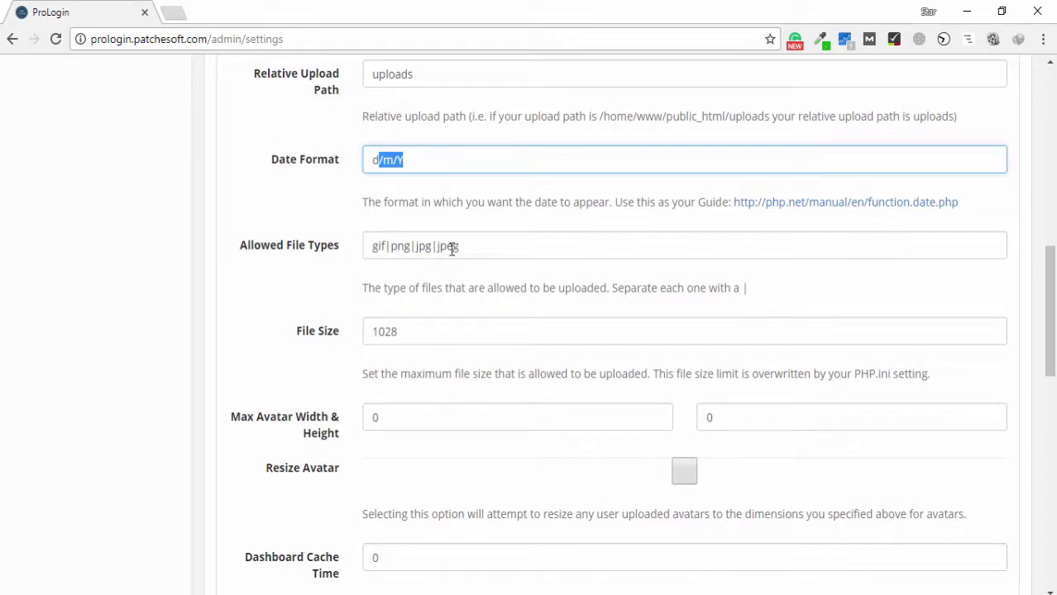
pyautogui.scroll(-2, 453, 248)
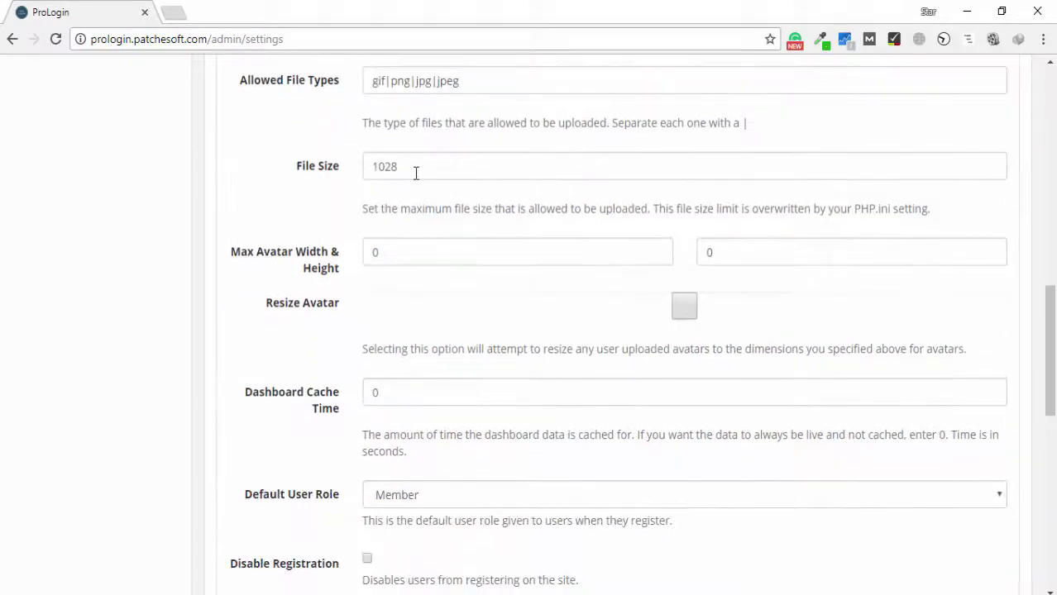
pyautogui.scroll(-2, 434, 278)
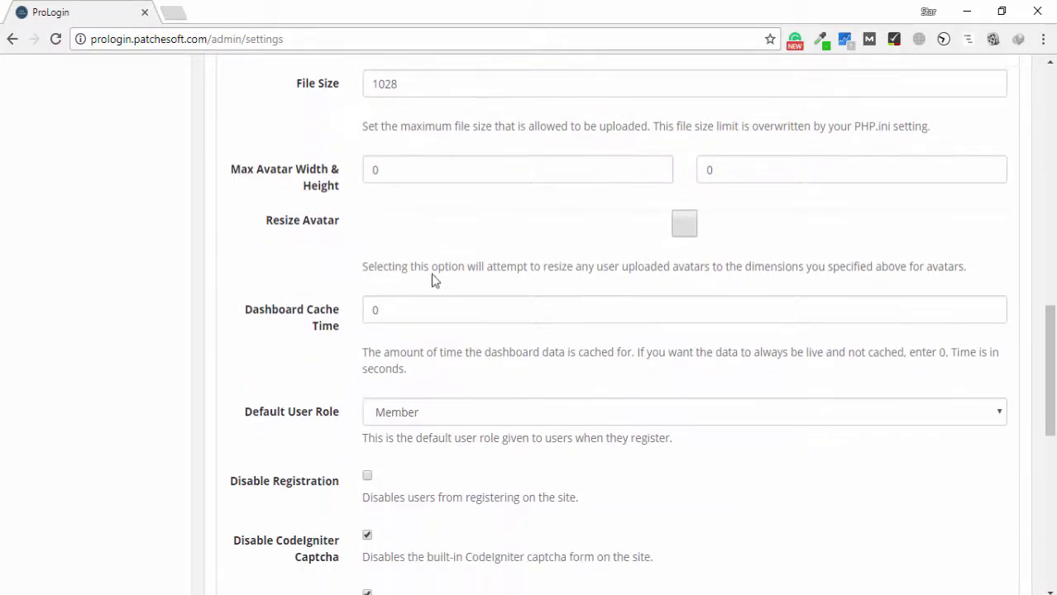
pyautogui.scroll(-4, 451, 394)
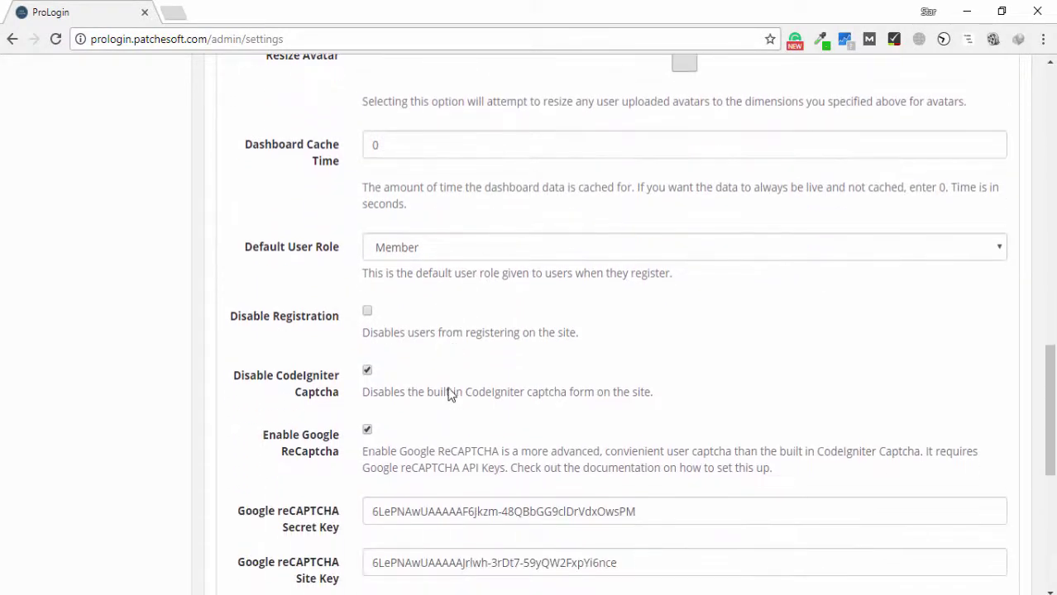
pyautogui.scroll(-3, 449, 389)
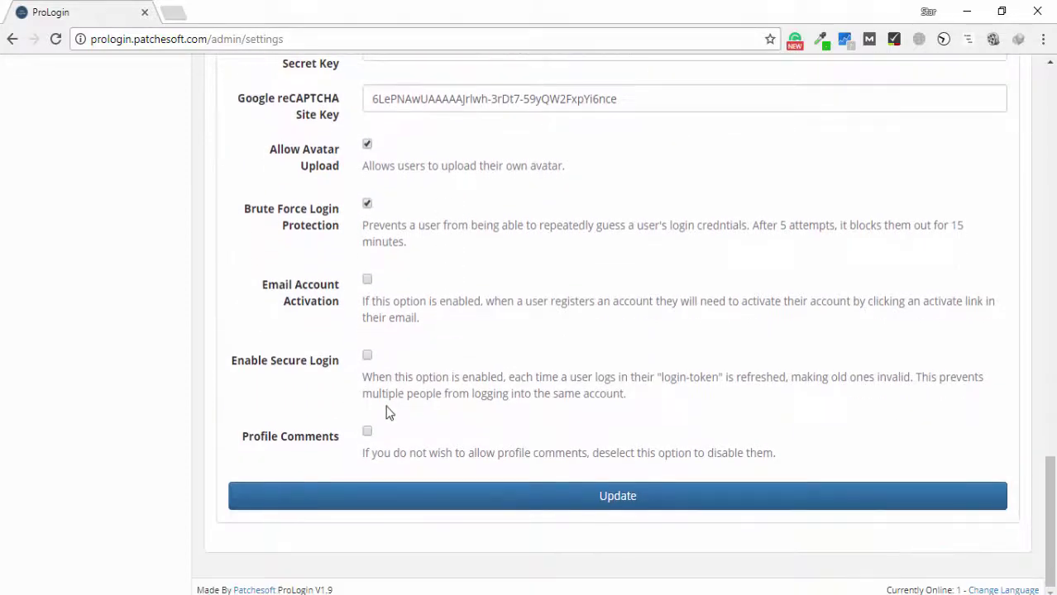
pyautogui.scroll(3, 221, 331)
pyautogui.scroll(13, 221, 331)
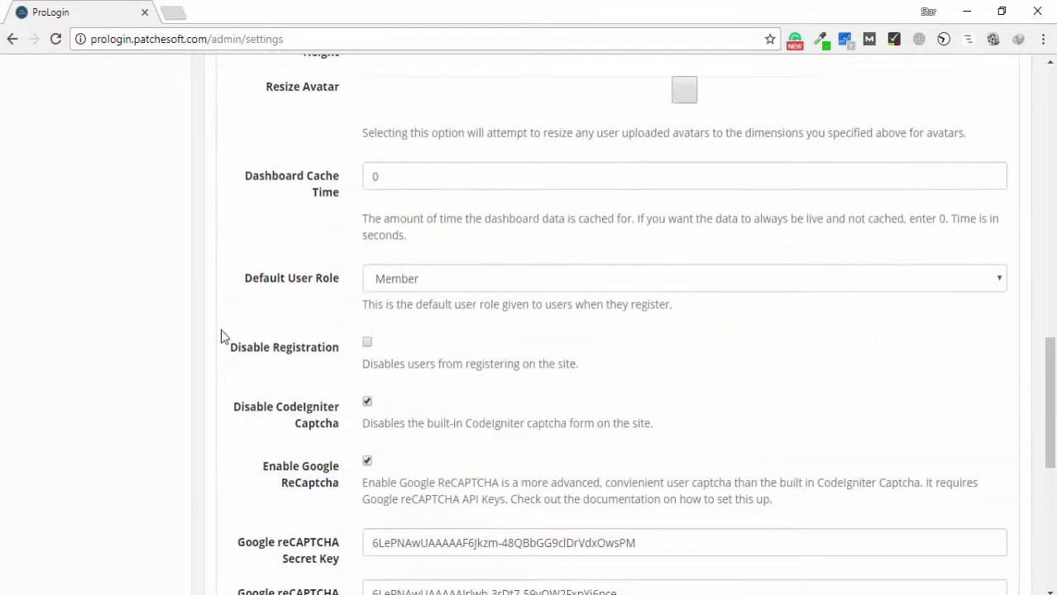
pyautogui.scroll(2, 220, 331)
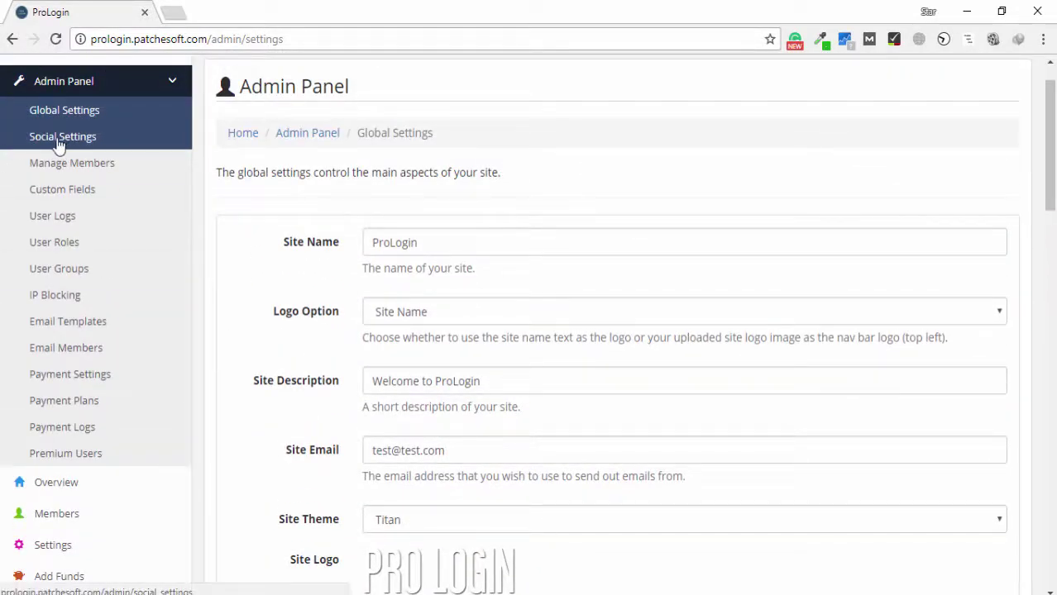
# - Review Social Settings: social login enabled and the empty Twitter, Facebook and Google key fields
pyautogui.click(57, 143)
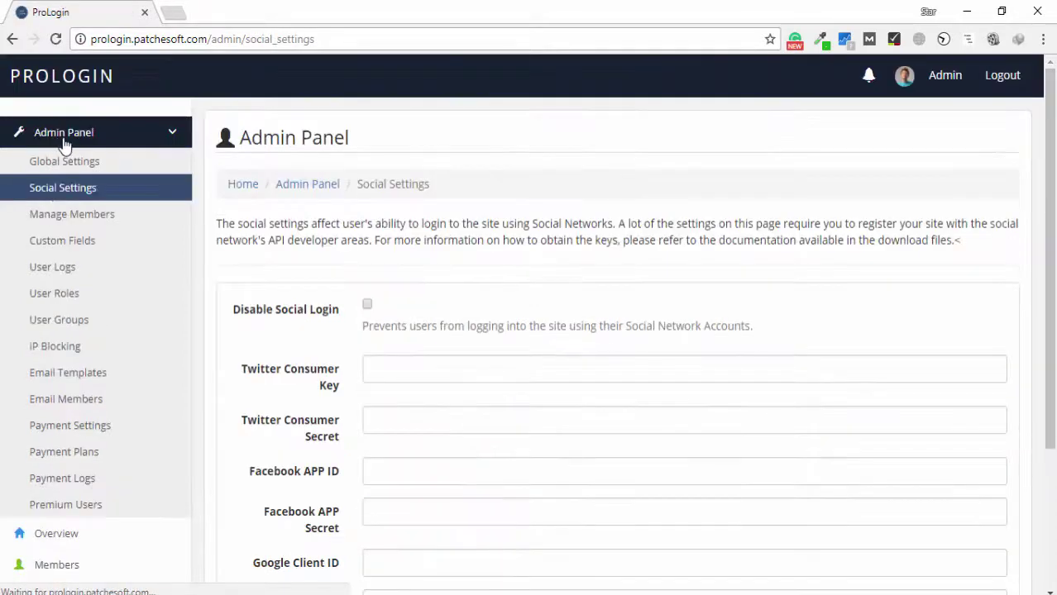
pyautogui.scroll(-1, 496, 221)
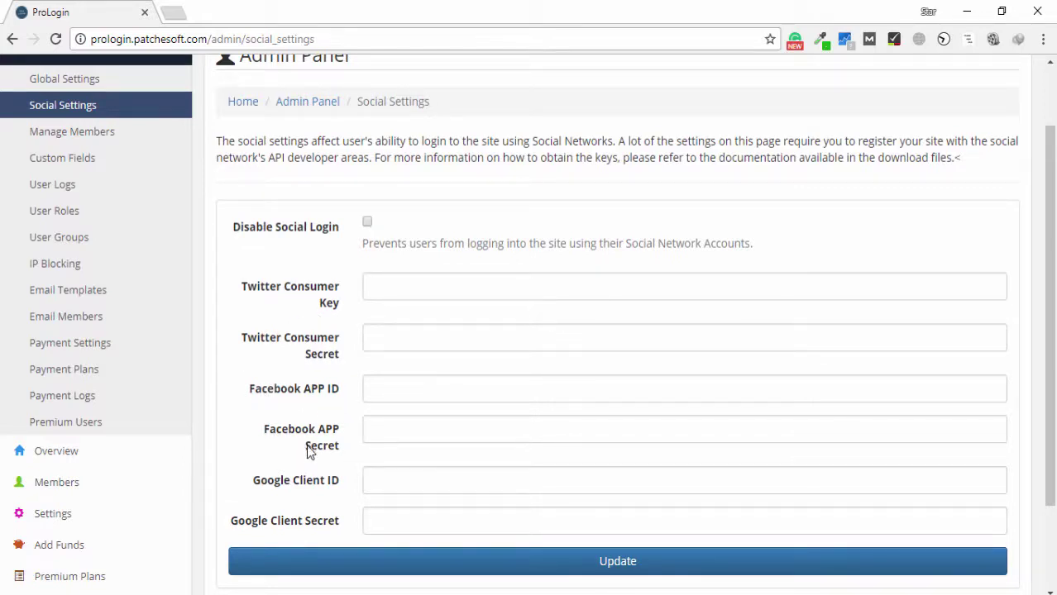
pyautogui.scroll(-1, 313, 451)
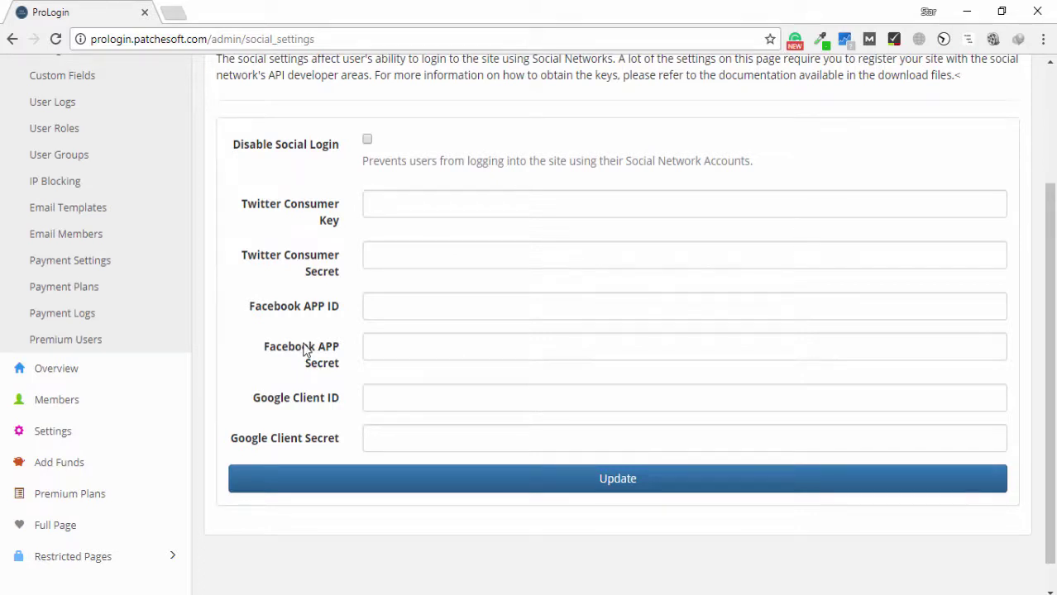
pyautogui.scroll(2, 306, 347)
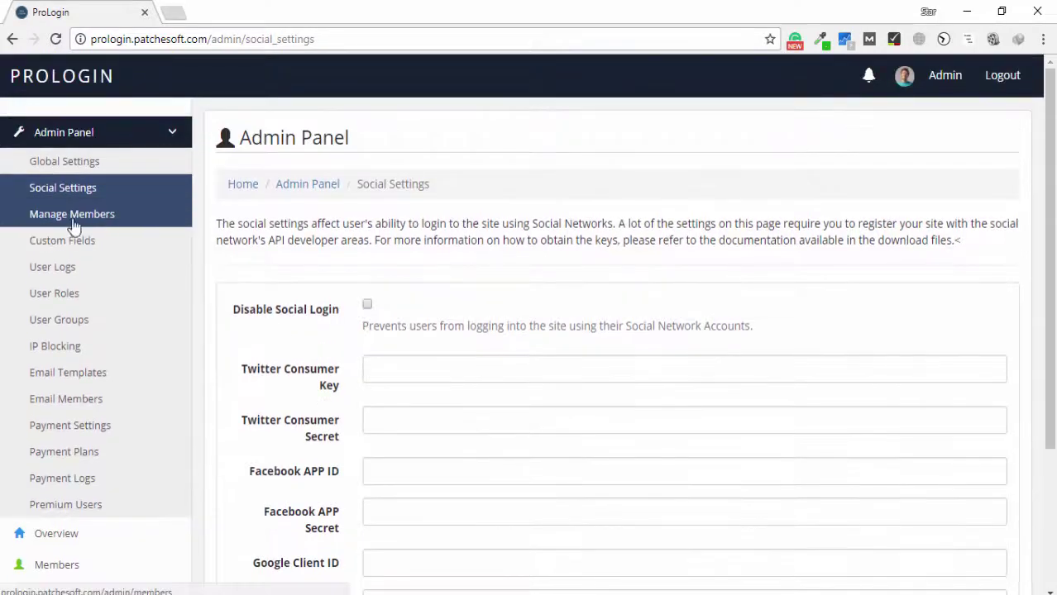
# - Go to Manage Members and highlight the Admin User name and the last member's Twitter provider
pyautogui.click(83, 223)
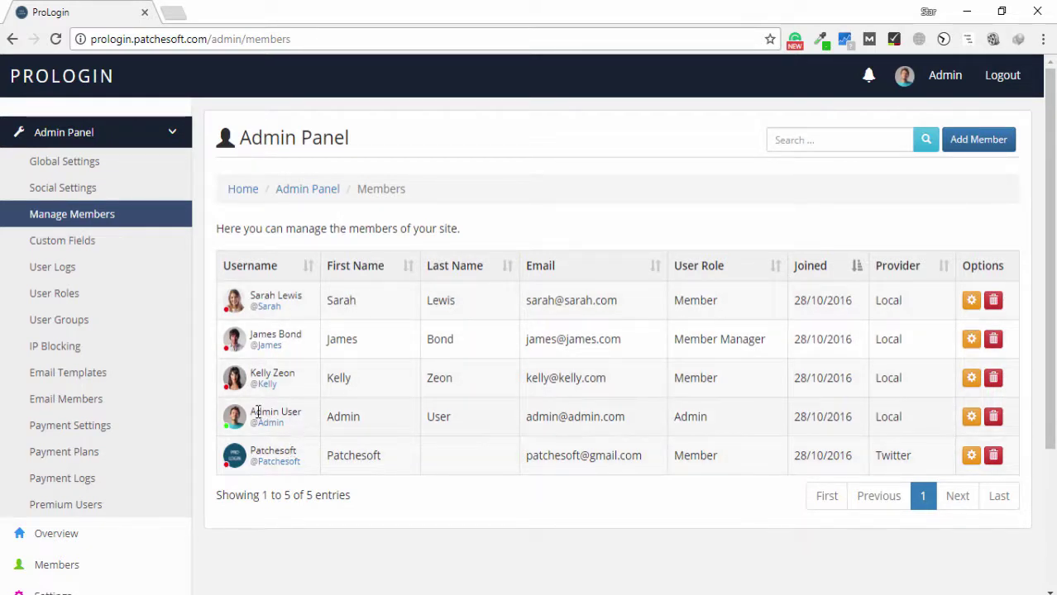
pyautogui.moveTo(252, 411); pyautogui.dragTo(302, 413)
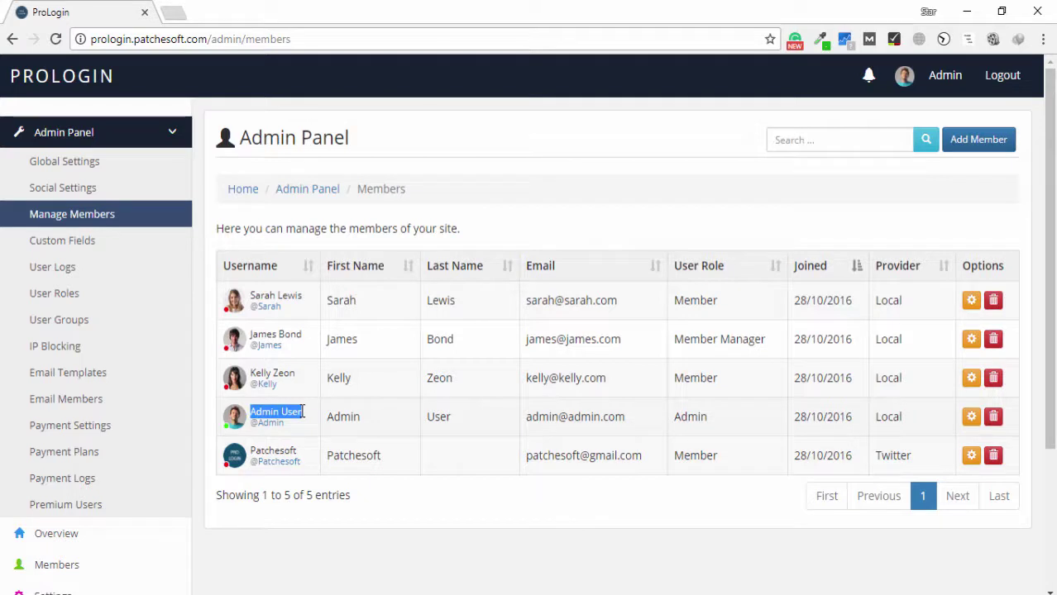
pyautogui.moveTo(226, 431)
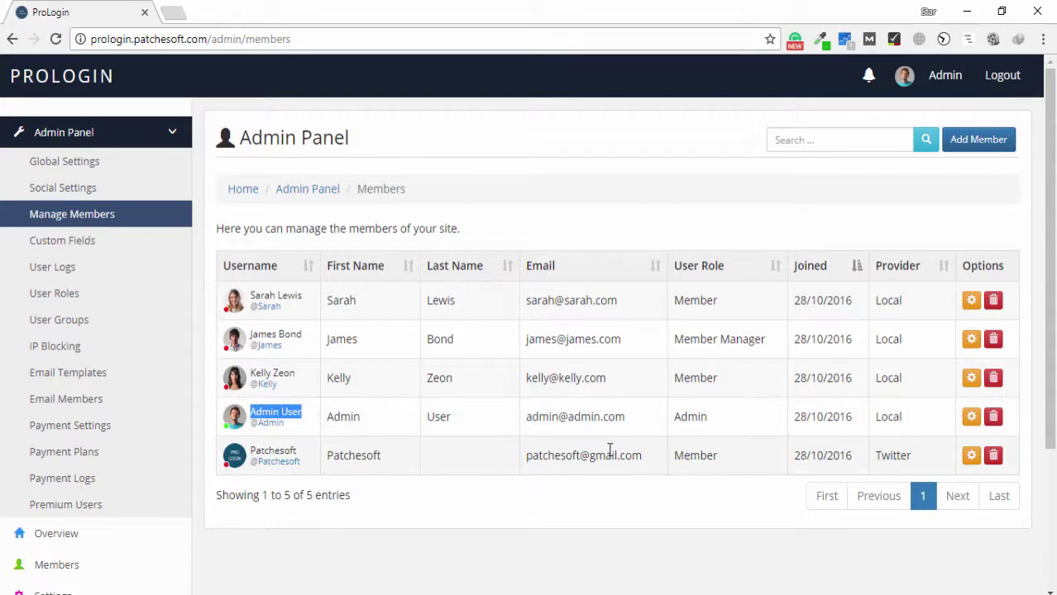
pyautogui.moveTo(921, 460); pyautogui.dragTo(880, 459)
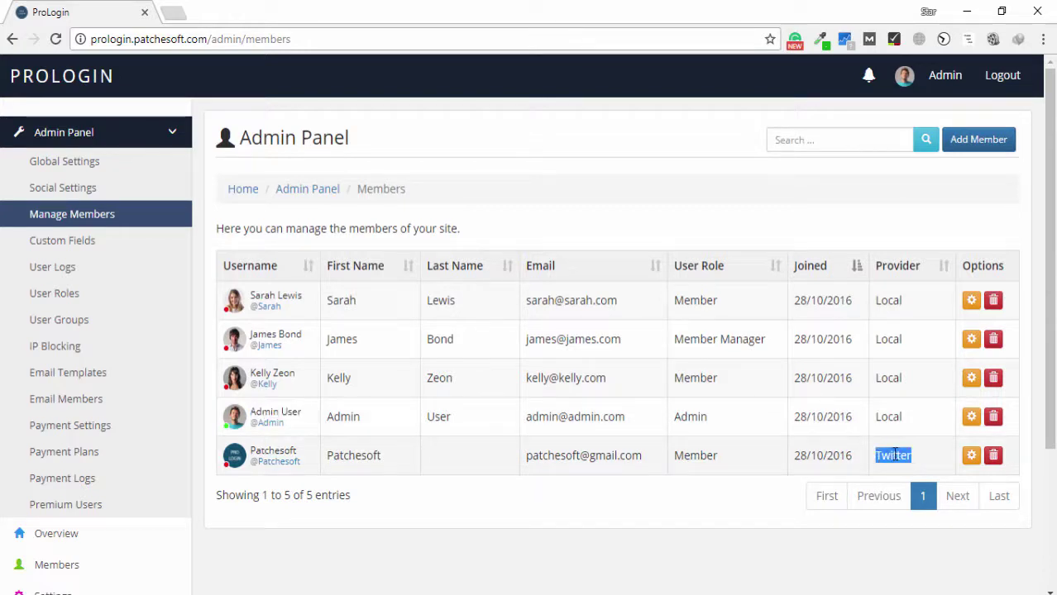
# - Search members for 'Sara', then clear the search to list all five members
pyautogui.click(828, 148)
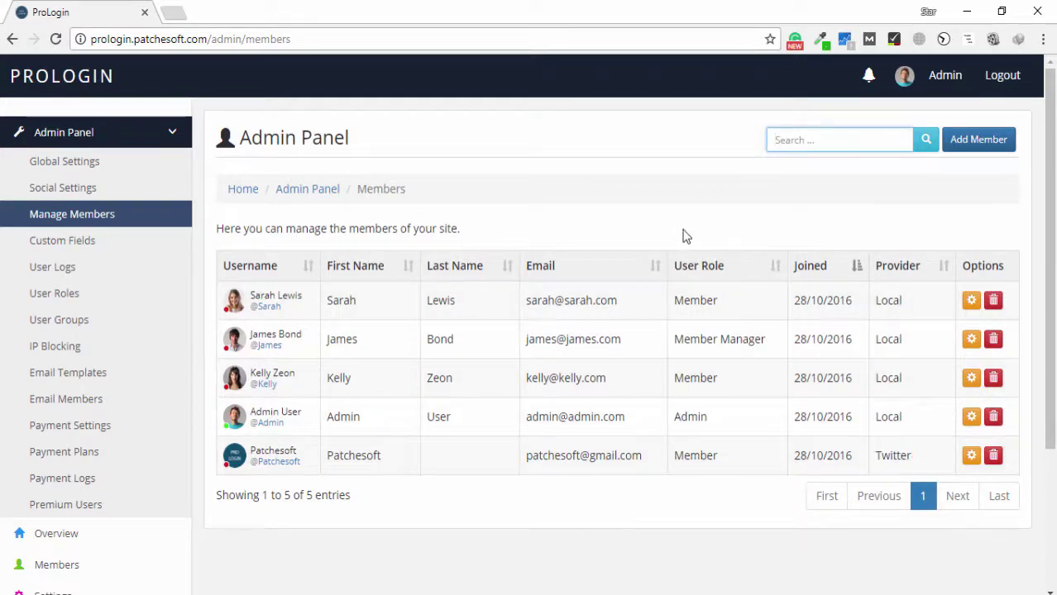
pyautogui.write('Sara')
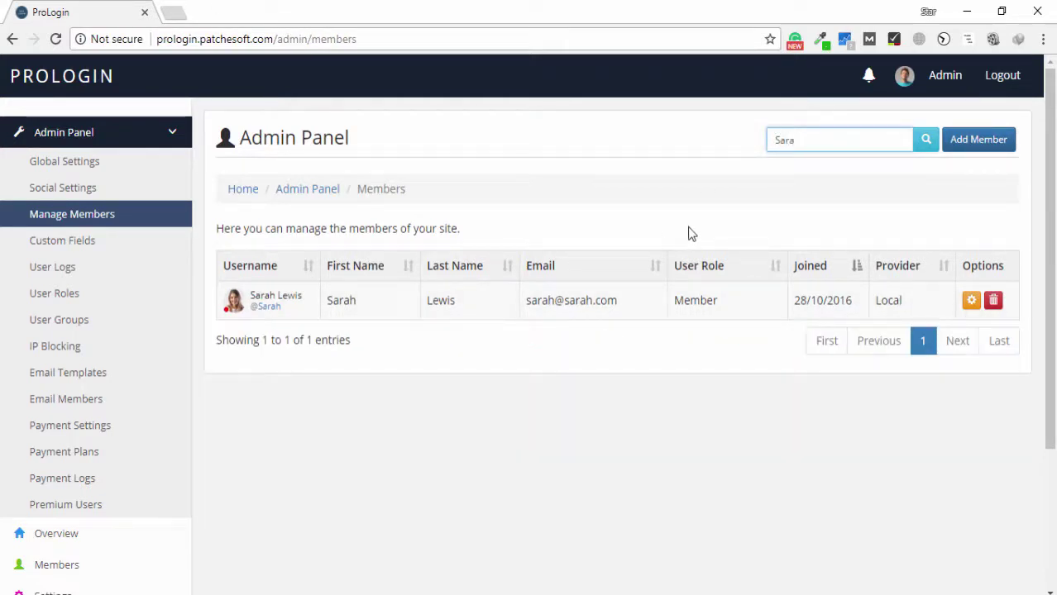
pyautogui.hotkey('ctrl', 'a')
pyautogui.press('BackSpace')
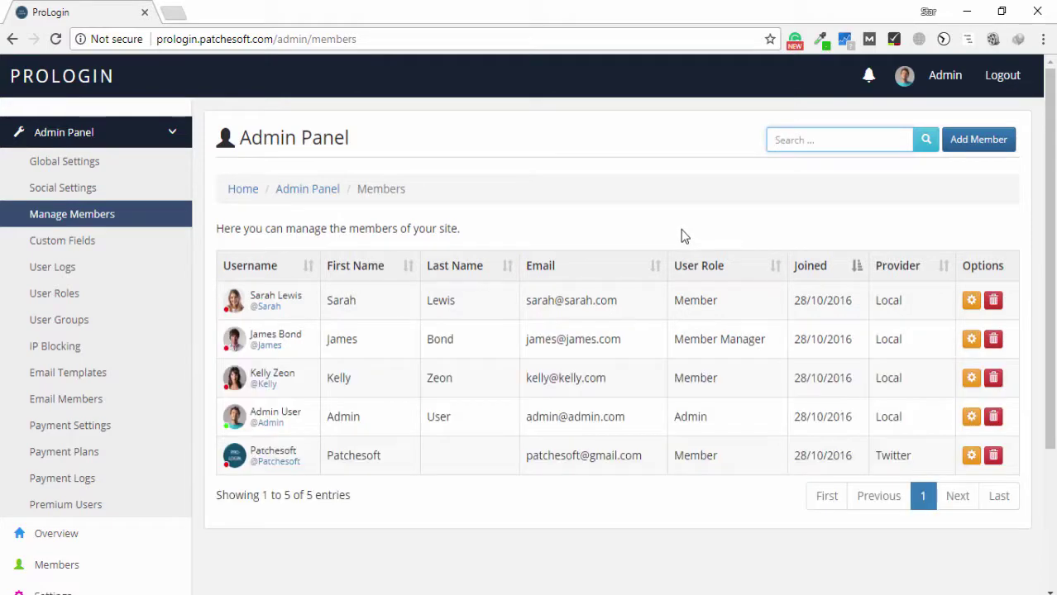
pyautogui.click(980, 142)
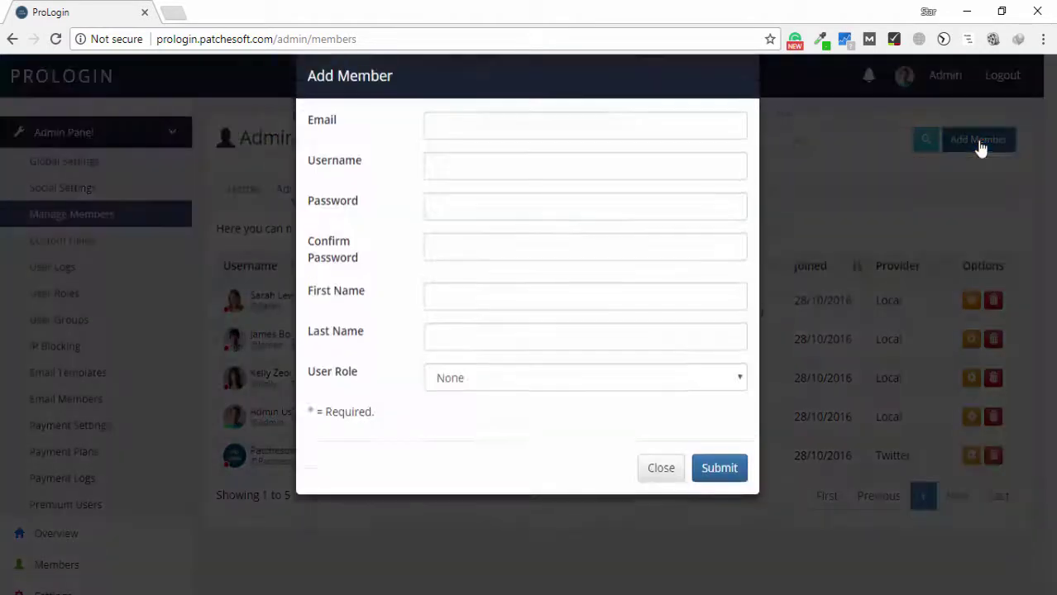
pyautogui.click(520, 156)
pyautogui.click(519, 193)
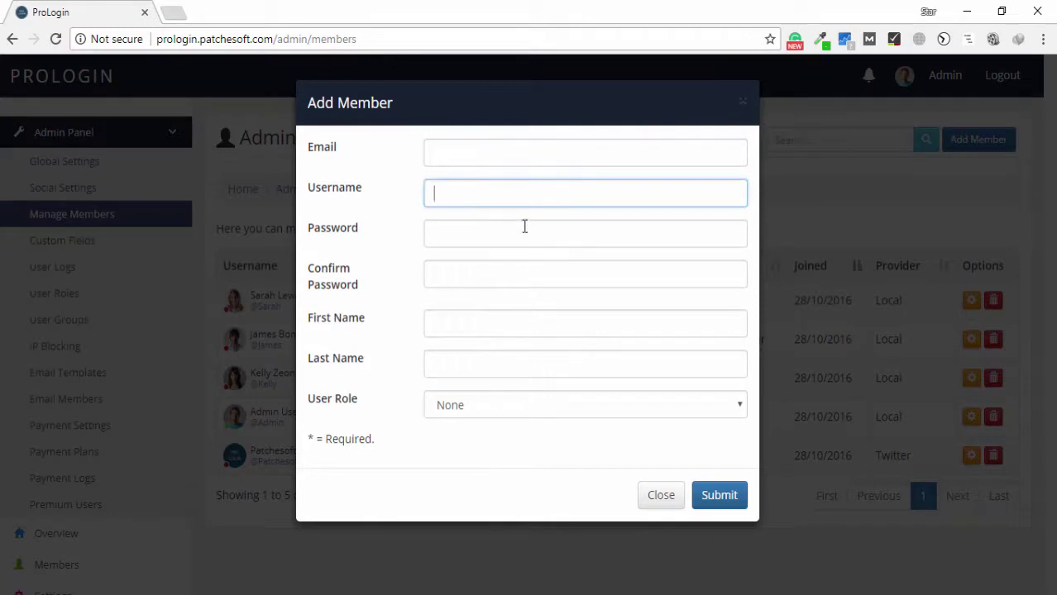
pyautogui.click(524, 226)
pyautogui.click(512, 276)
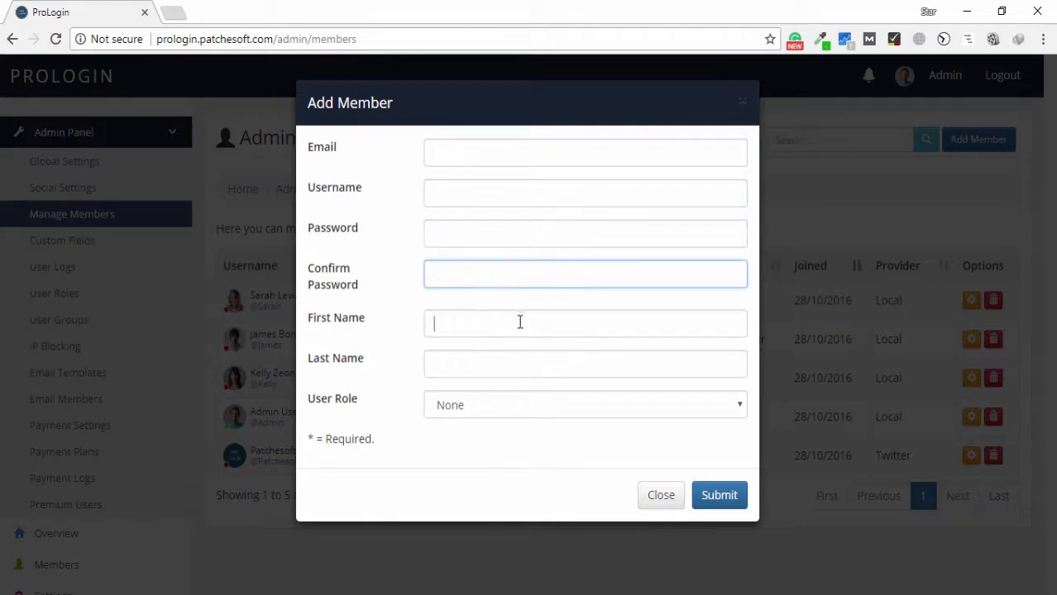
pyautogui.click(512, 358)
pyautogui.click(550, 405)
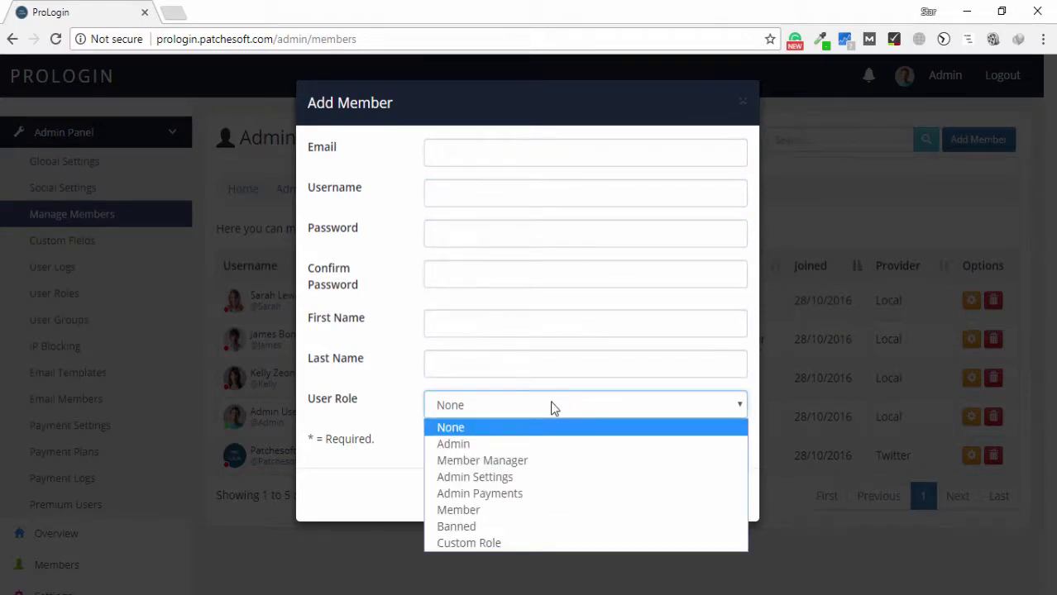
pyautogui.click(553, 409)
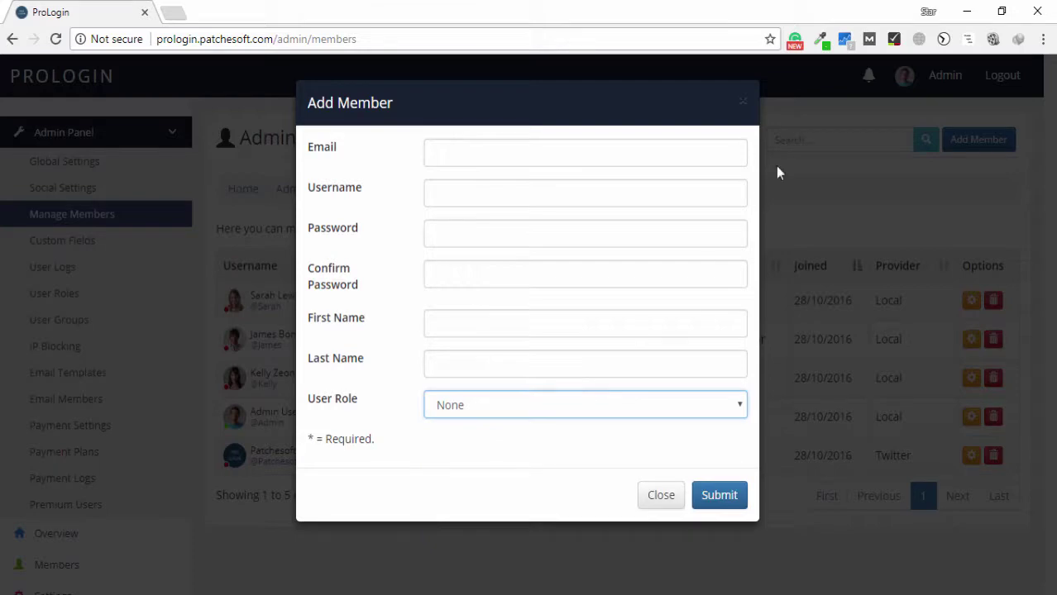
pyautogui.click(741, 107)
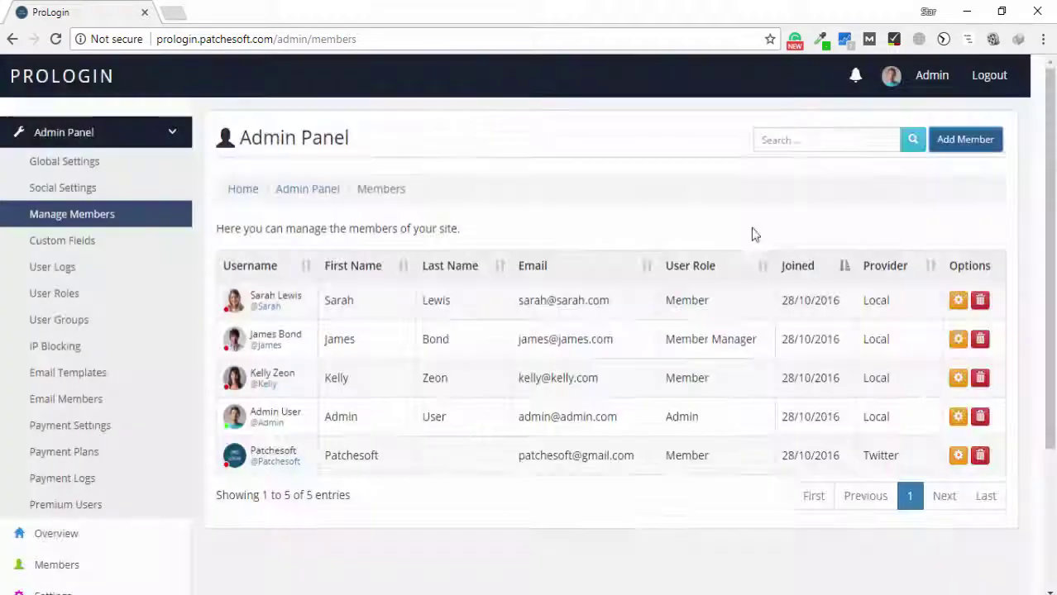
pyautogui.click(957, 303)
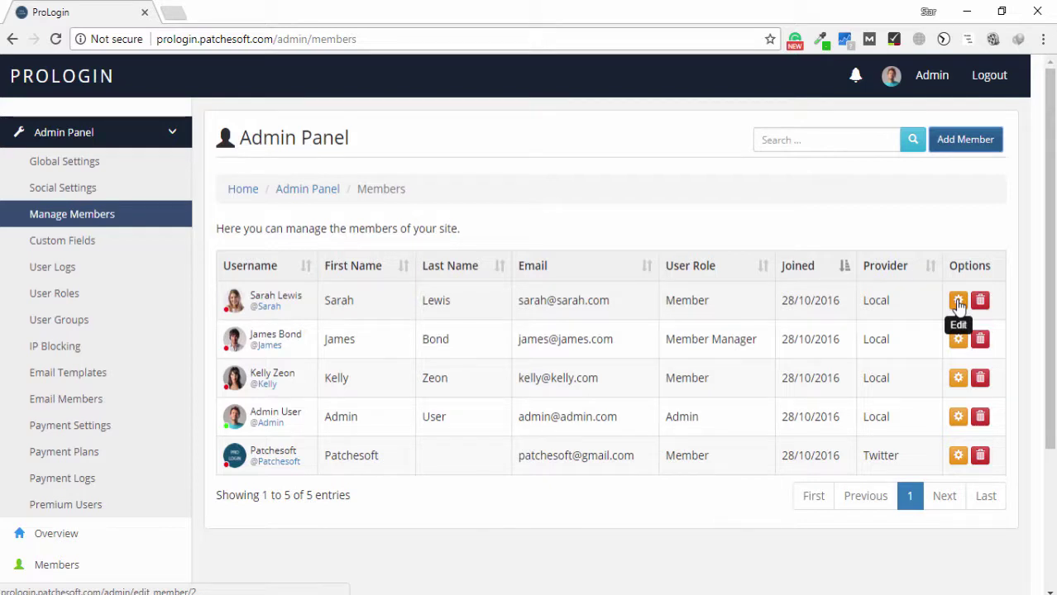
pyautogui.click(958, 303)
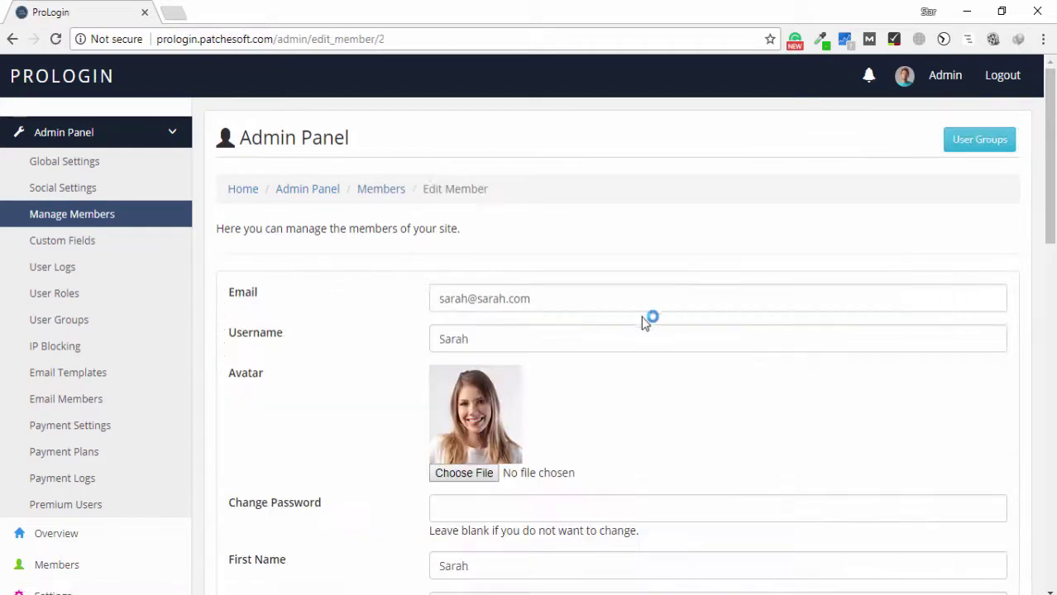
pyautogui.scroll(-2, 579, 215)
pyautogui.tripleClick(564, 129)
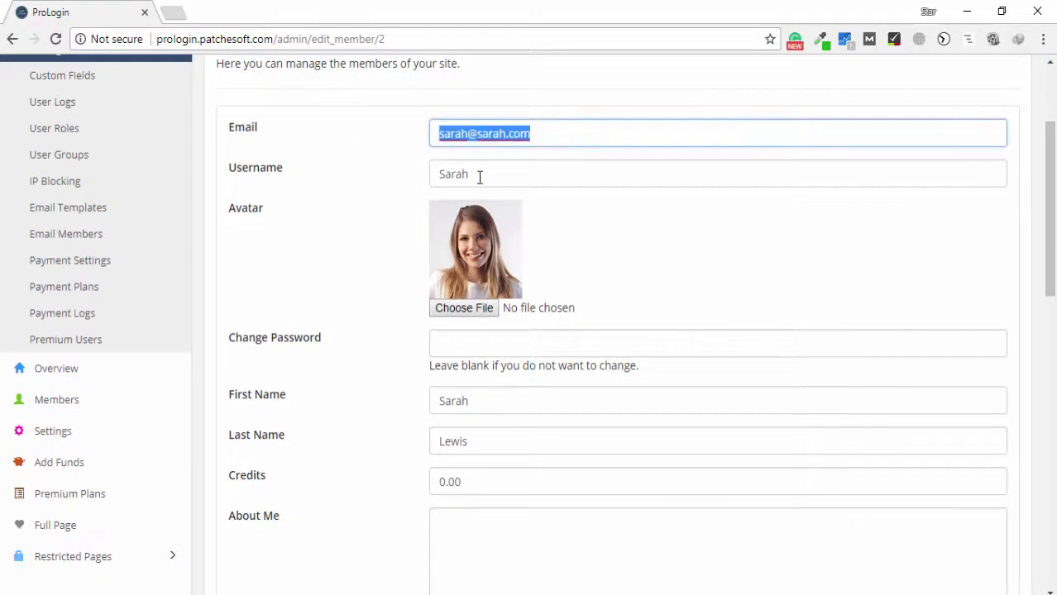
pyautogui.tripleClick(480, 175)
pyautogui.scroll(-1, 521, 306)
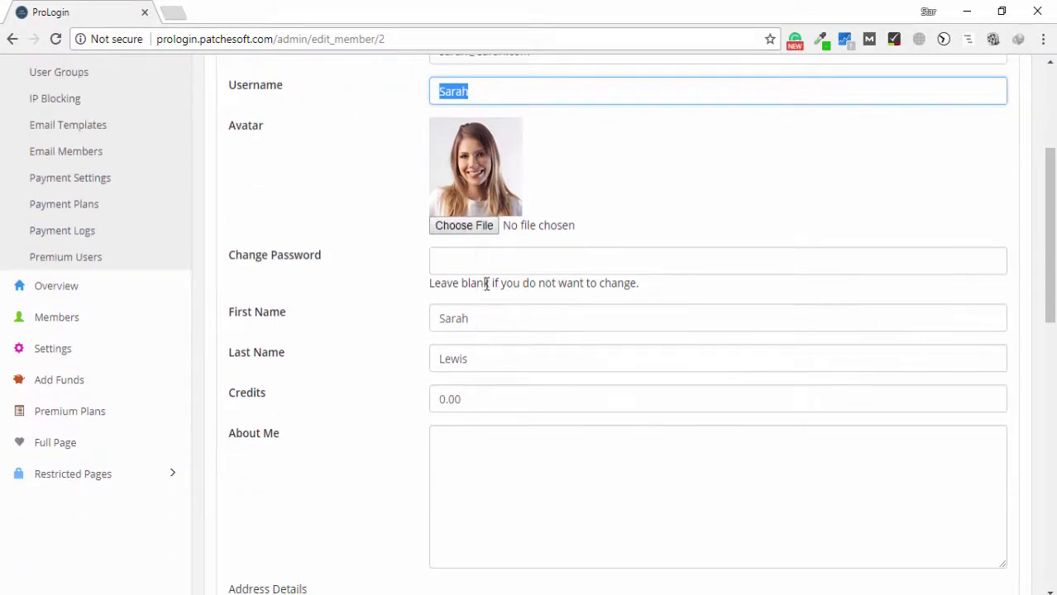
pyautogui.click(486, 263)
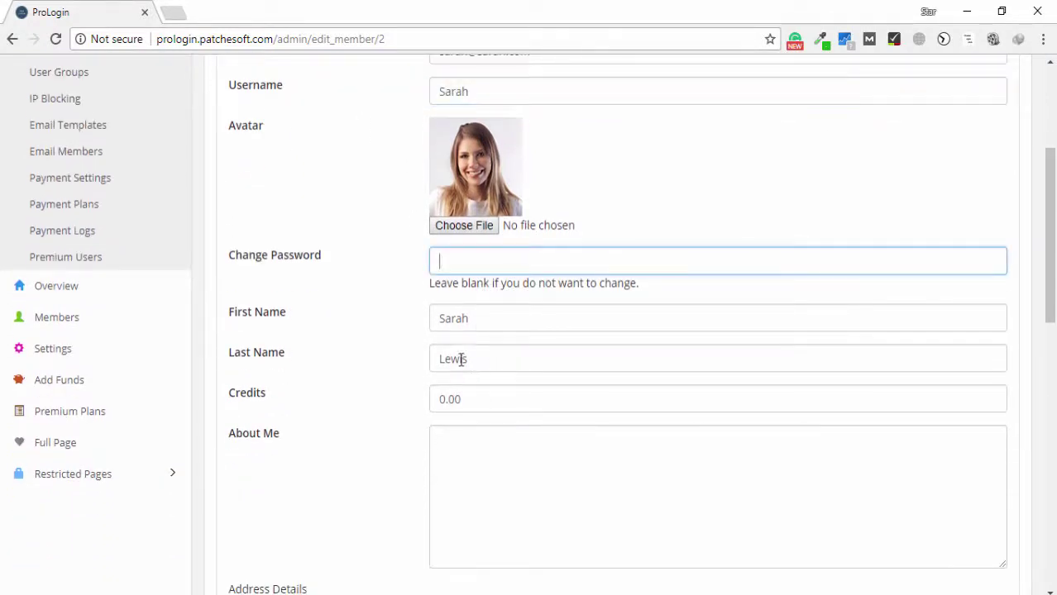
pyautogui.scroll(2, 346, 186)
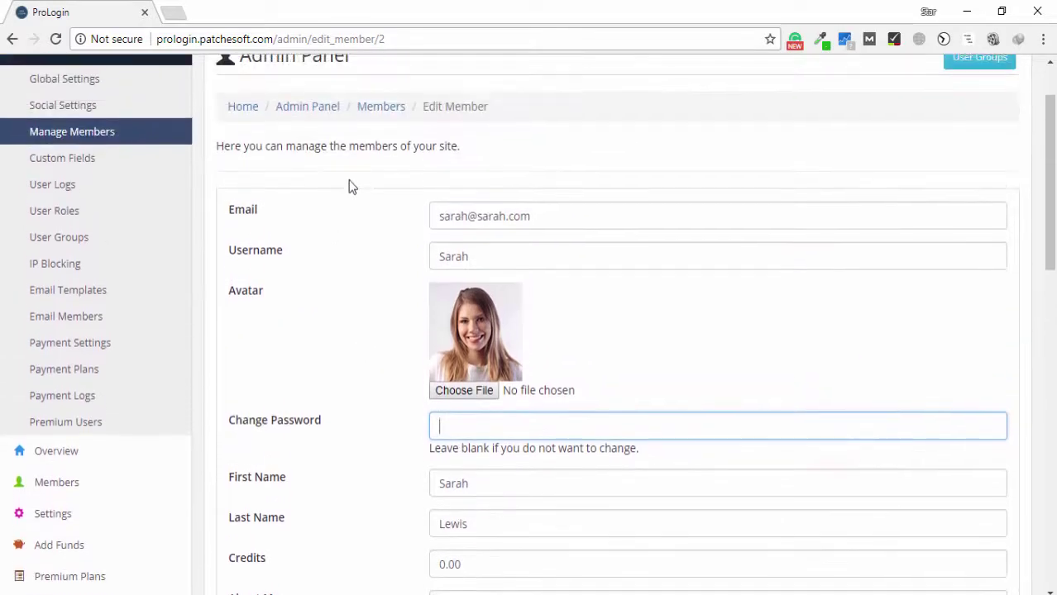
pyautogui.click(381, 116)
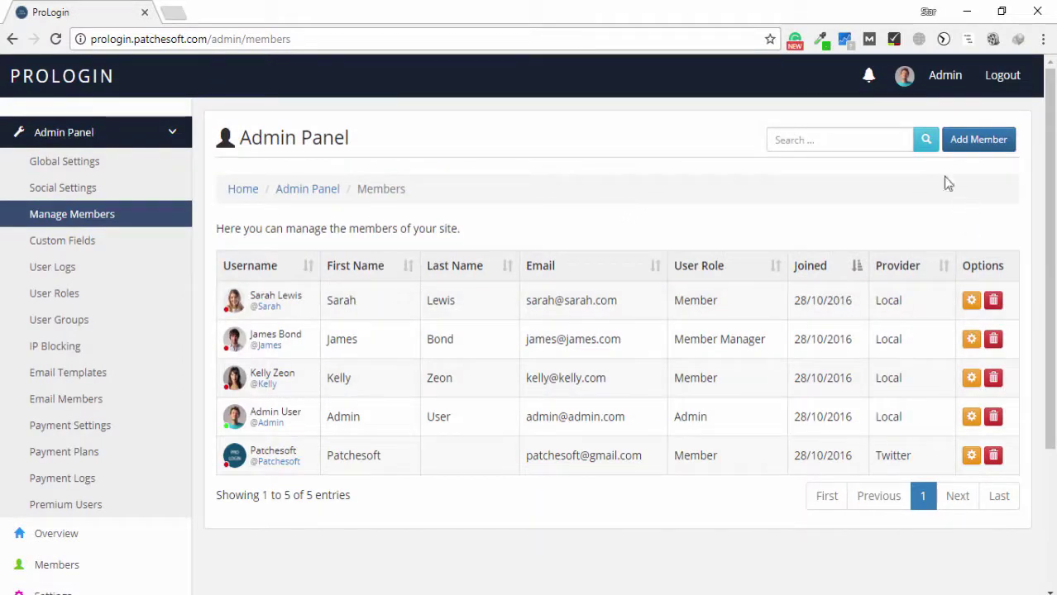
pyautogui.scroll(-1, 544, 320)
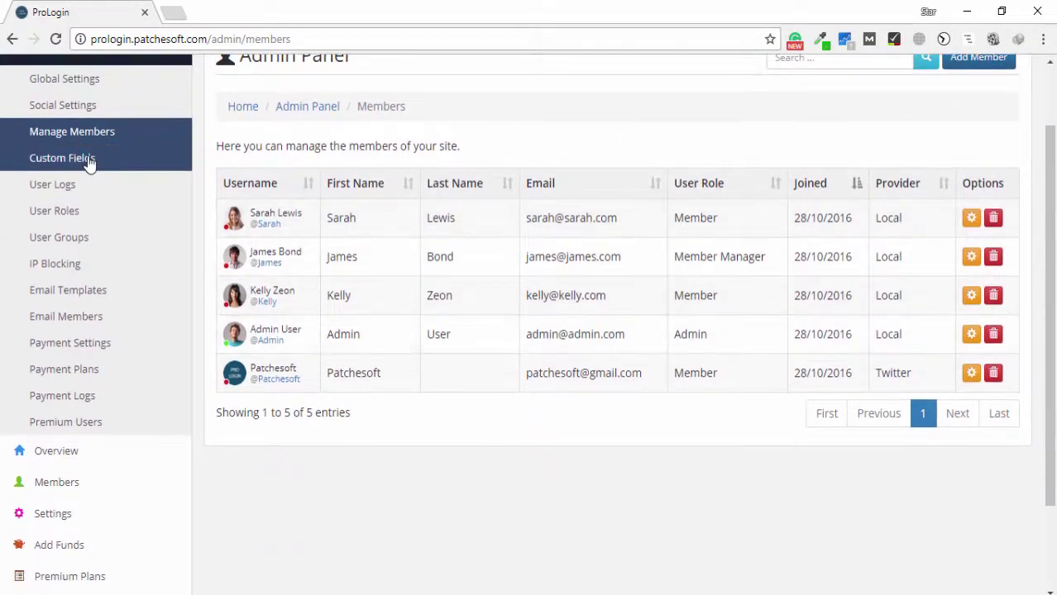
pyautogui.scroll(1, 421, 282)
pyautogui.scroll(1, 420, 282)
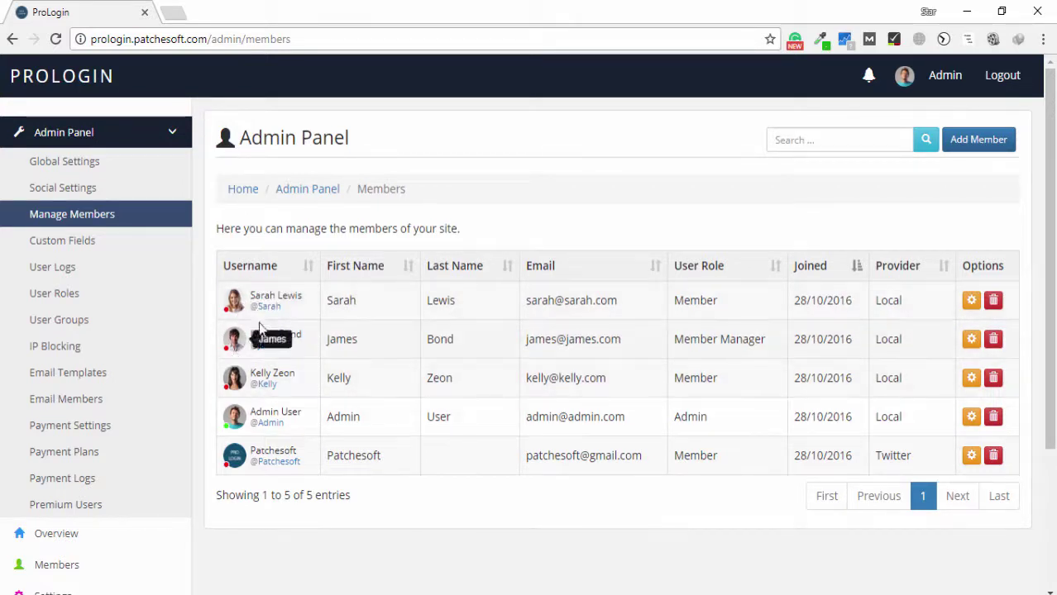
# - Show the Custom Fields list with Favourite Color, Age and the programming-languages checkbox
pyautogui.click(65, 247)
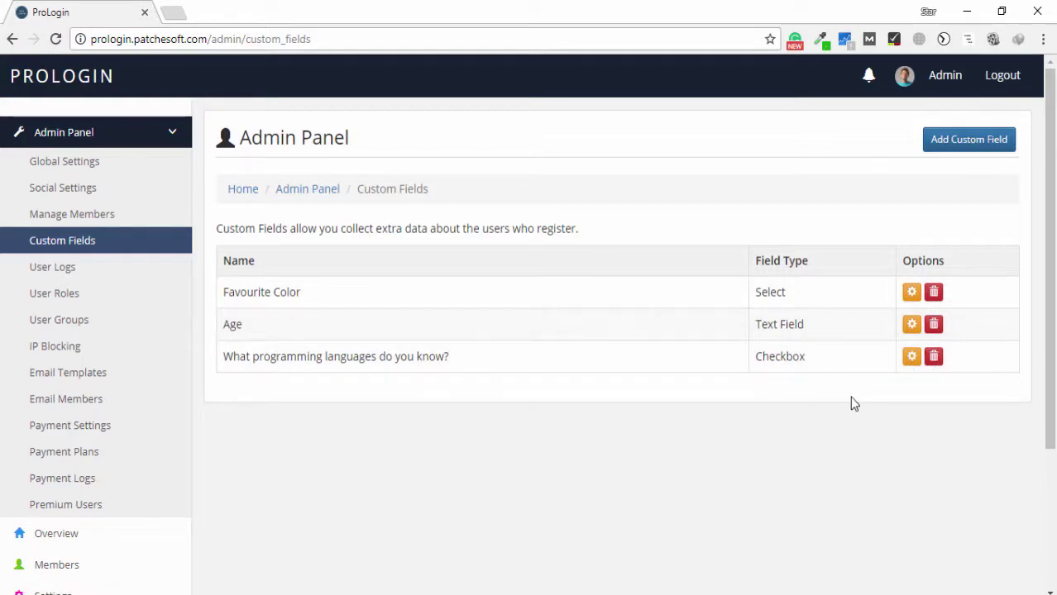
# - Add a custom field named 'Email' of type Text Field, marked Required and shown on registration
pyautogui.click(959, 143)
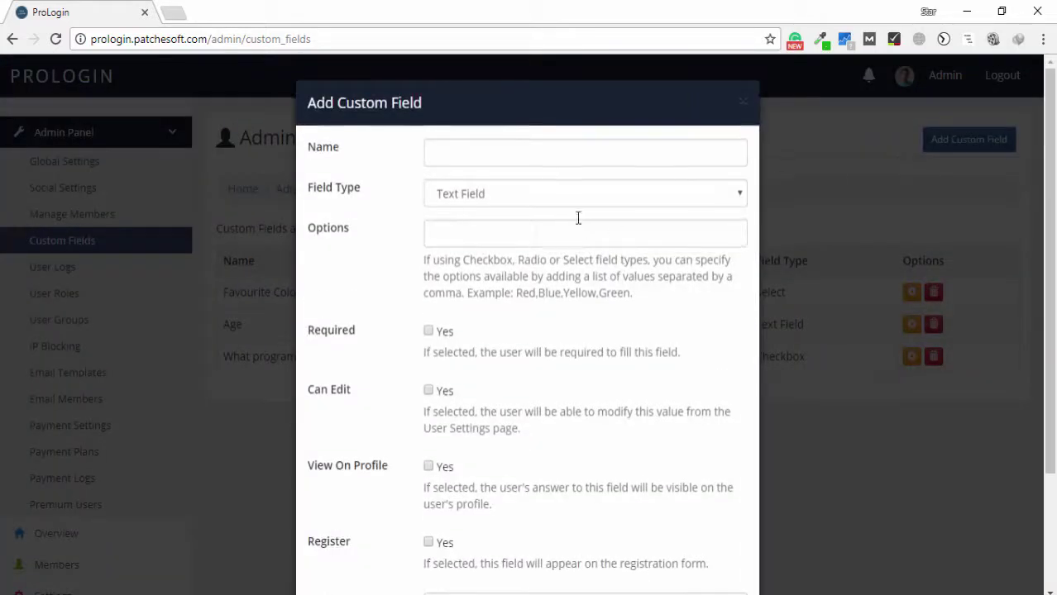
pyautogui.click(542, 152)
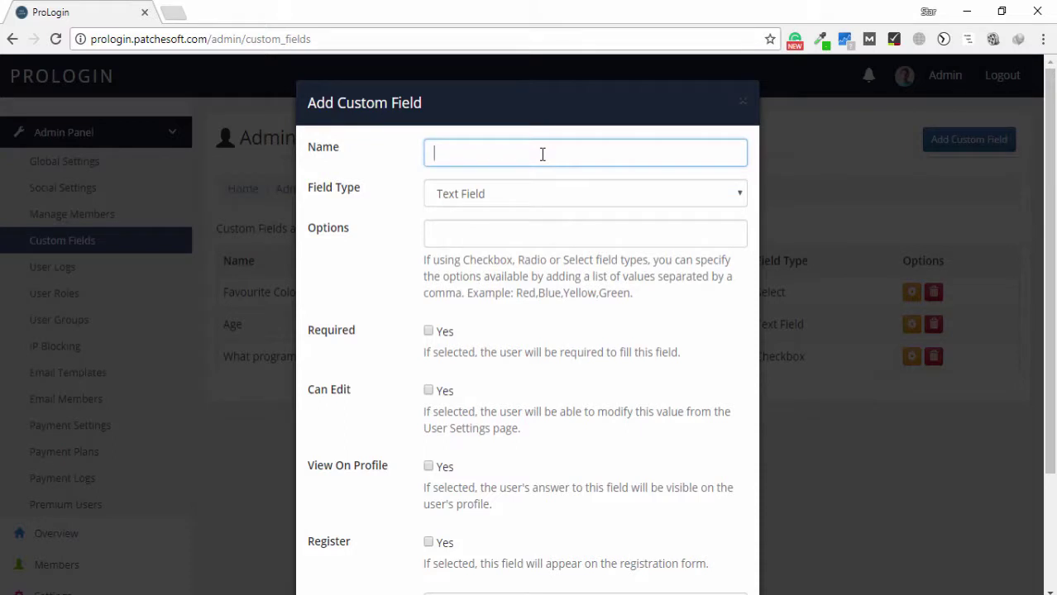
pyautogui.write('Emai')
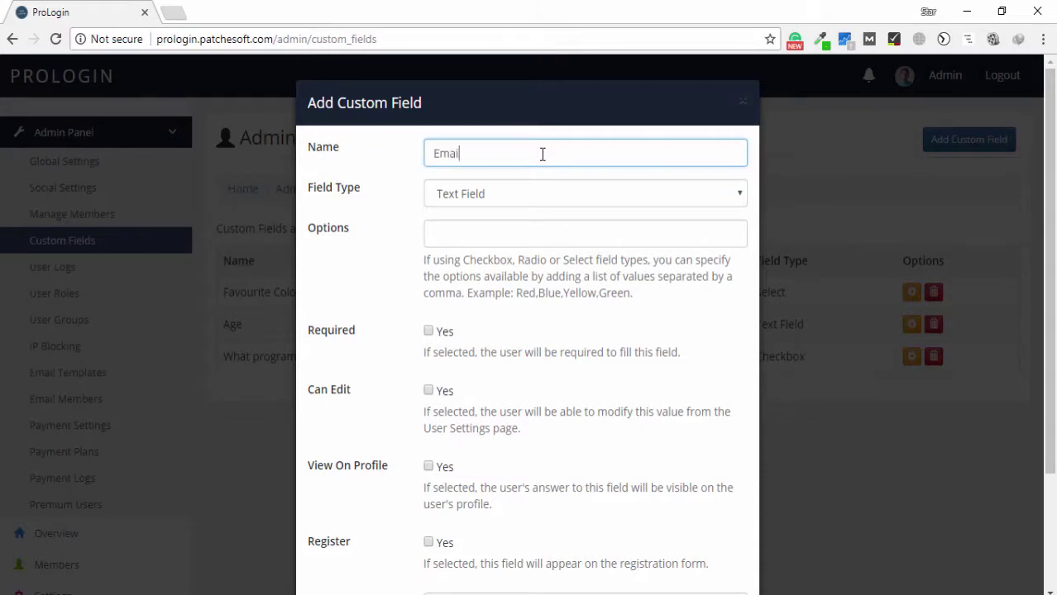
pyautogui.write('l')
pyautogui.press('Tab')
pyautogui.click(512, 195)
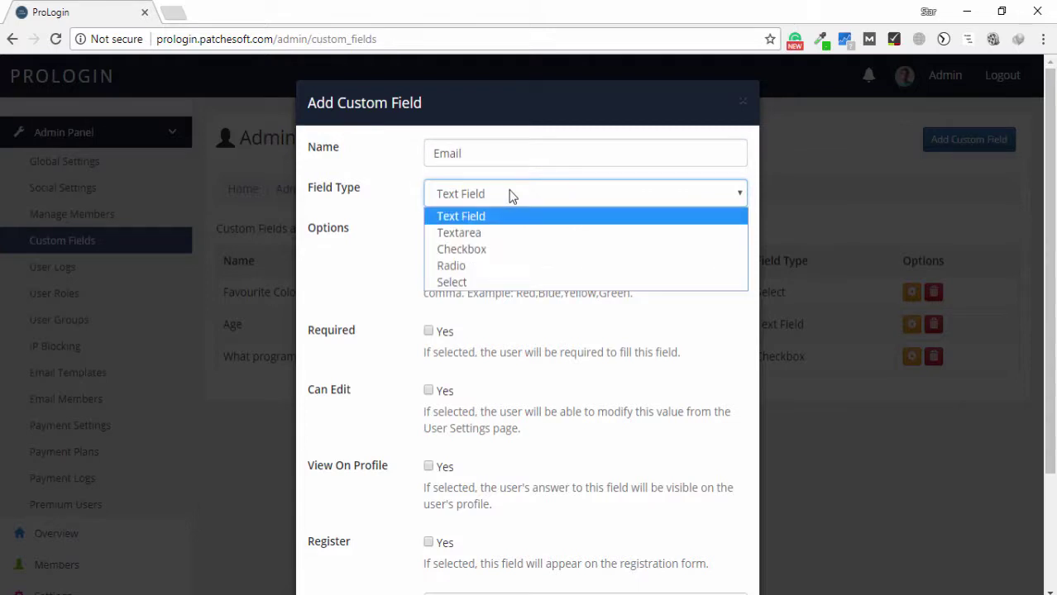
pyautogui.click(511, 195)
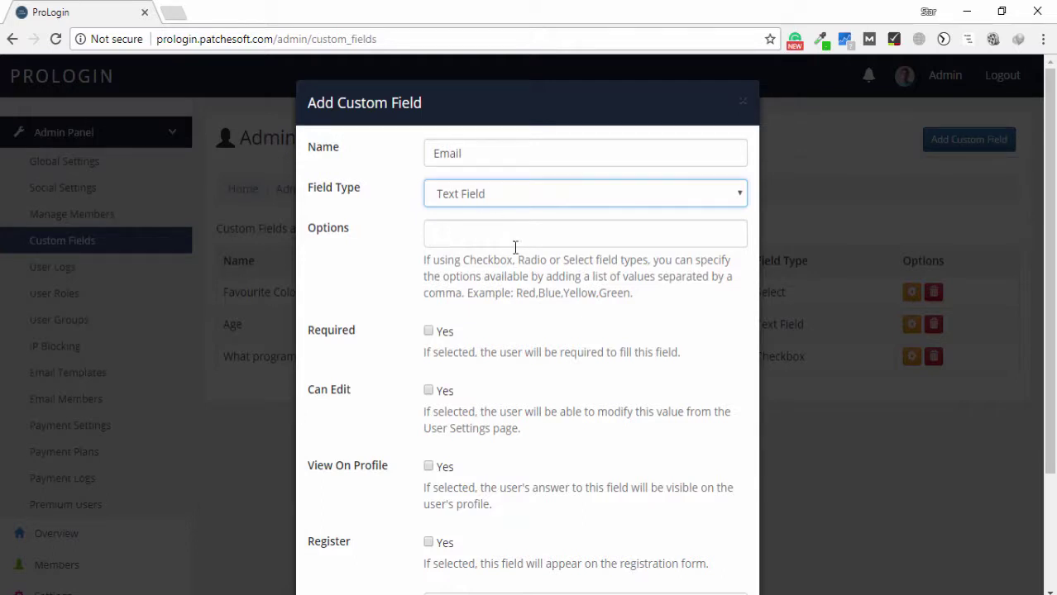
pyautogui.scroll(-1, 514, 248)
pyautogui.click(429, 249)
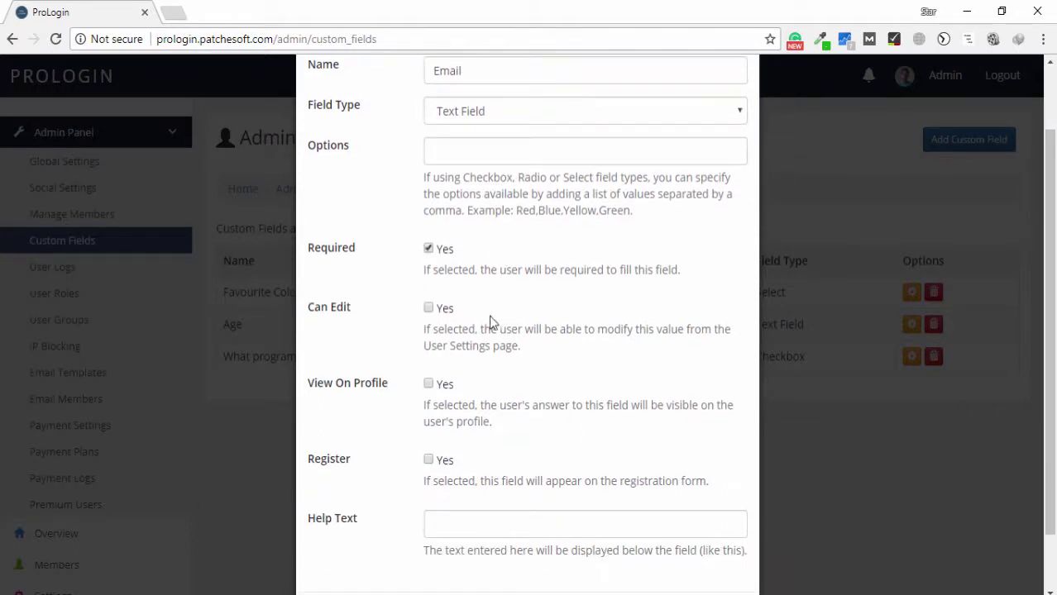
pyautogui.scroll(-1, 487, 329)
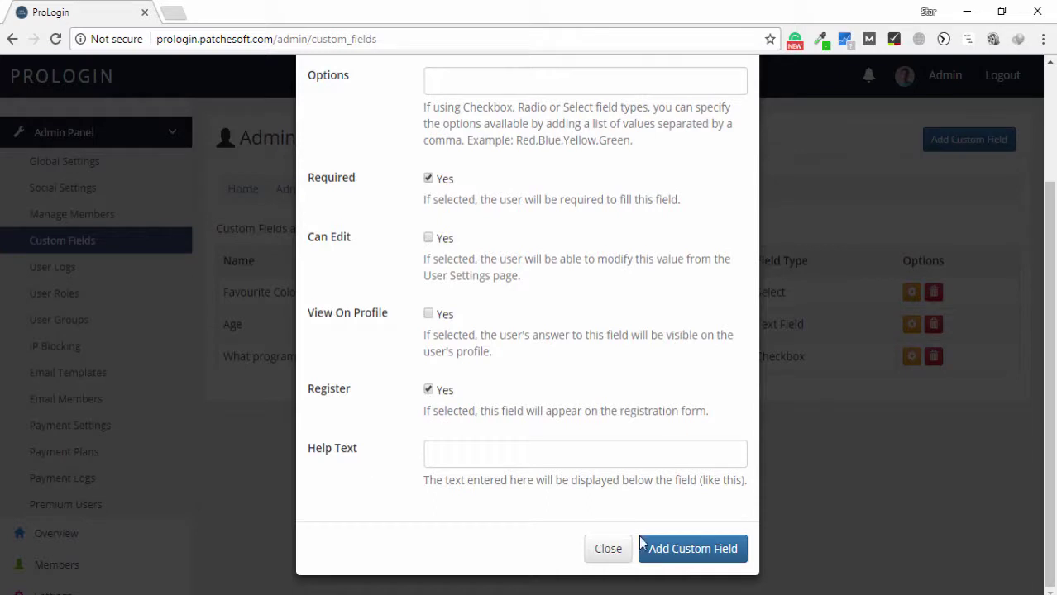
pyautogui.click(672, 550)
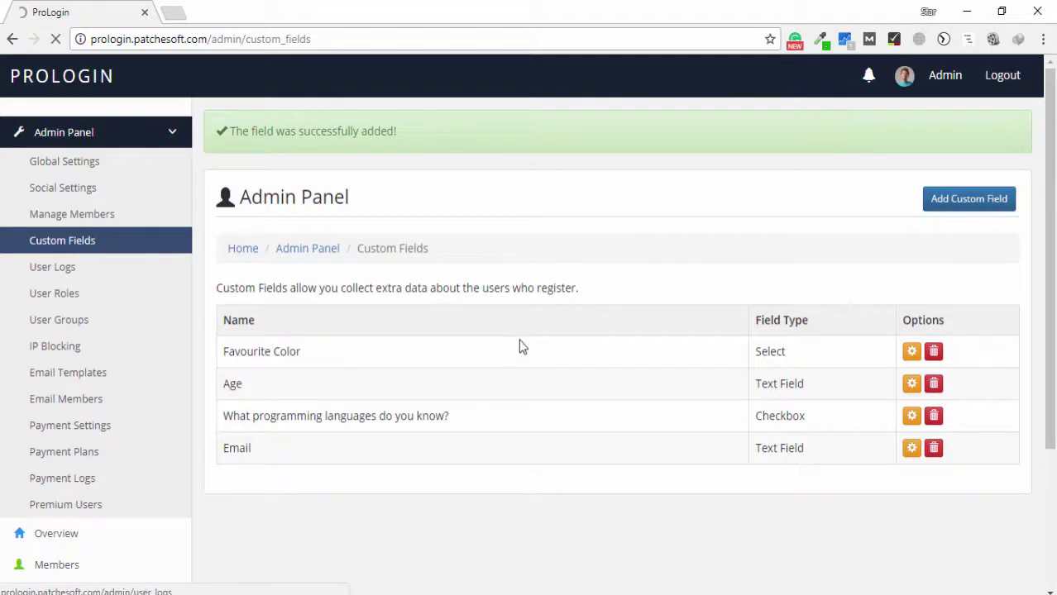
# - Delete the Email custom field row and confirm with OK
pyautogui.moveTo(267, 392); pyautogui.dragTo(219, 399)
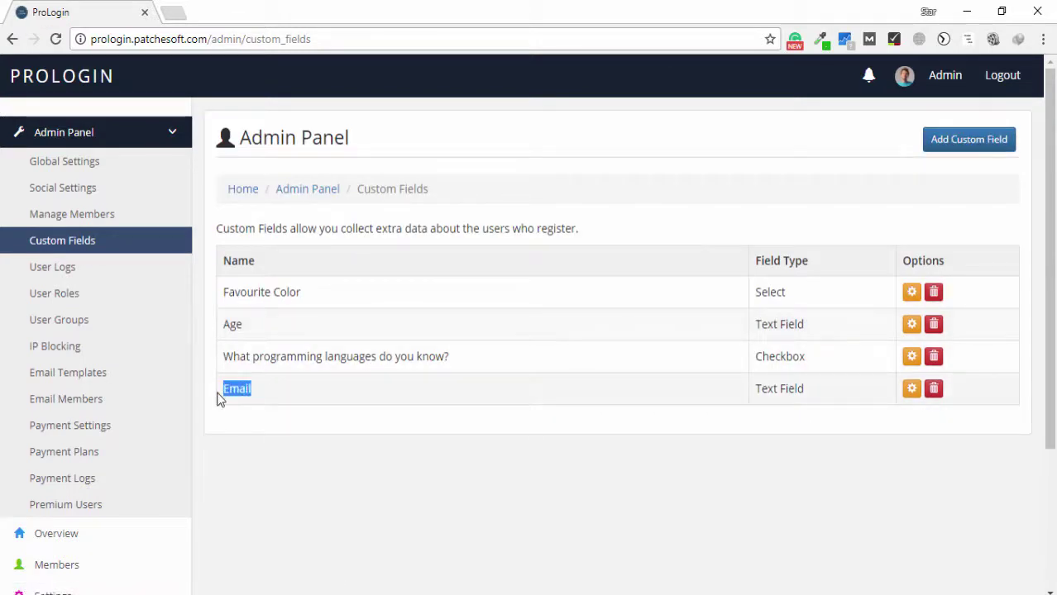
pyautogui.click(935, 391)
pyautogui.click(590, 128)
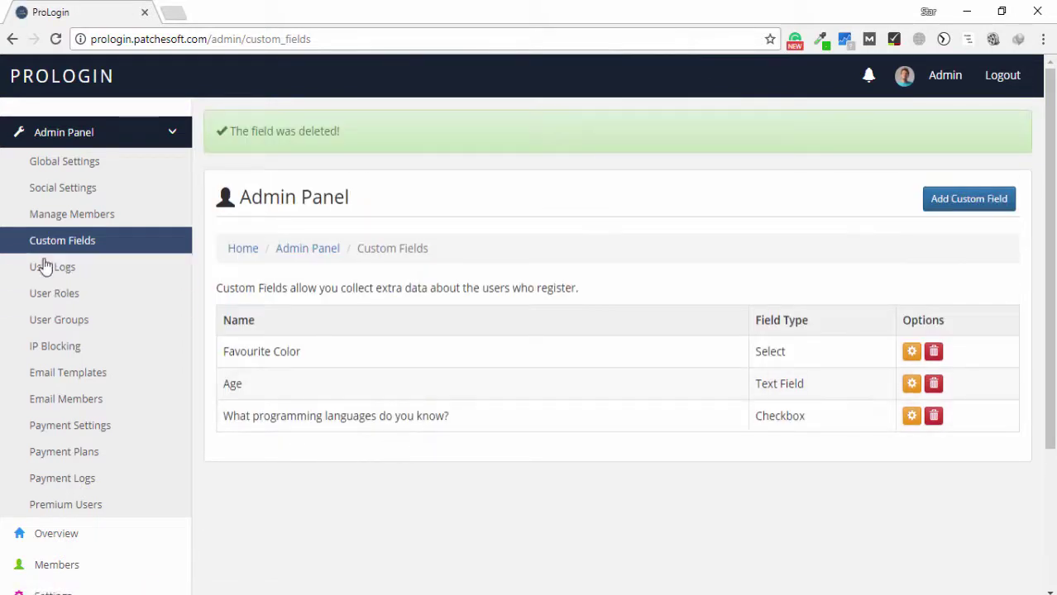
# - Go to User Logs and scan the 10 entries, topped by the custom field deletion and addition
pyautogui.click(51, 273)
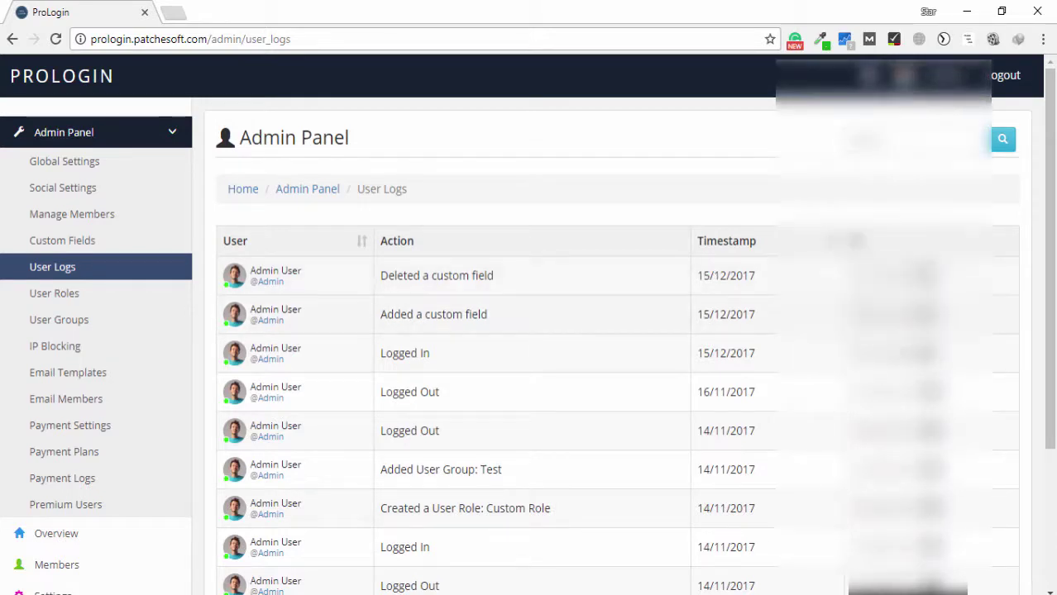
pyautogui.scroll(-3, 612, 331)
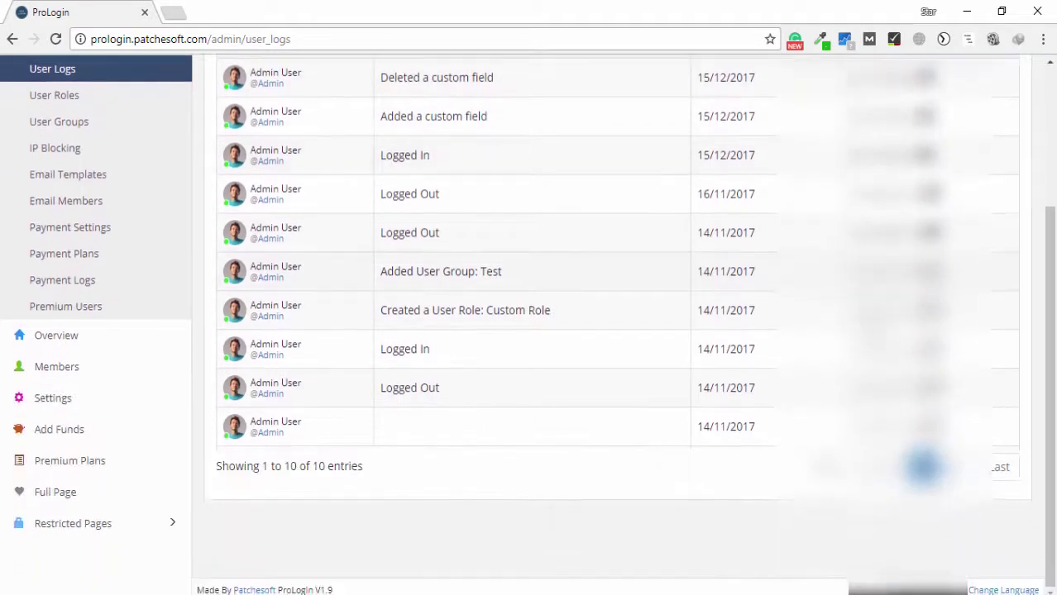
pyautogui.scroll(1, 740, 364)
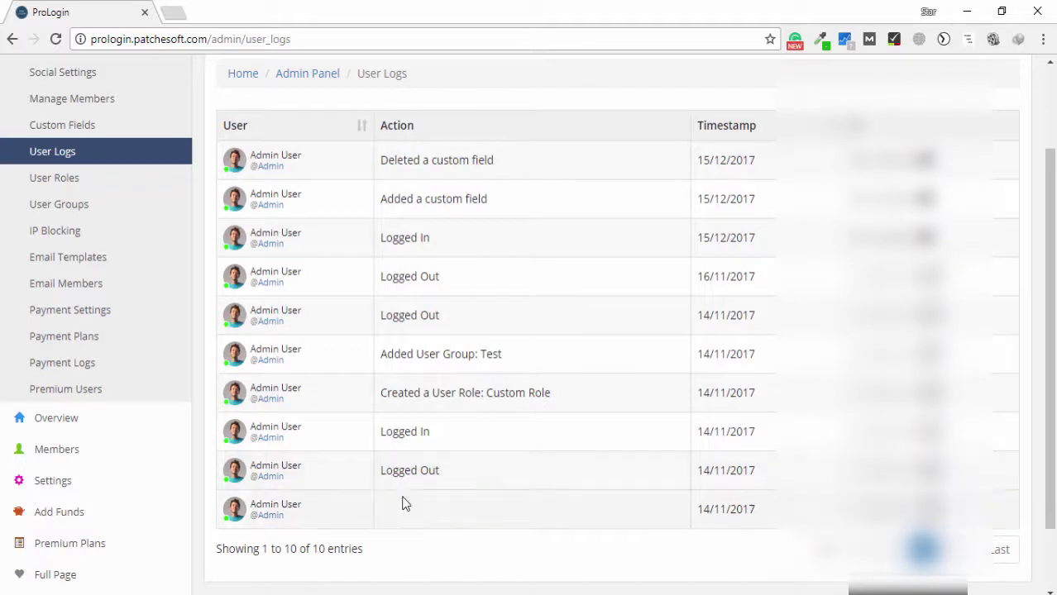
# - Go to User Roles and scan the seven roles from Admin to Custom Role
pyautogui.click(64, 185)
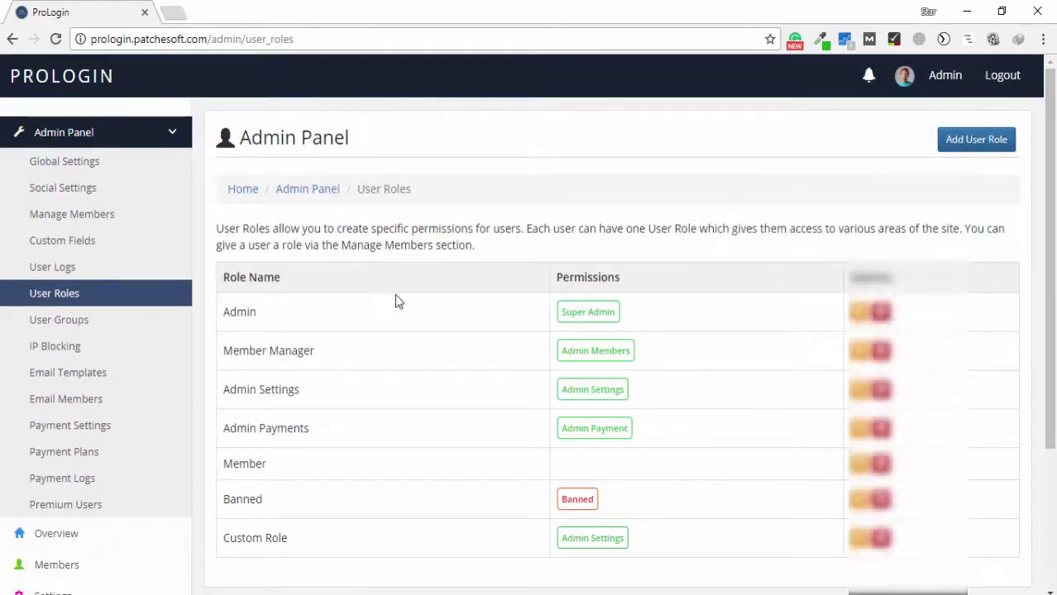
pyautogui.scroll(-1, 368, 295)
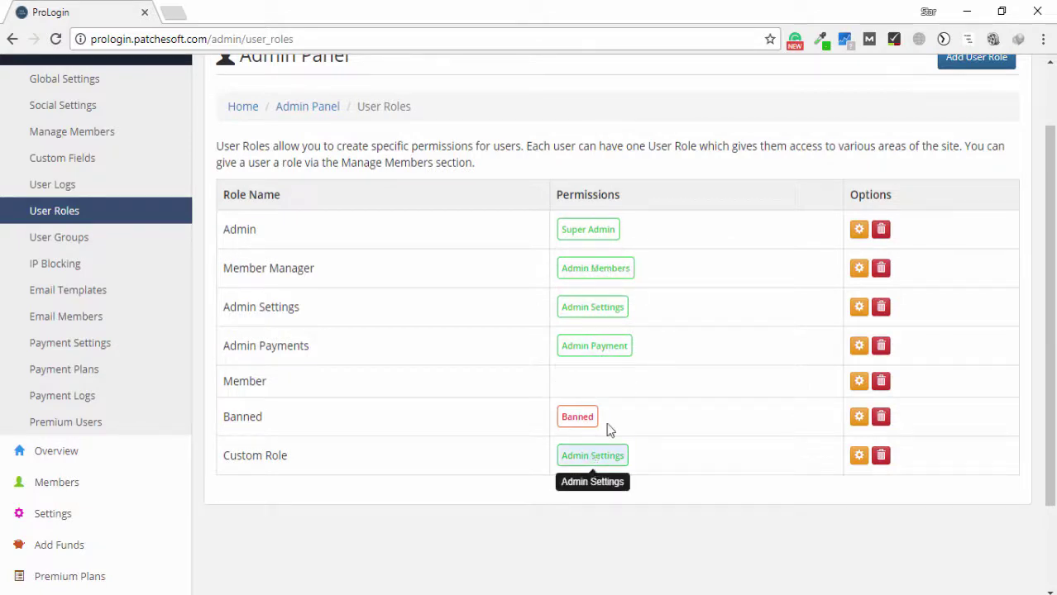
# - Edit the Admin role, replacing its Role Name with 'Banned', and click Update
pyautogui.click(860, 231)
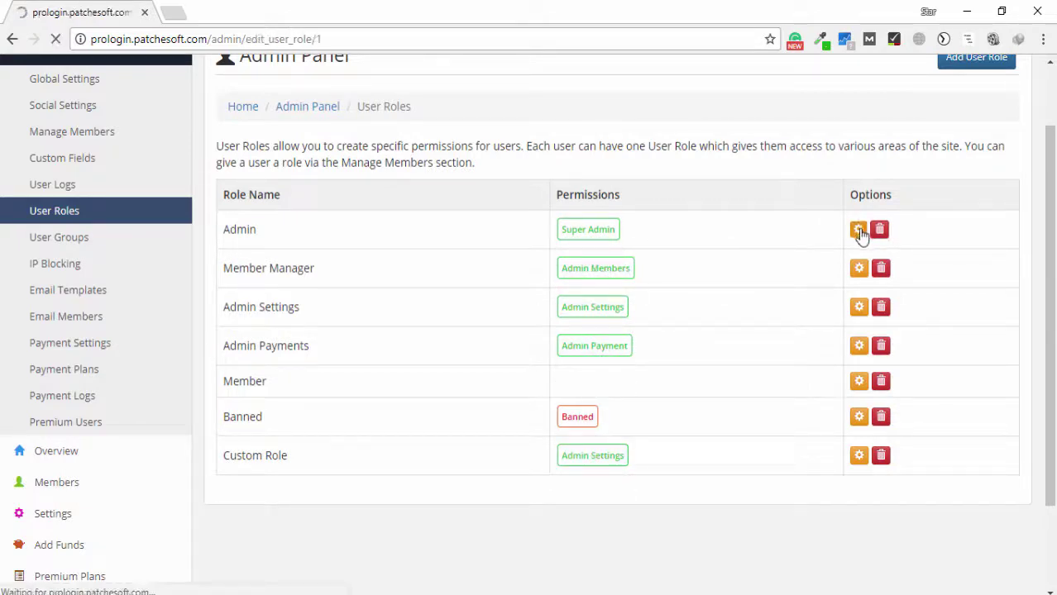
pyautogui.scroll(-1, 578, 293)
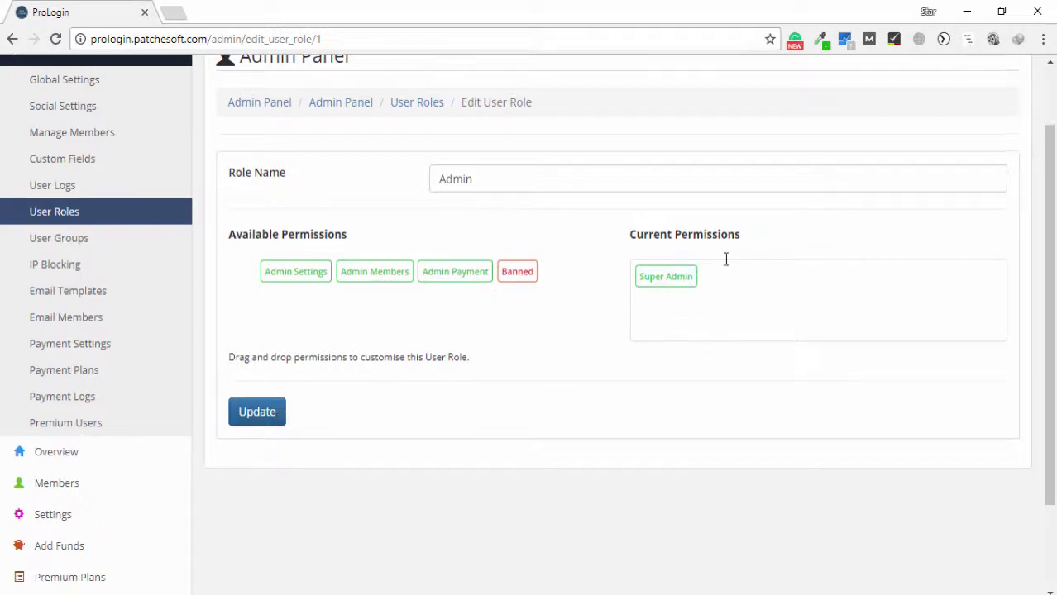
pyautogui.scroll(1, 725, 260)
pyautogui.scroll(-2, 714, 262)
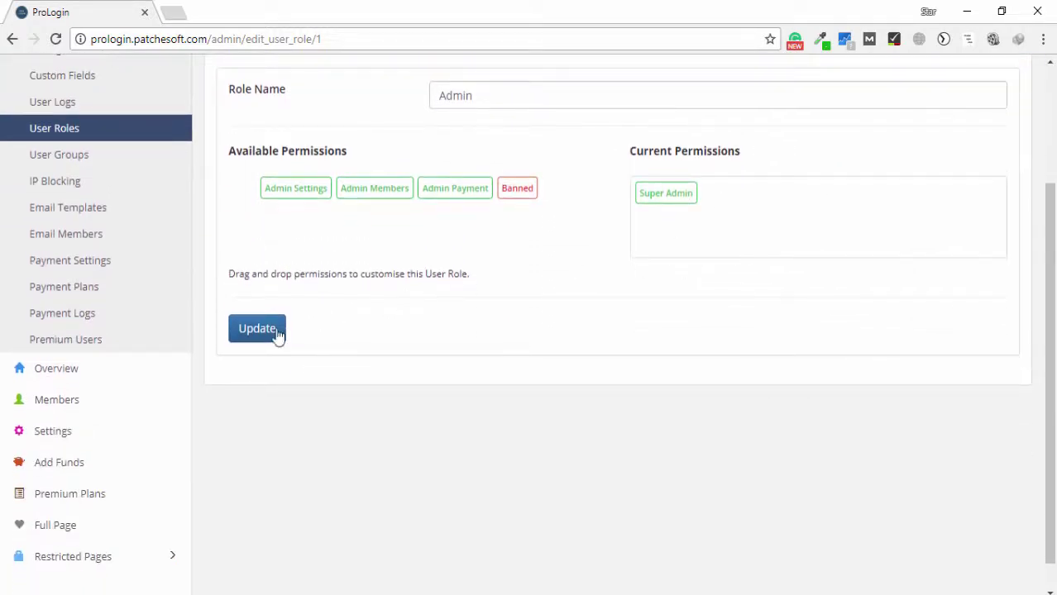
pyautogui.click(508, 98)
pyautogui.moveTo(508, 98); pyautogui.dragTo(309, 97)
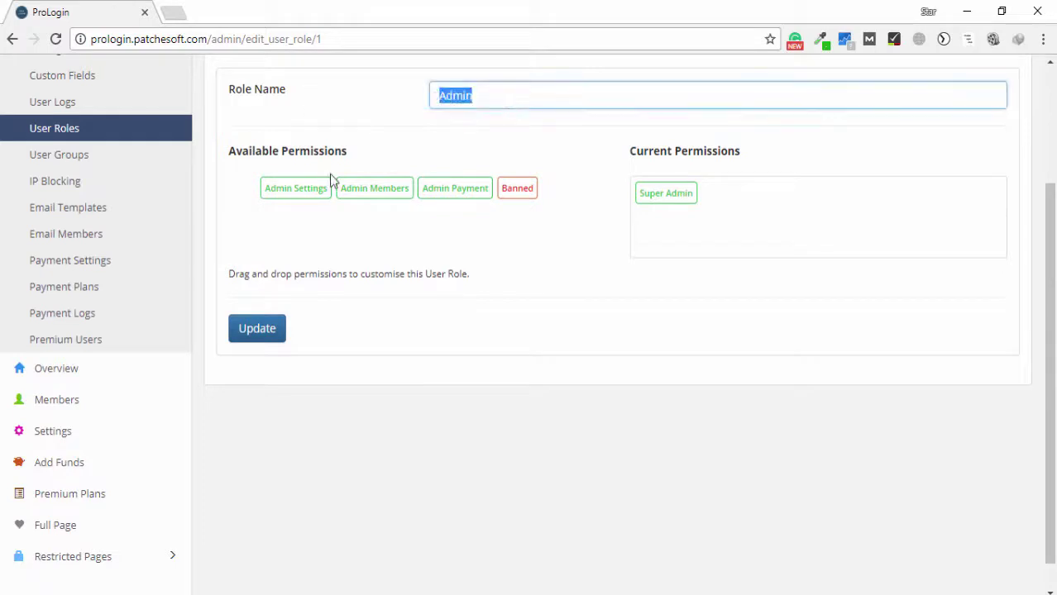
pyautogui.scroll(1, 405, 225)
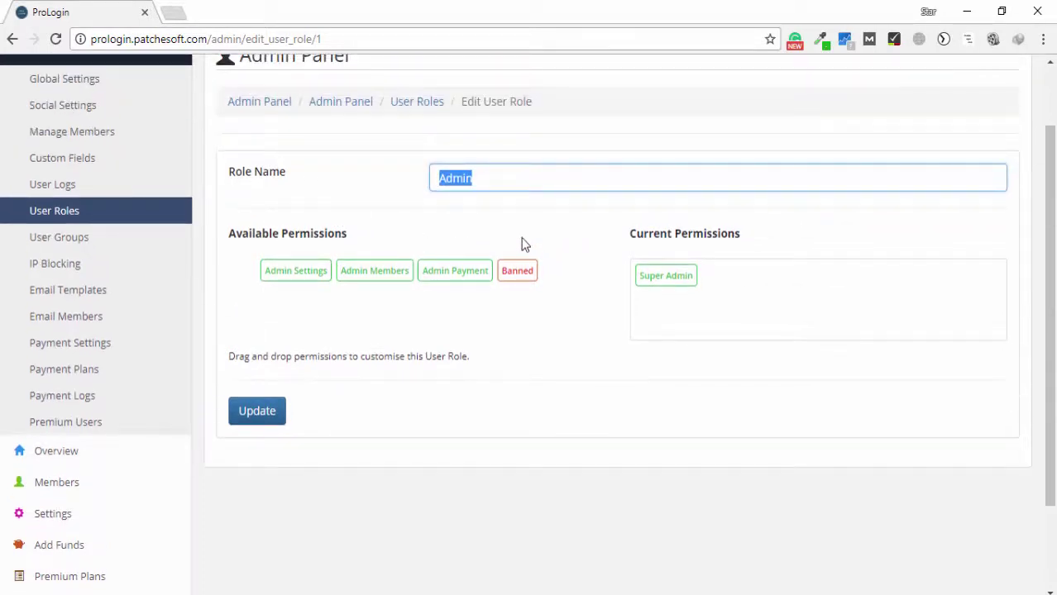
pyautogui.write('Banned')
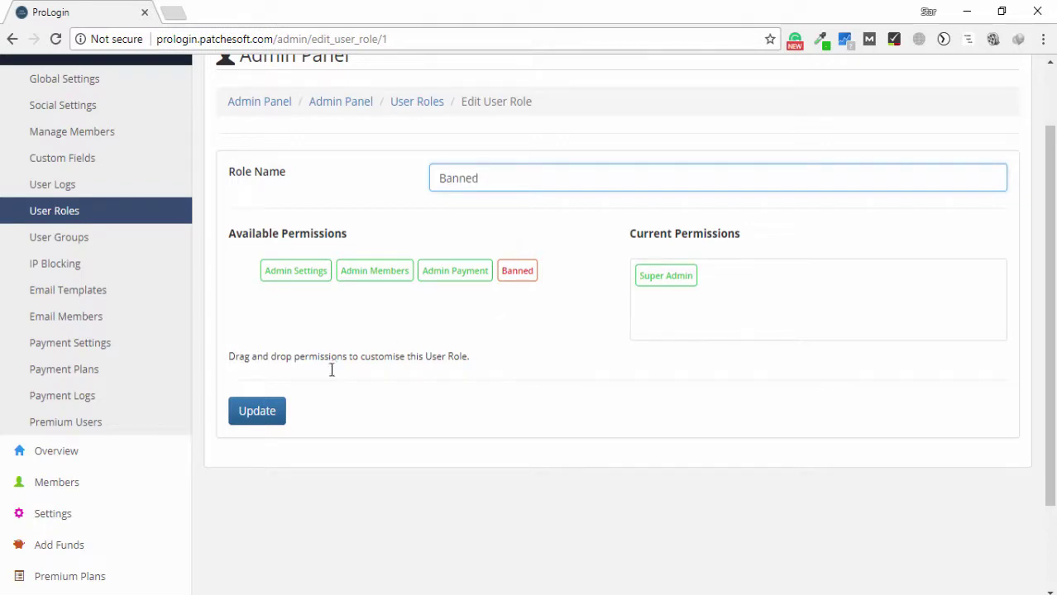
pyautogui.click(254, 412)
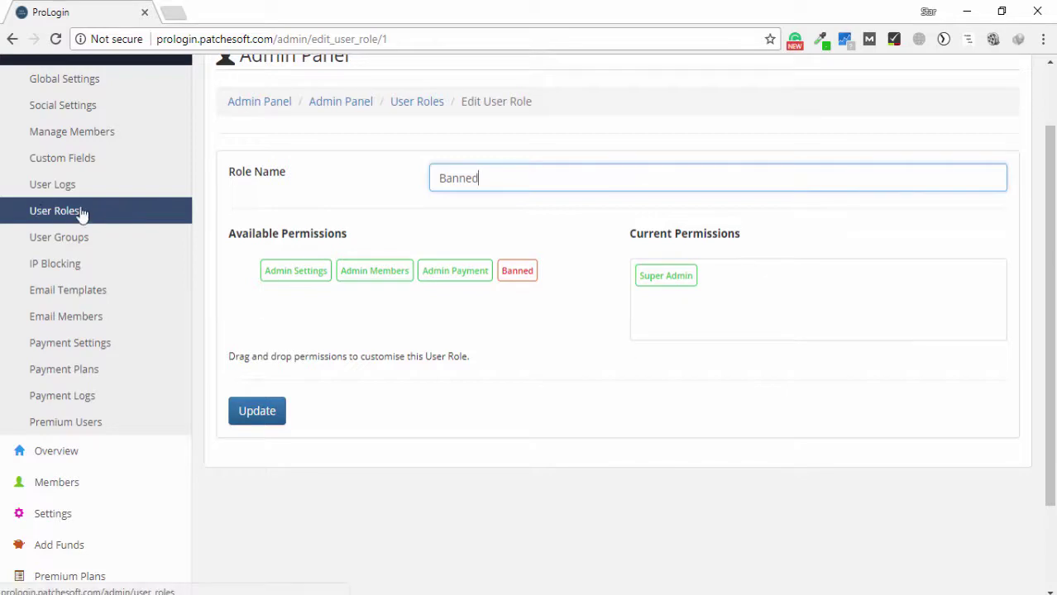
# - Return to User Roles, cancel the Add User Role modal unsaved, then go to User Groups
pyautogui.click(421, 108)
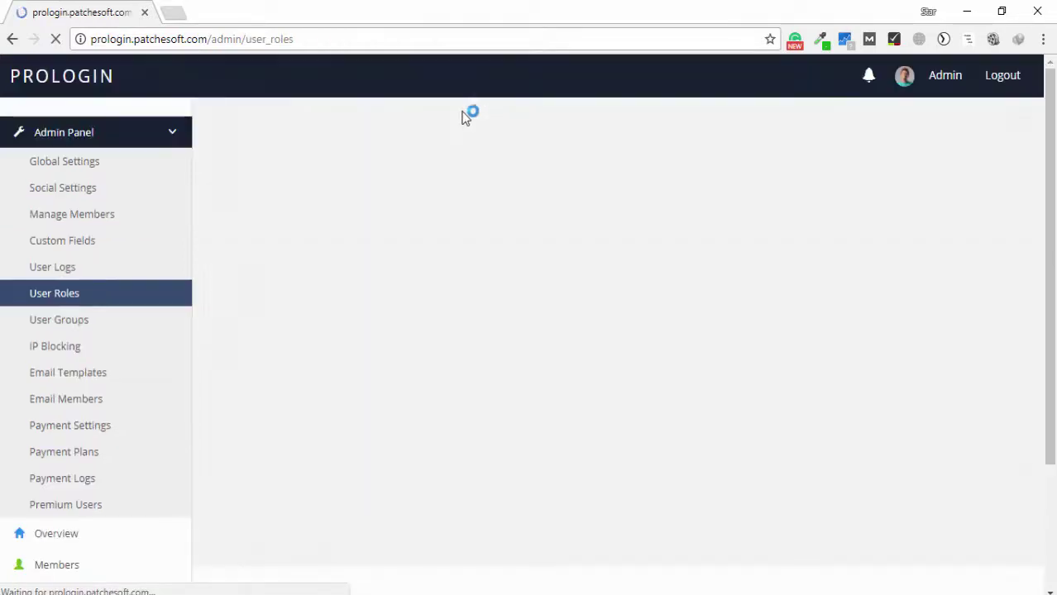
pyautogui.scroll(-1, 622, 224)
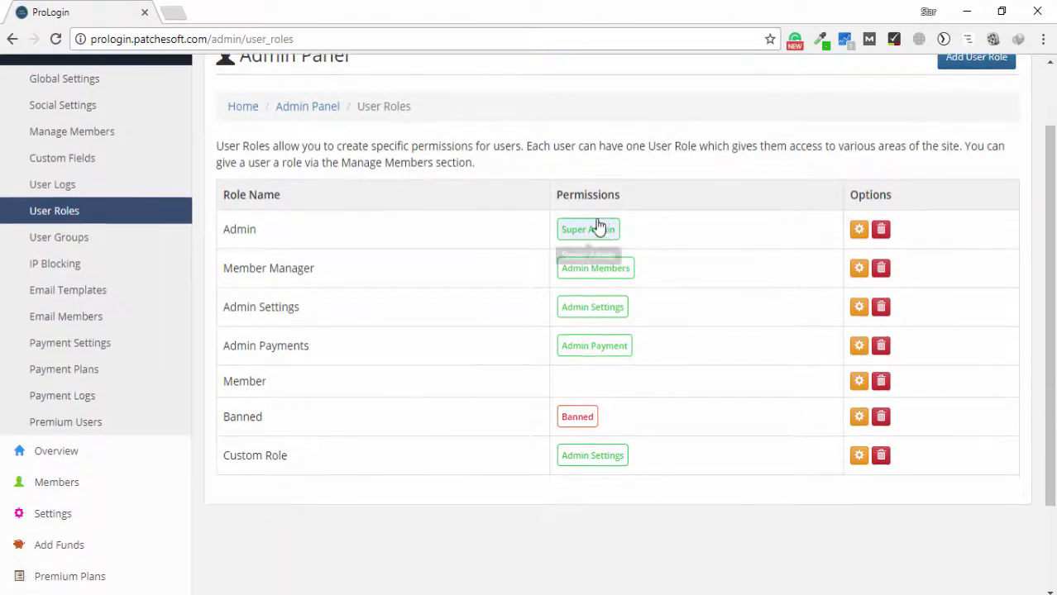
pyautogui.scroll(1, 587, 217)
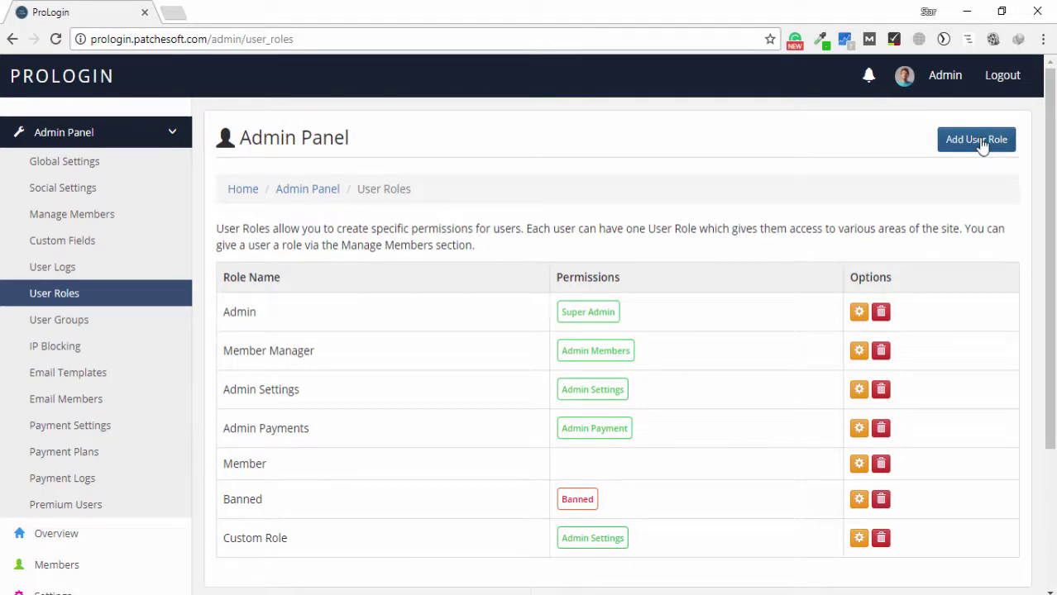
pyautogui.click(980, 143)
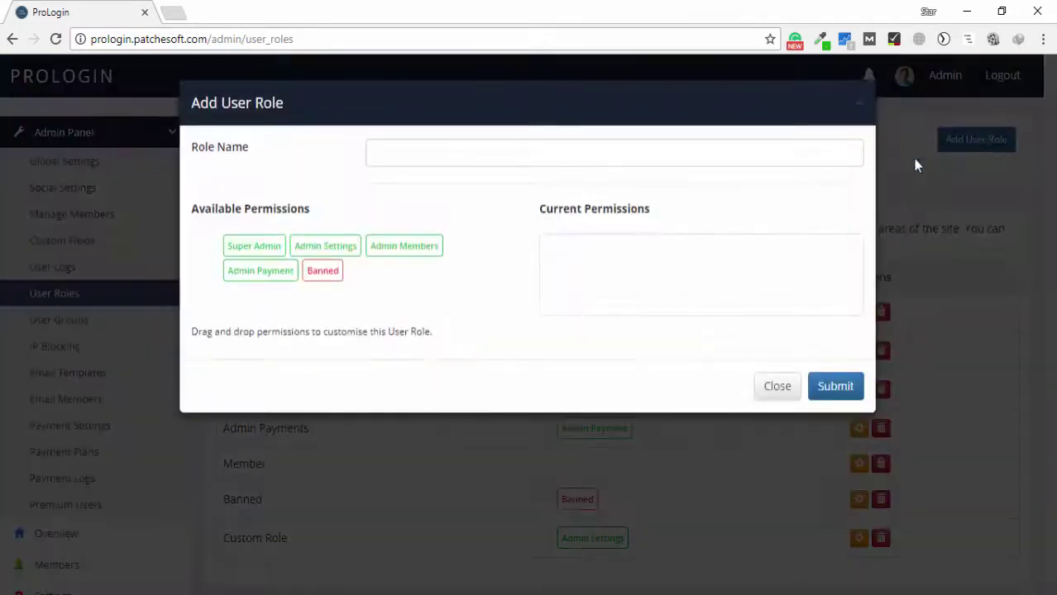
pyautogui.click(515, 159)
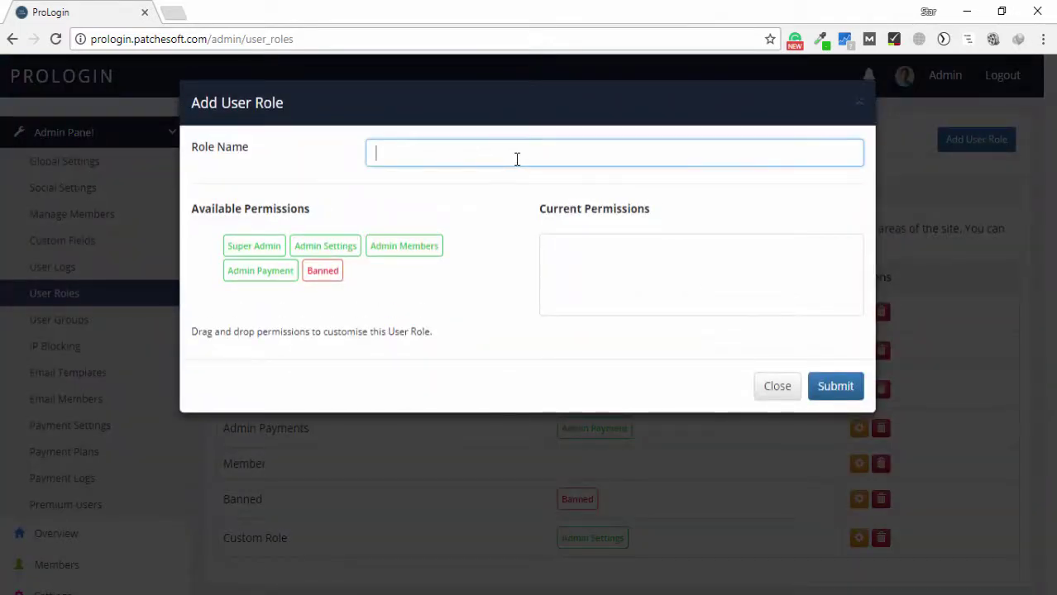
pyautogui.click(860, 106)
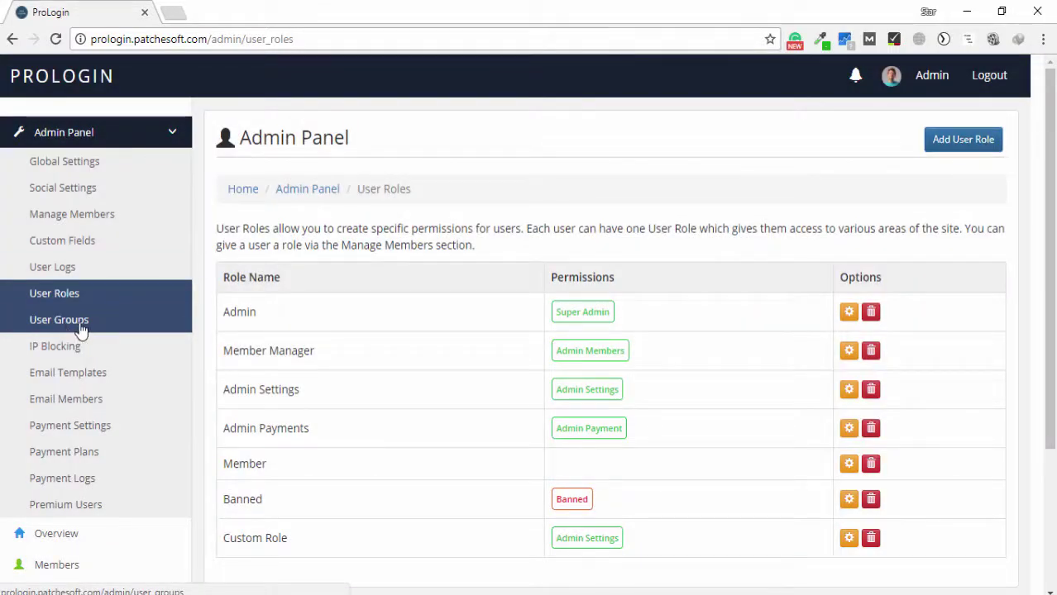
pyautogui.click(80, 329)
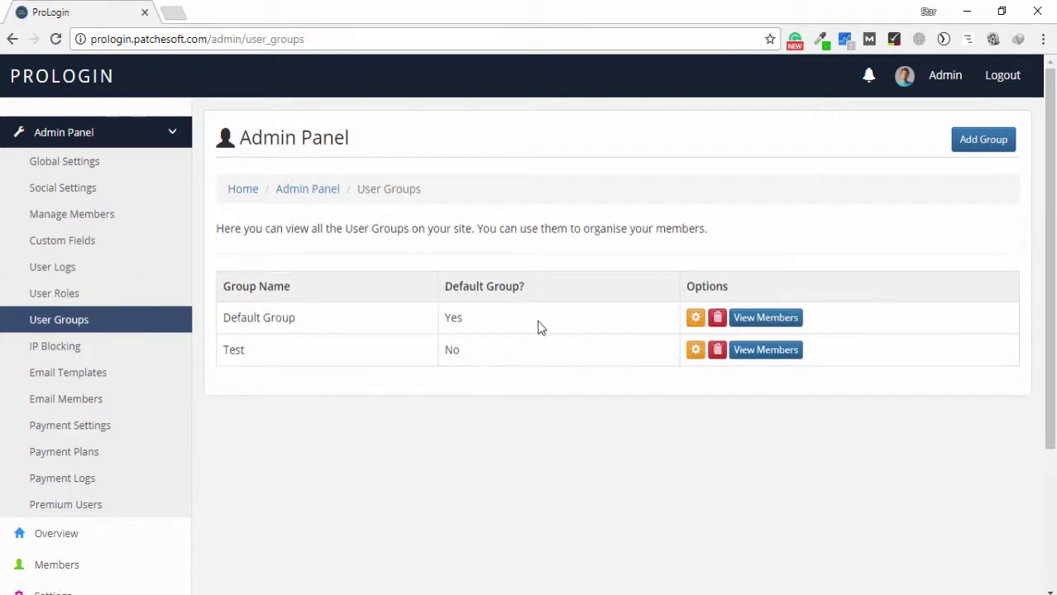
# - On User Groups, view the Default Group's member list in a new tab, then close it
pyautogui.moveTo(296, 324); pyautogui.dragTo(225, 321)
pyautogui.moveTo(267, 355); pyautogui.dragTo(223, 351)
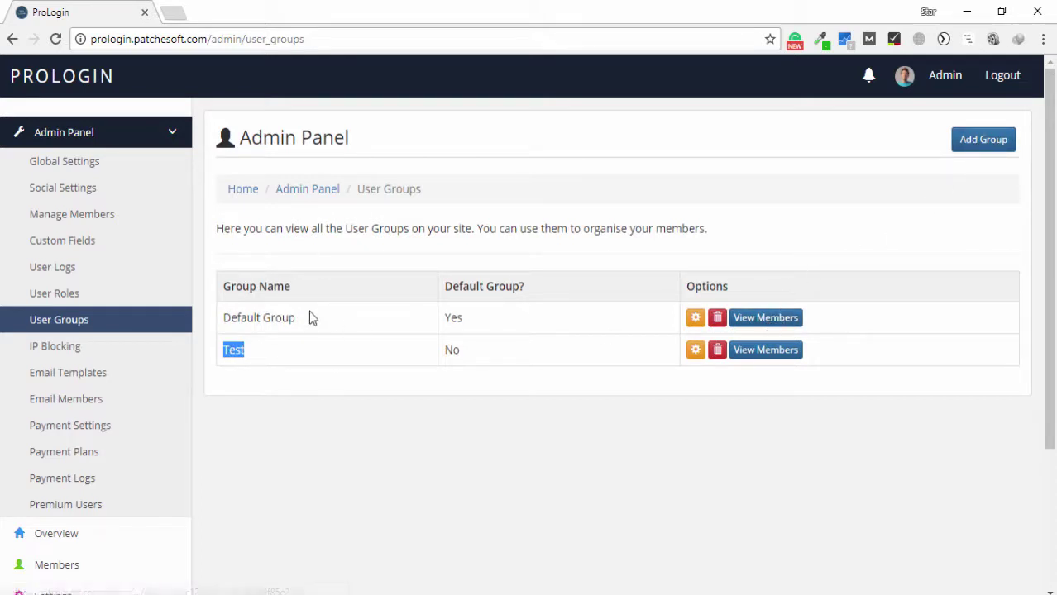
pyautogui.rightClick(756, 320)
pyautogui.click(819, 330)
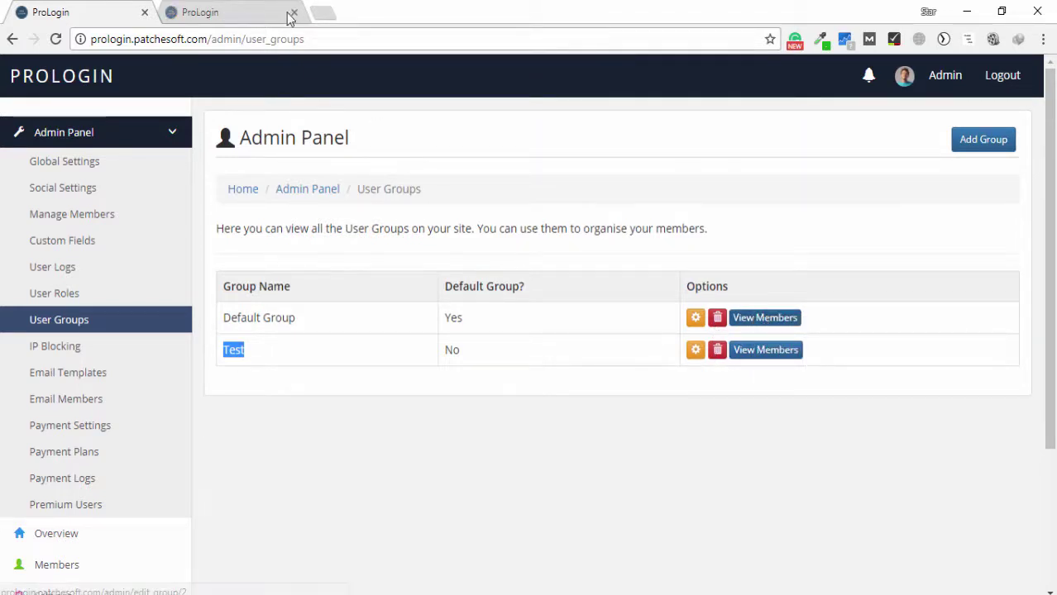
pyautogui.click(263, 10)
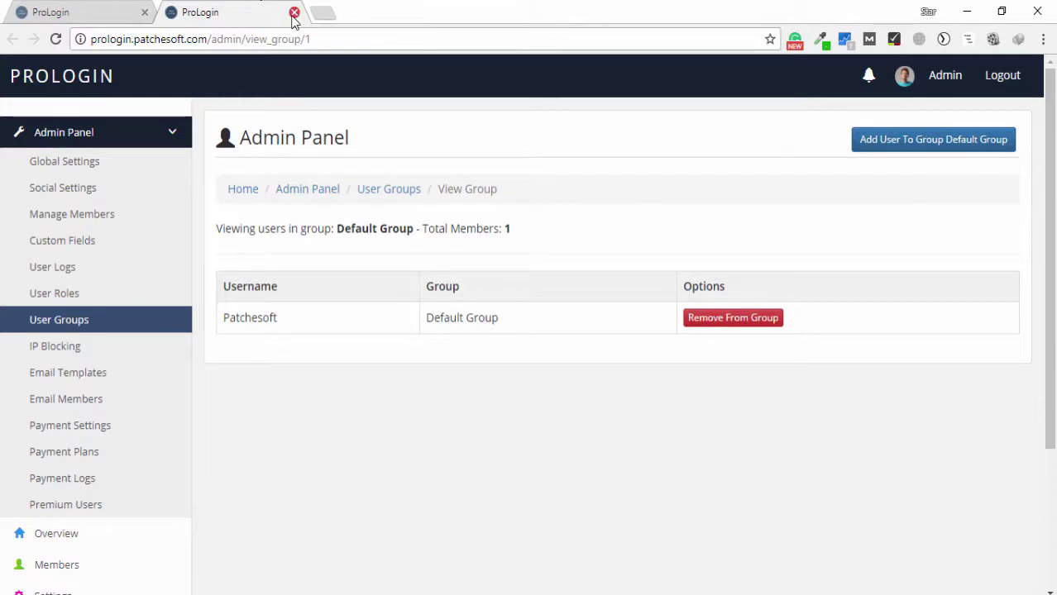
pyautogui.click(294, 13)
# - Open the Default Group's edit form and select its name
pyautogui.click(696, 318)
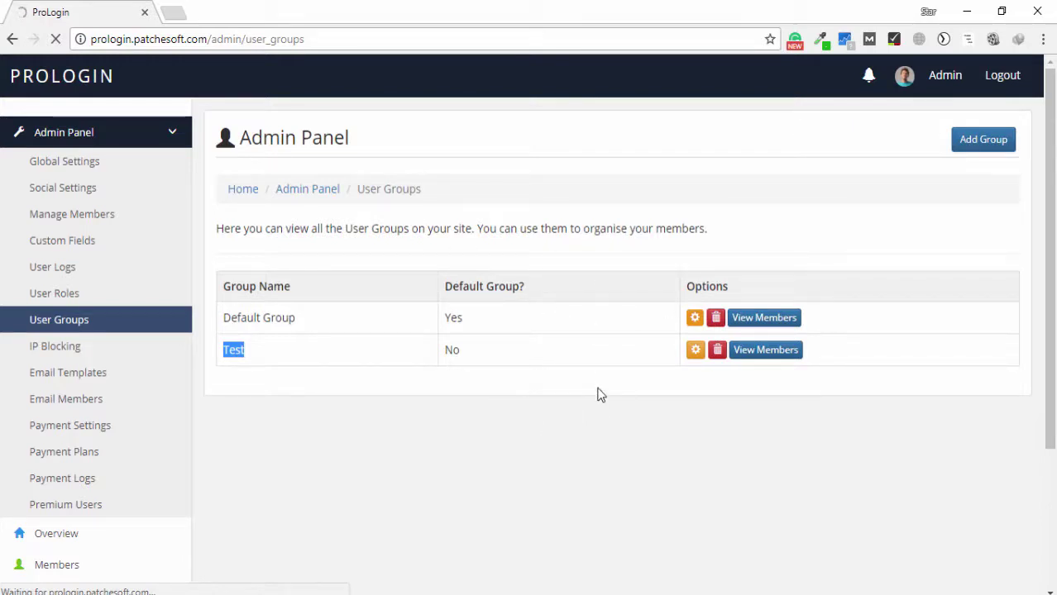
pyautogui.click(695, 319)
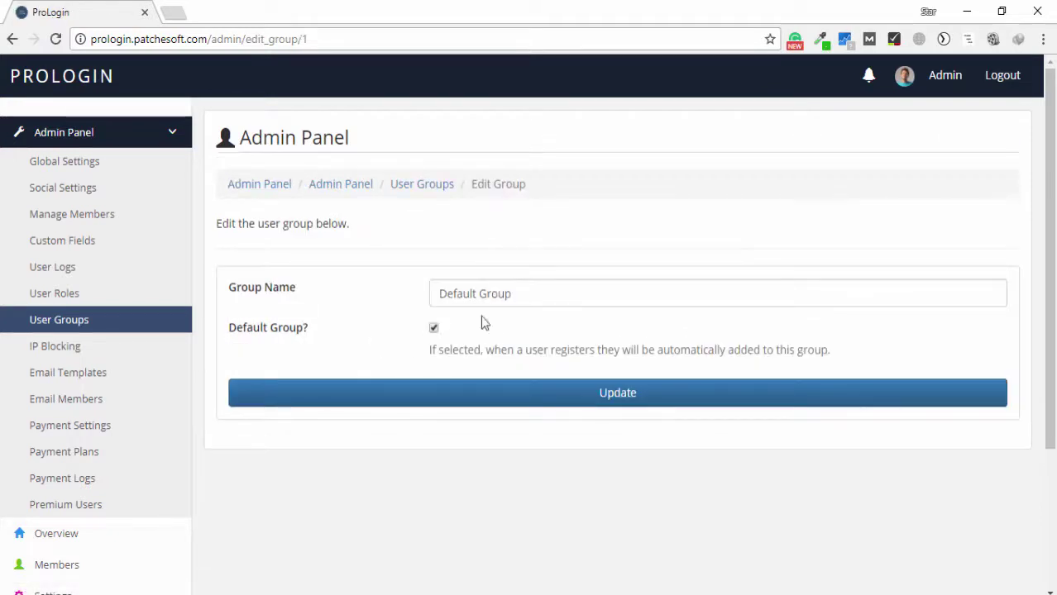
pyautogui.moveTo(515, 295); pyautogui.dragTo(296, 295)
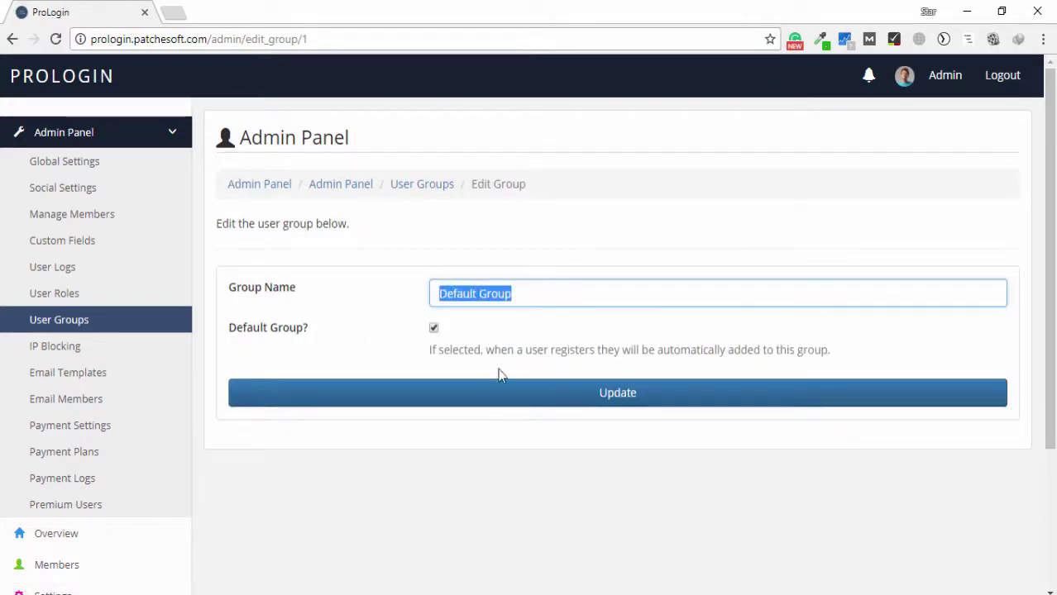
# - Open the IP Blocking page and dismiss the new IP block form without adding anything
pyautogui.click(54, 350)
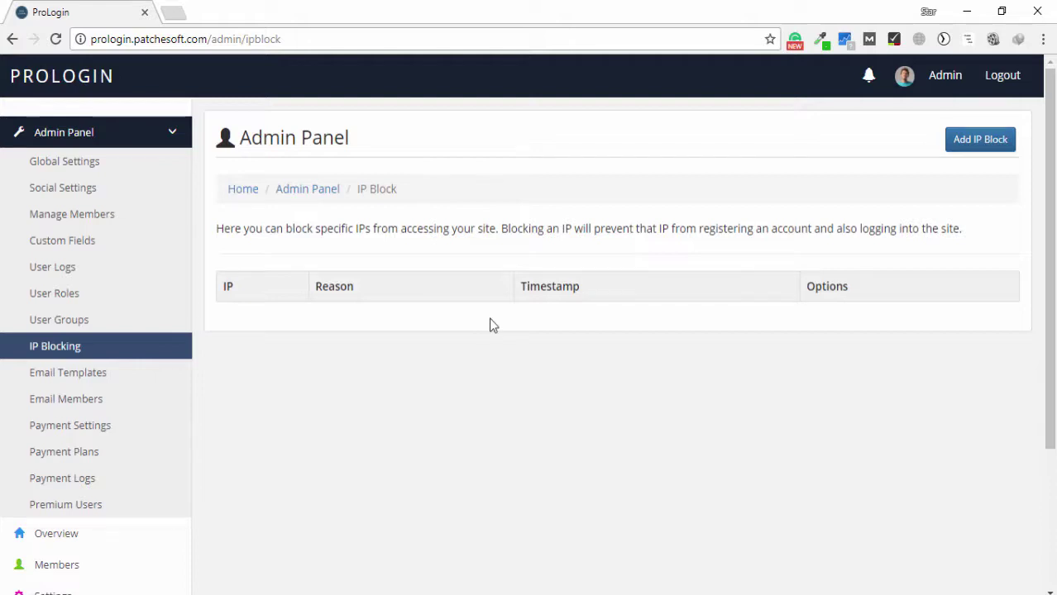
pyautogui.click(979, 145)
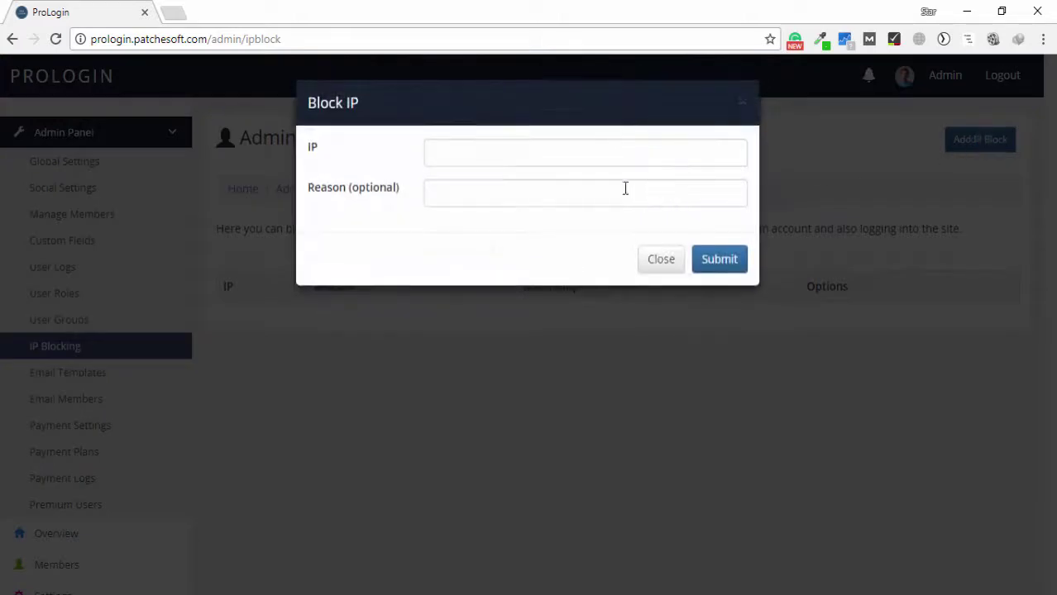
pyautogui.click(507, 197)
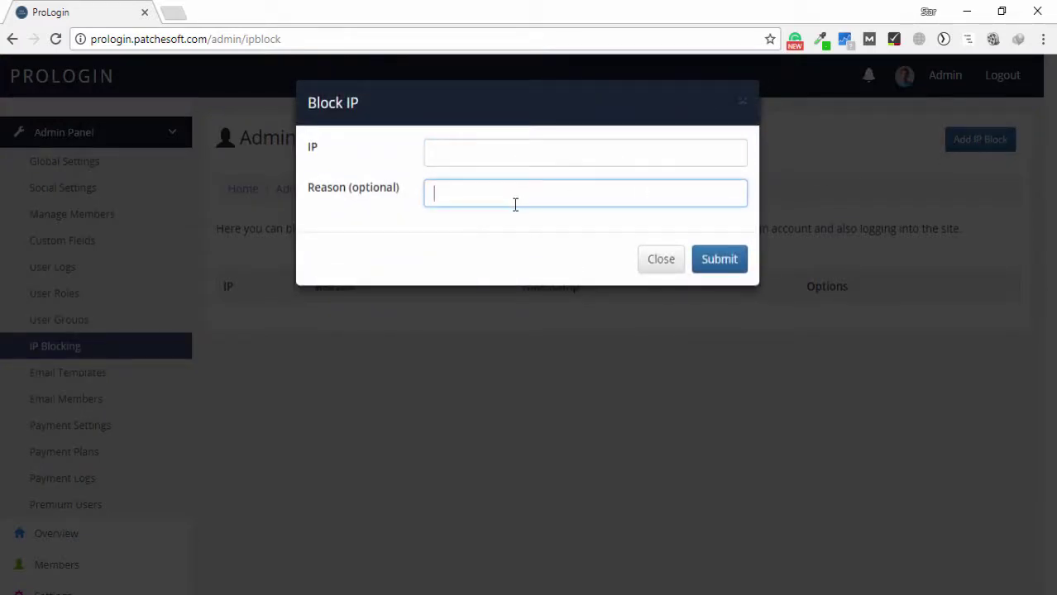
pyautogui.click(661, 260)
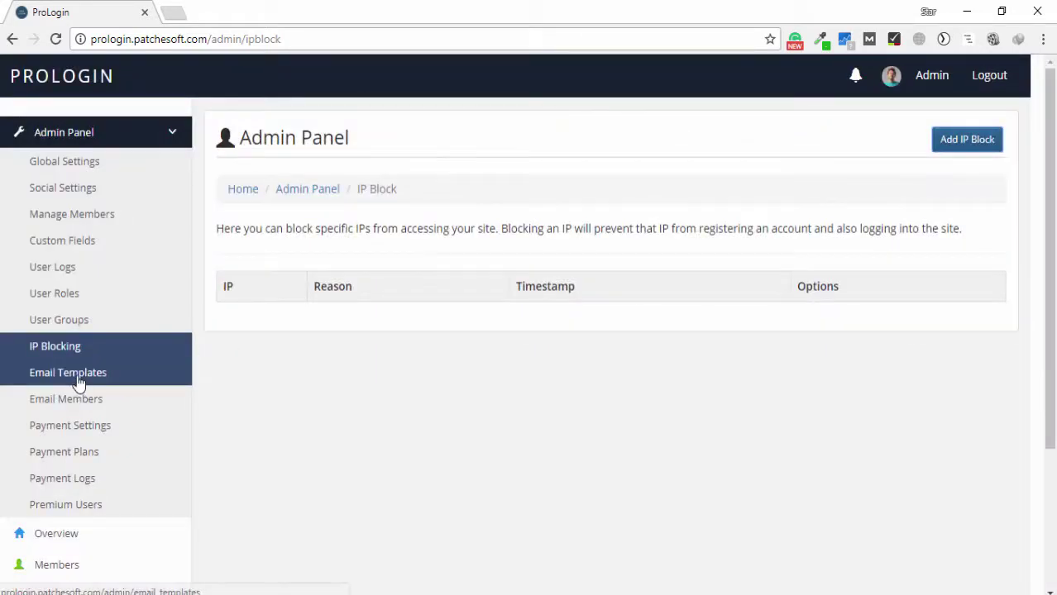
# - Open Email Templates and start editing the Email Activation template
pyautogui.click(78, 383)
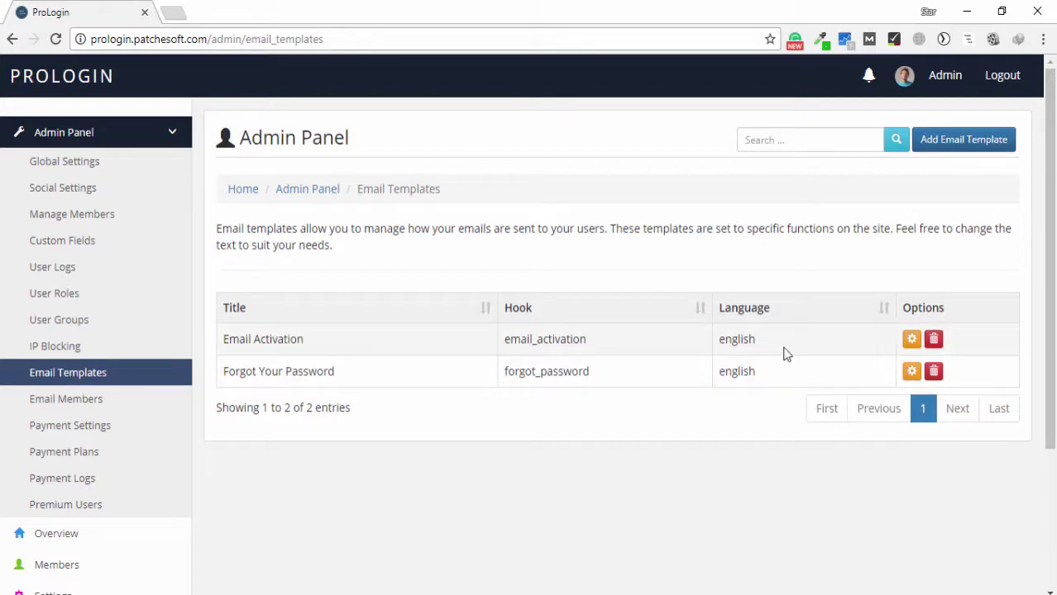
pyautogui.moveTo(298, 374); pyautogui.dragTo(225, 375)
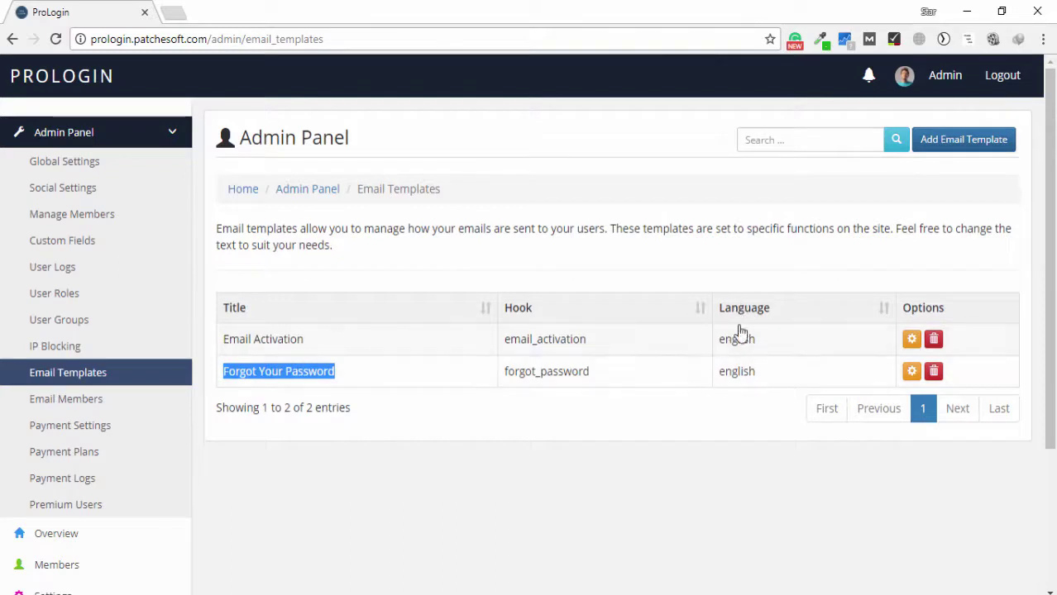
pyautogui.click(909, 343)
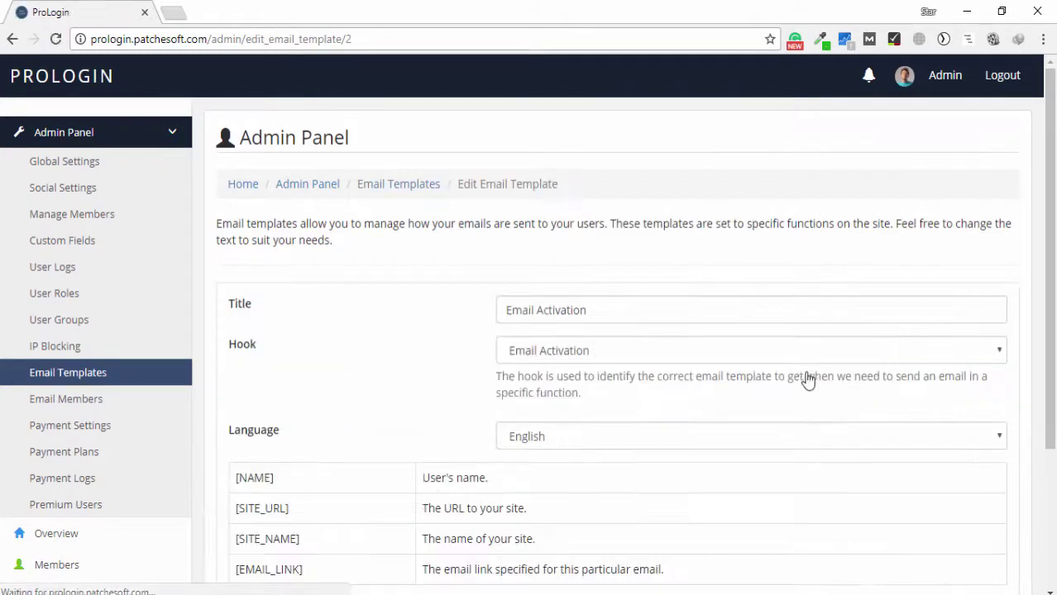
# - Review the template's title, hook options and message text, leaving them unchanged, then go to Email Members
pyautogui.scroll(-2, 643, 329)
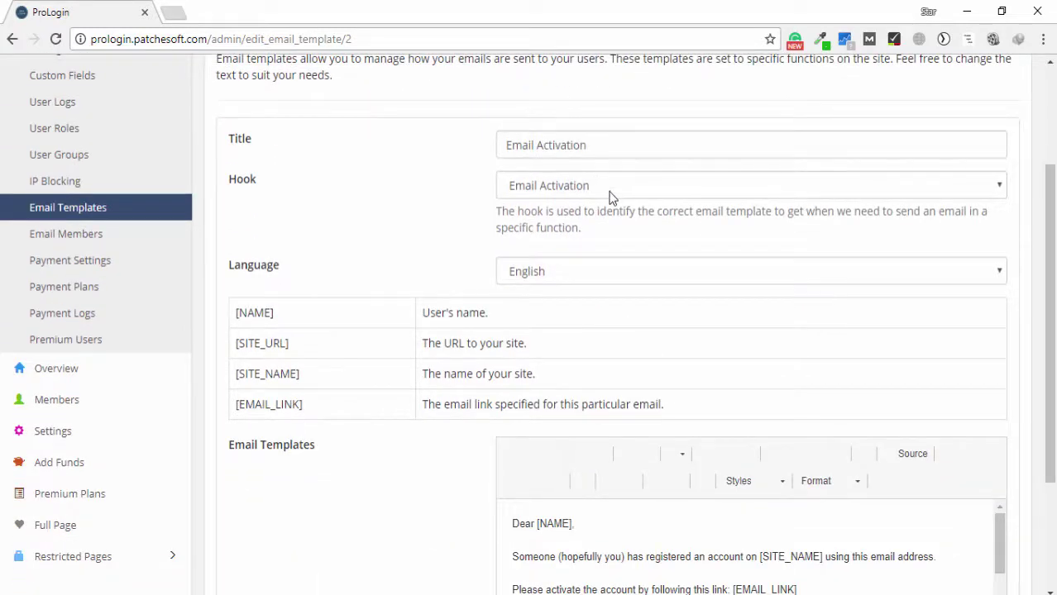
pyautogui.click(609, 192)
pyautogui.click(610, 151)
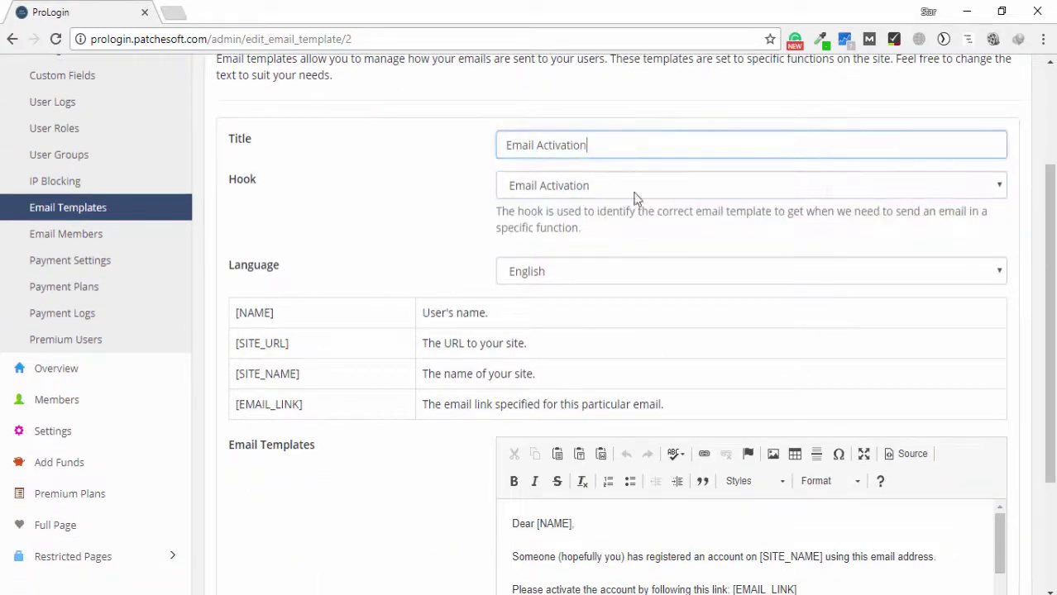
pyautogui.click(635, 188)
pyautogui.click(634, 187)
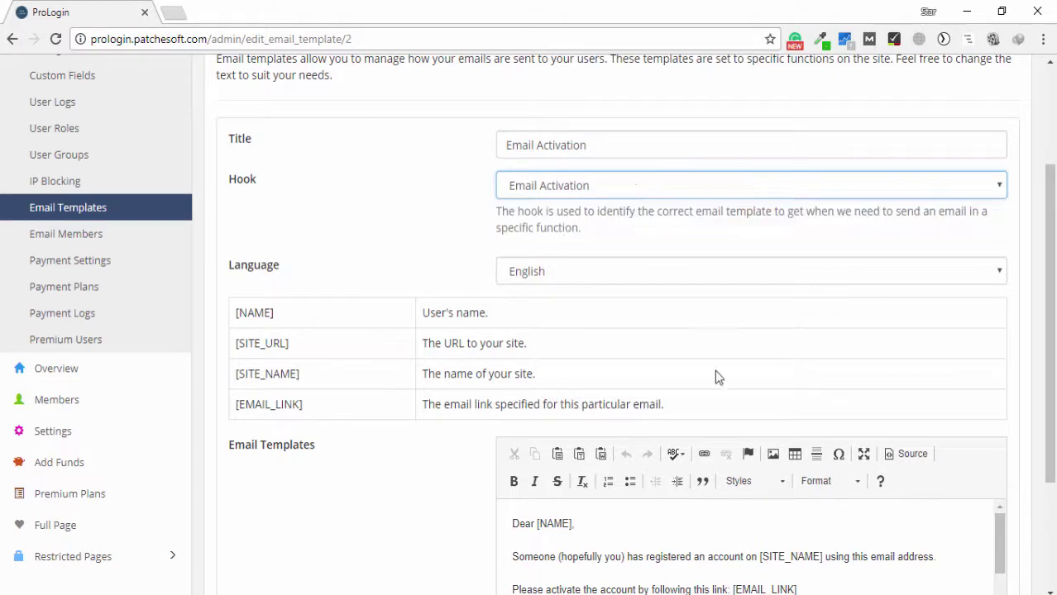
pyautogui.scroll(-2, 715, 371)
pyautogui.click(656, 397)
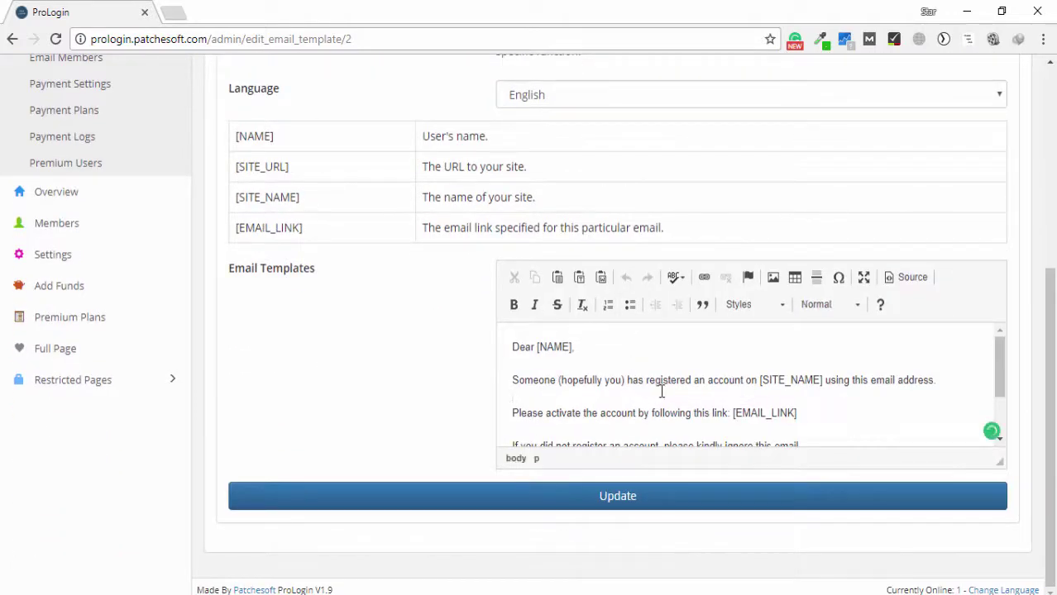
pyautogui.scroll(-2, 661, 392)
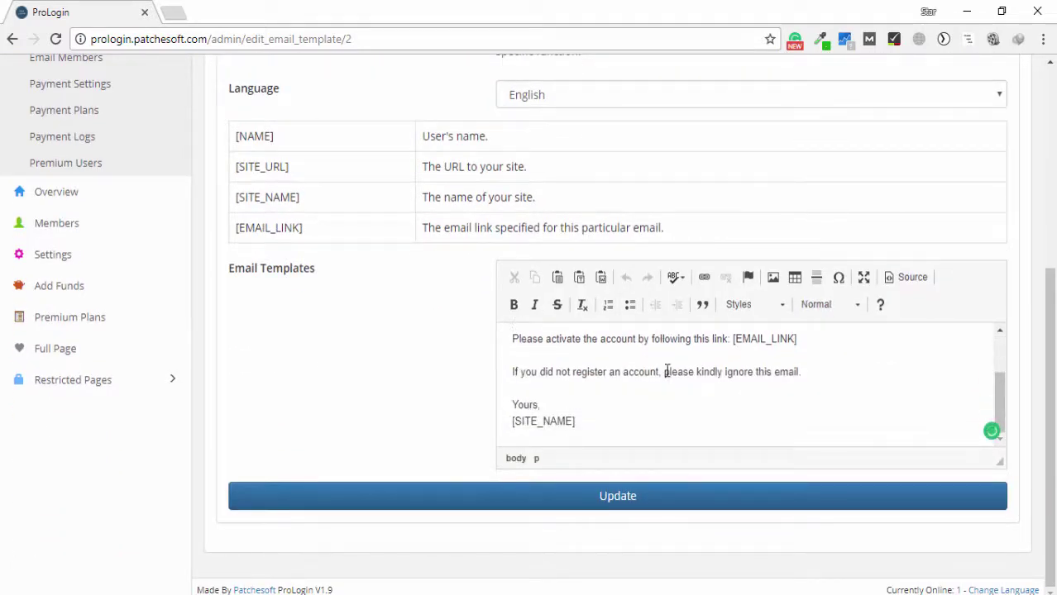
pyautogui.scroll(5, 667, 371)
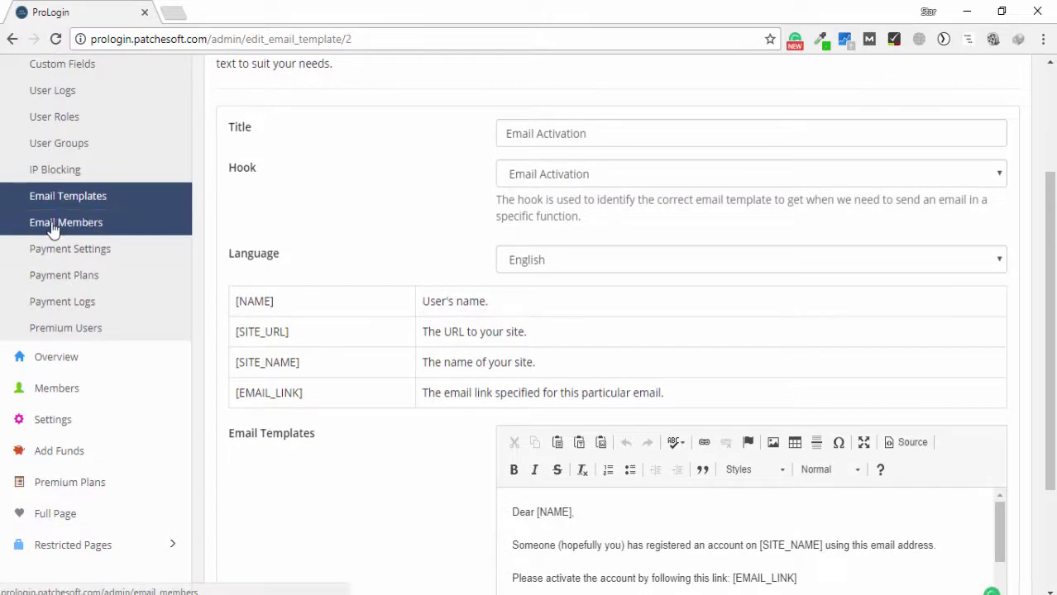
pyautogui.click(52, 229)
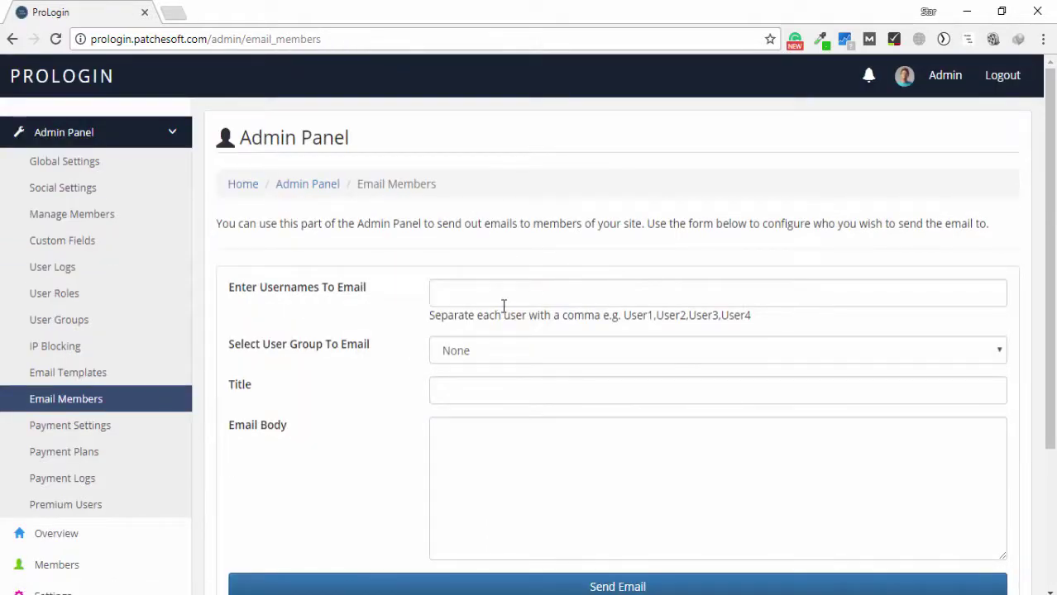
# - Check the recipient group choices, then compare Default Group and Test on User Groups
pyautogui.click(503, 298)
pyautogui.click(521, 349)
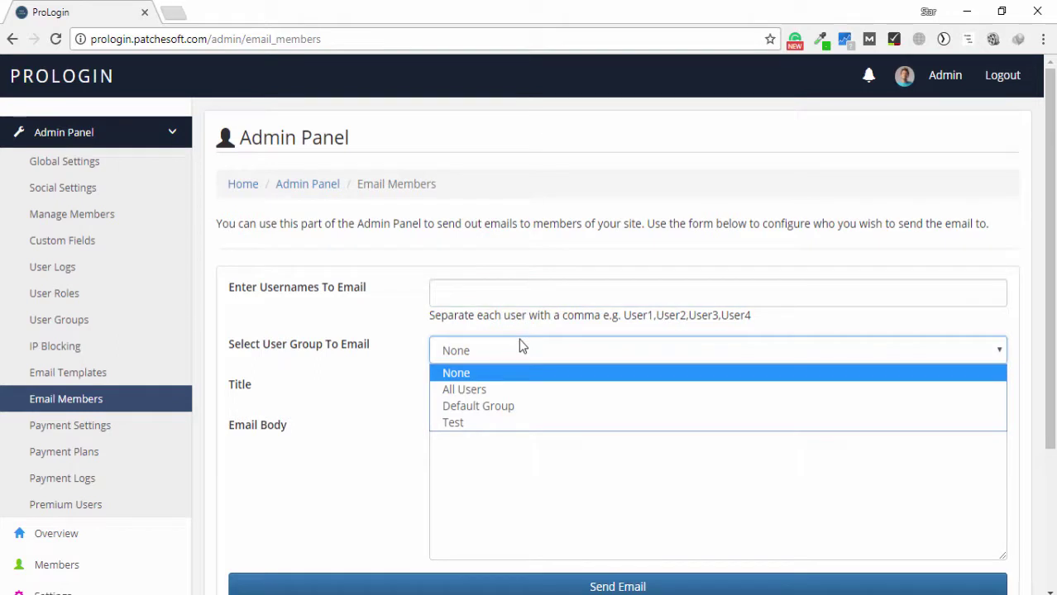
pyautogui.click(469, 315)
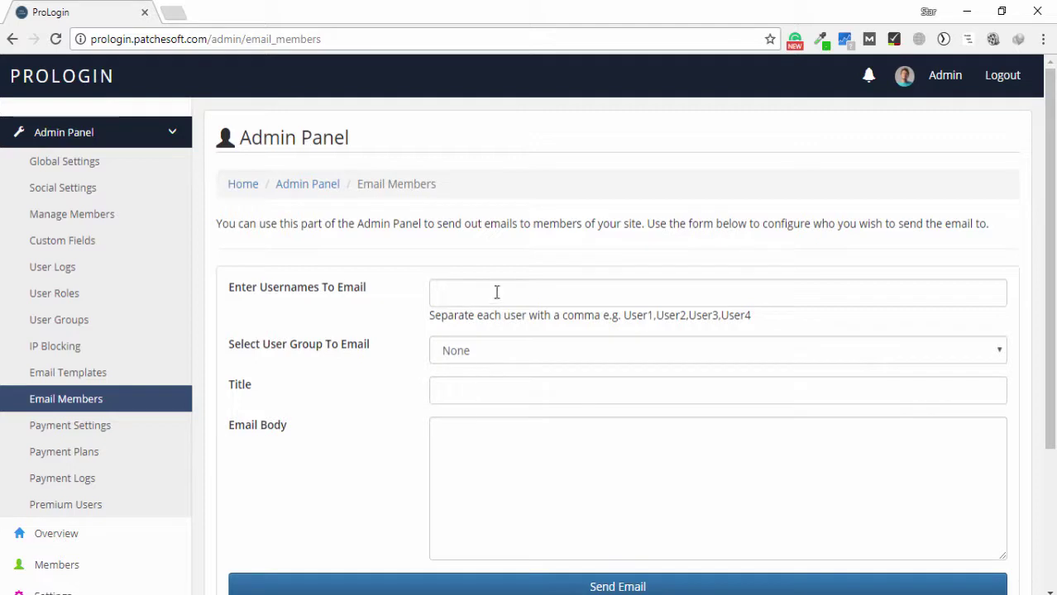
pyautogui.scroll(-3, 496, 292)
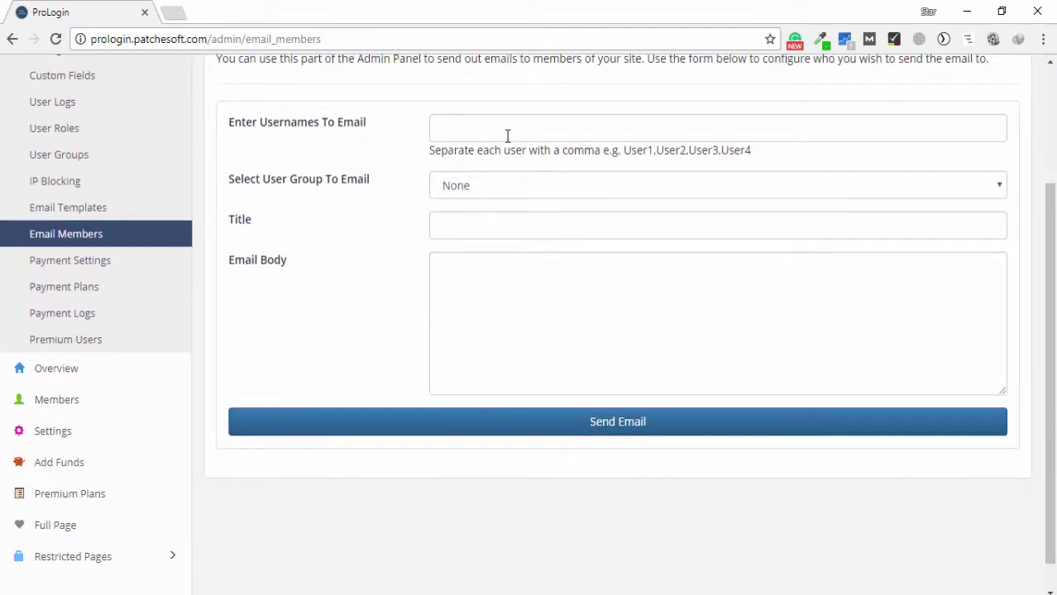
pyautogui.click(528, 186)
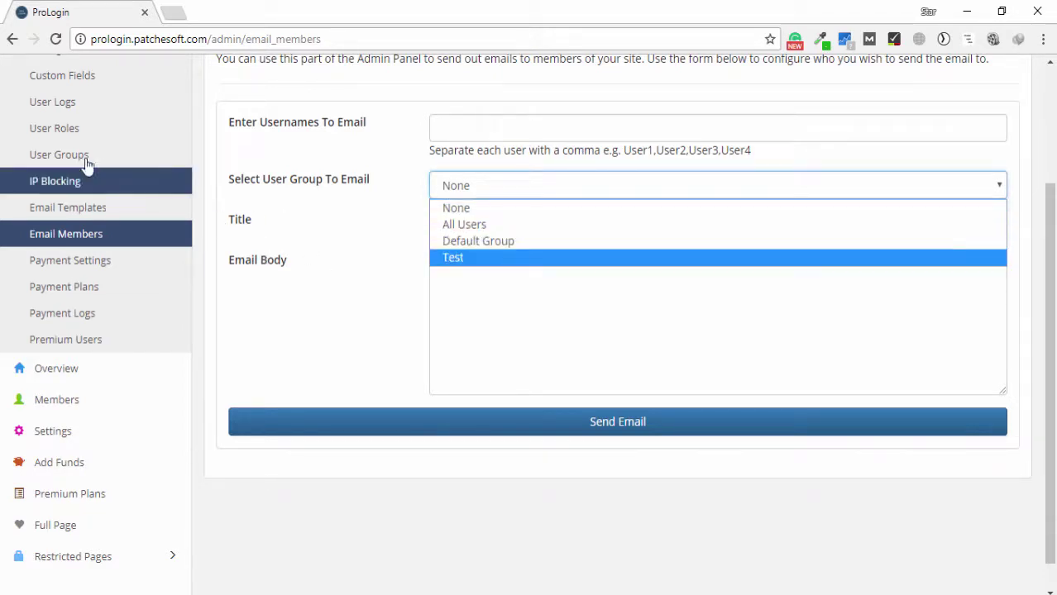
pyautogui.click(33, 157)
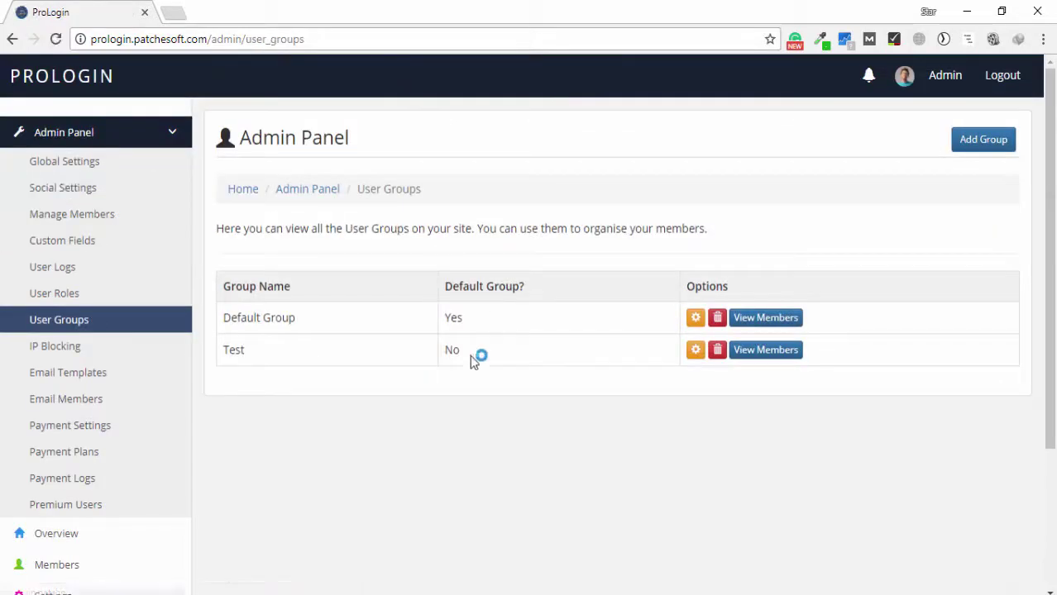
pyautogui.moveTo(274, 329); pyautogui.dragTo(211, 322)
pyautogui.moveTo(293, 349); pyautogui.dragTo(236, 354)
pyautogui.click(95, 405)
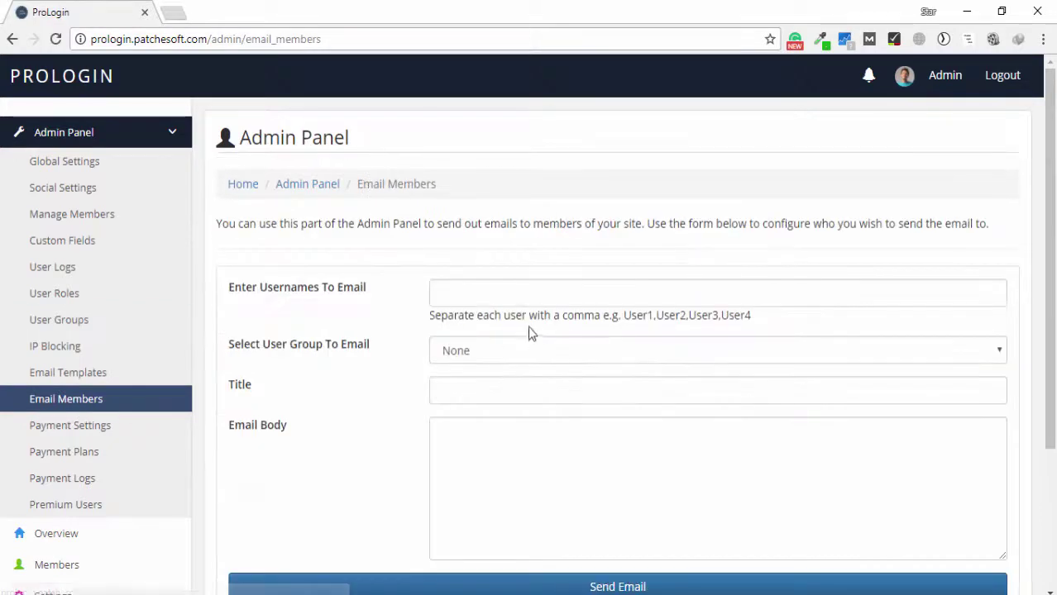
# - Set the recipient user group to Test, leaving usernames, title and body empty
pyautogui.scroll(-1, 538, 299)
pyautogui.click(579, 213)
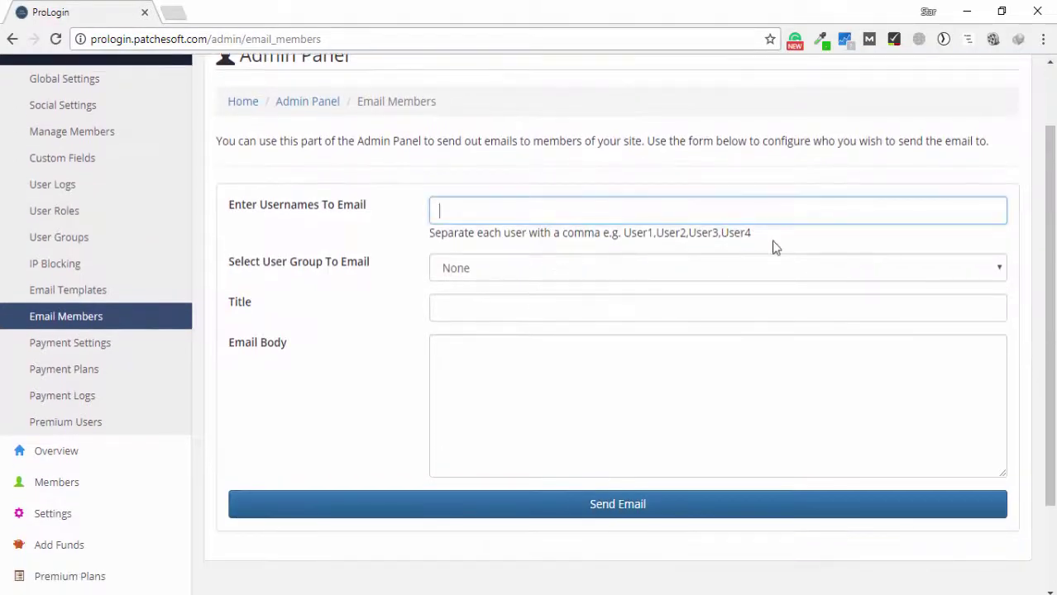
pyautogui.click(866, 263)
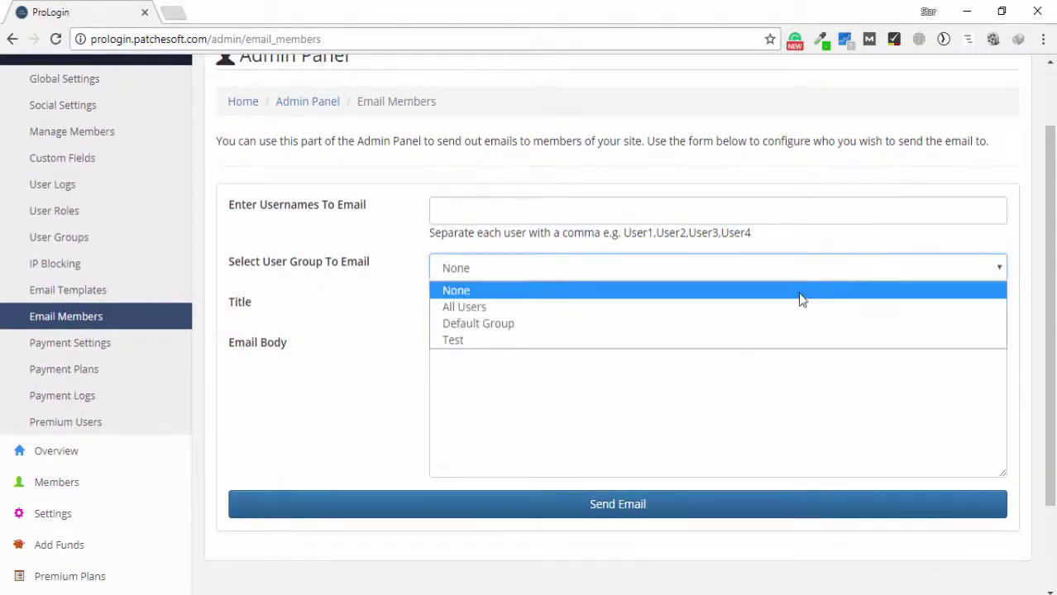
pyautogui.click(746, 339)
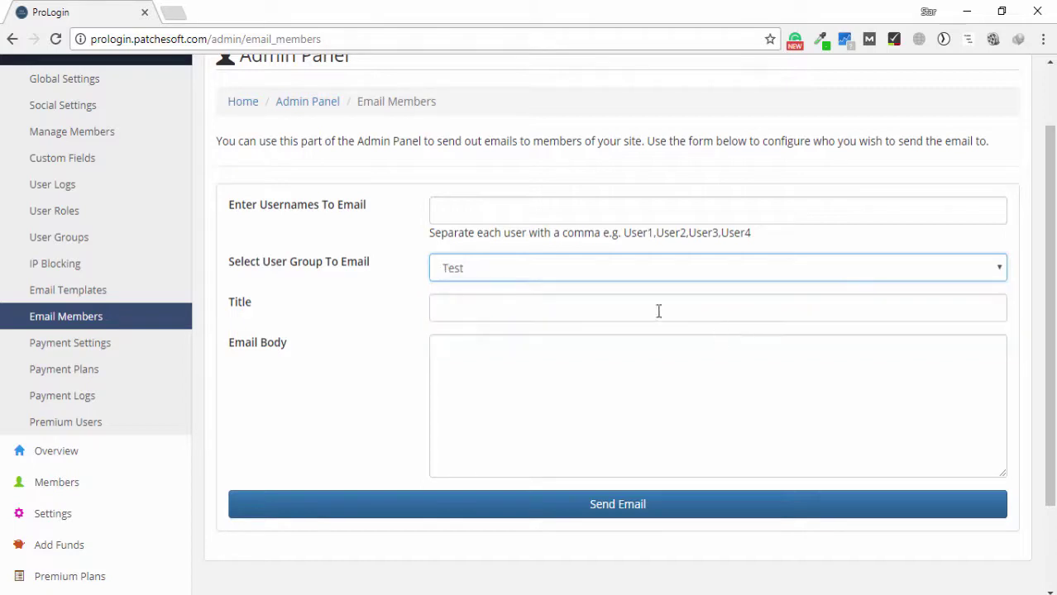
pyautogui.click(536, 213)
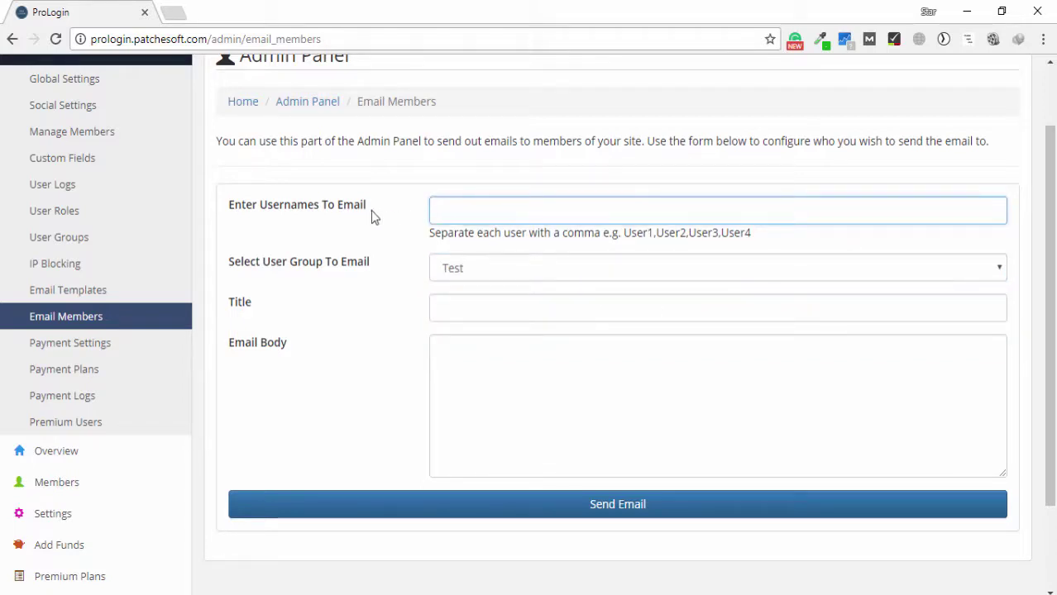
pyautogui.click(512, 312)
pyautogui.click(522, 372)
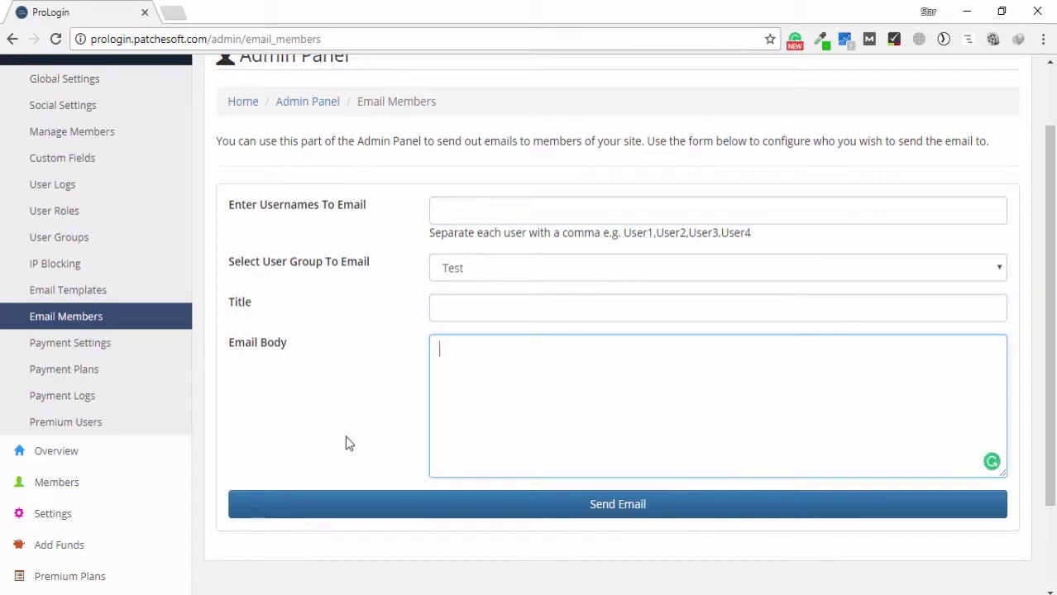
# - Open Payment Settings and scroll through the PayPal, Stripe and 2Checkout fields
pyautogui.click(59, 350)
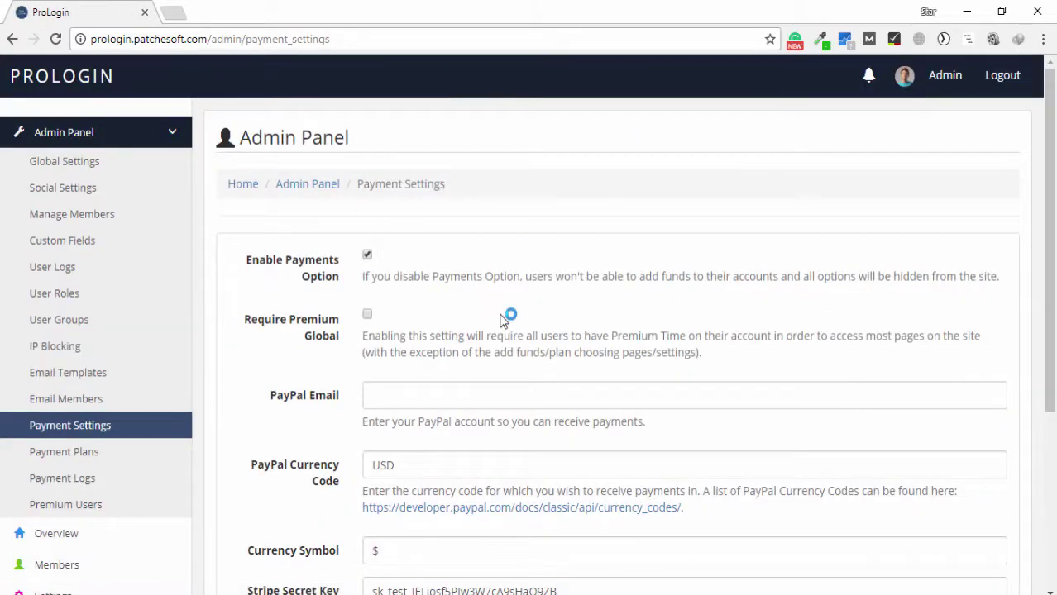
pyautogui.scroll(-1, 480, 304)
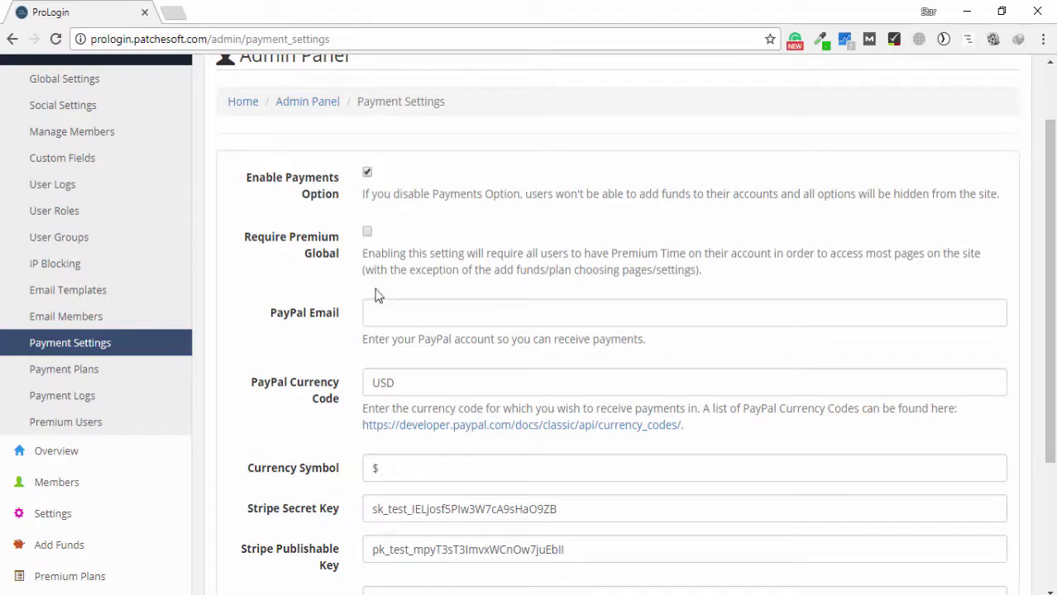
pyautogui.scroll(-3, 628, 357)
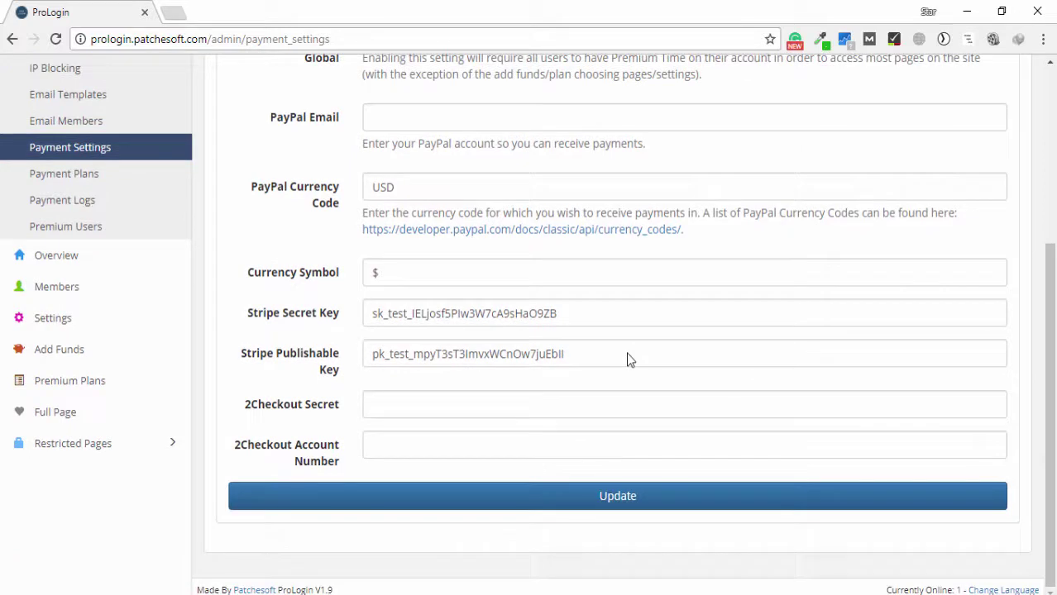
# - Open Payment Plans and inspect the new plan form's fields without saving
pyautogui.click(73, 175)
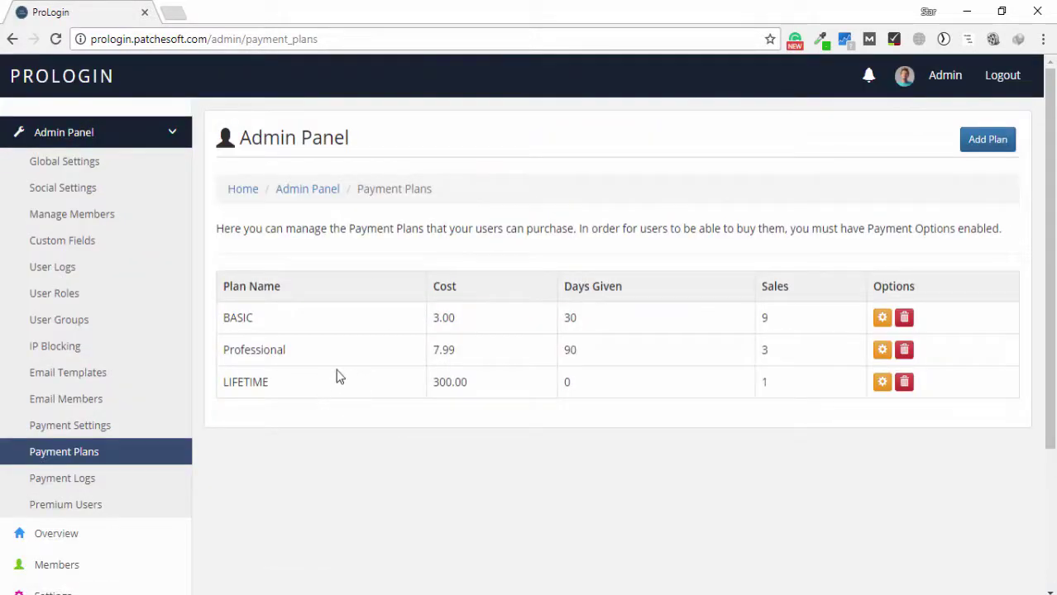
pyautogui.click(982, 139)
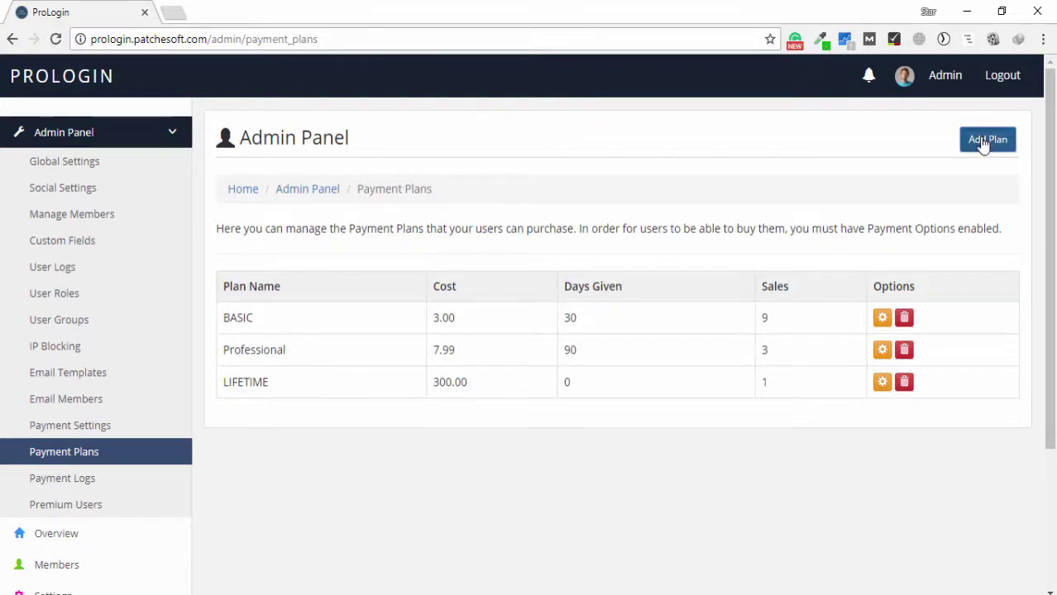
pyautogui.click(545, 157)
pyautogui.click(531, 196)
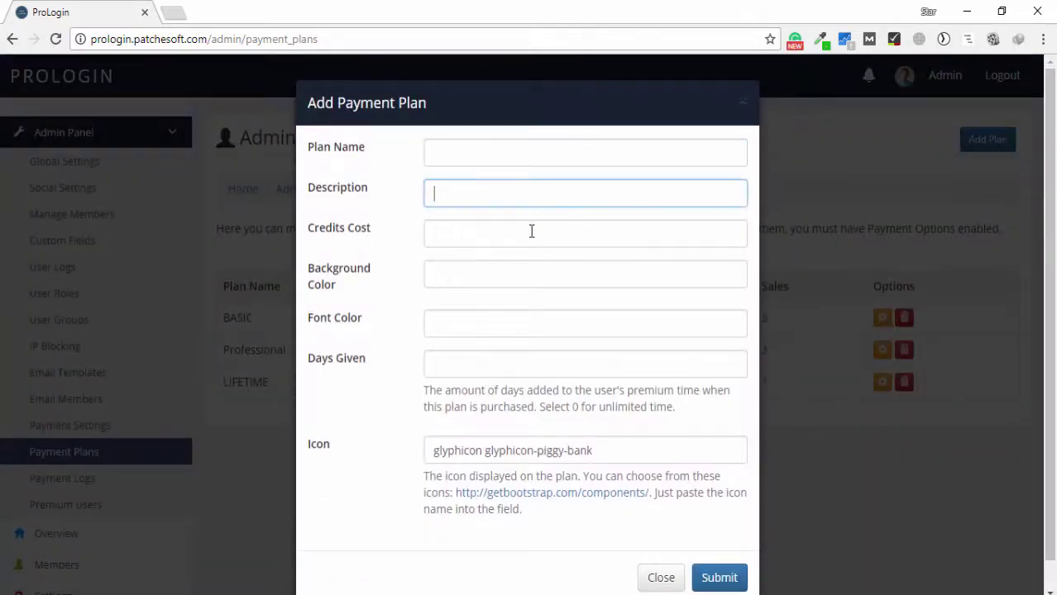
pyautogui.click(531, 239)
pyautogui.click(522, 280)
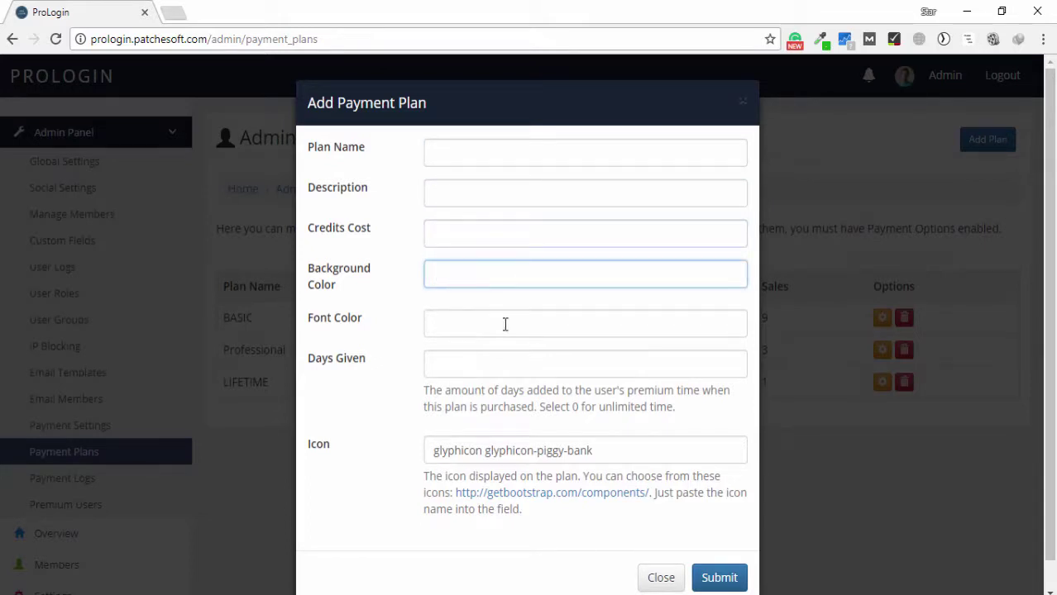
pyautogui.scroll(-1, 512, 451)
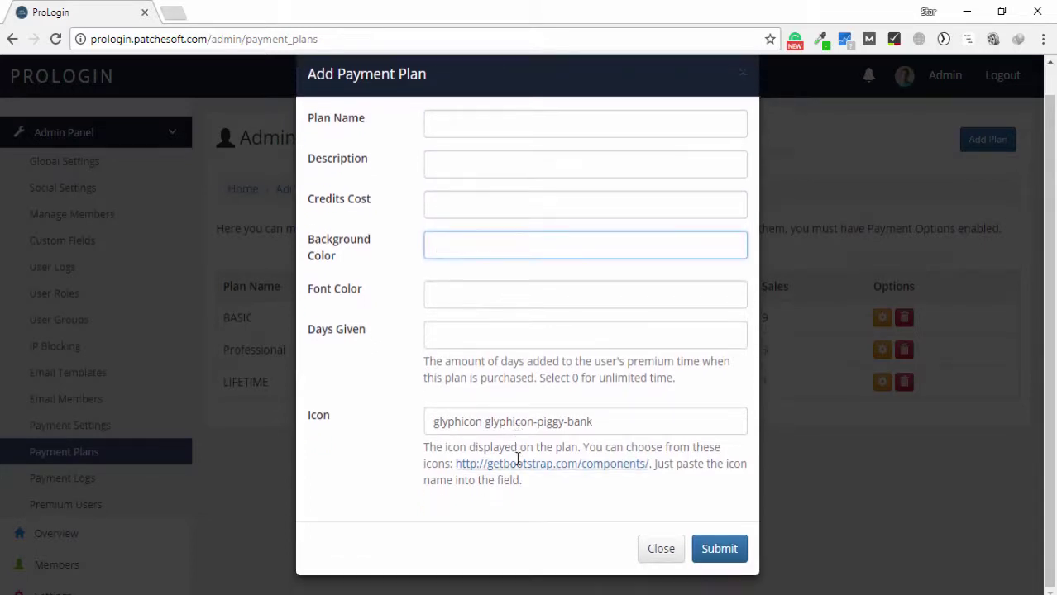
pyautogui.click(661, 549)
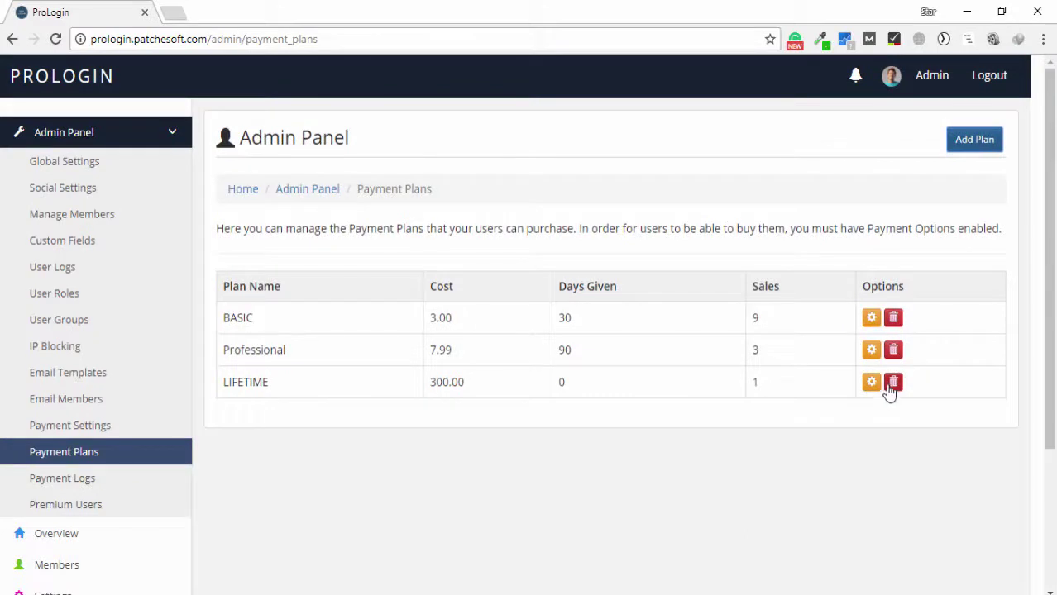
# - Try deleting the LIFETIME plan, which the demo blocks, and review the plans table
pyautogui.click(892, 386)
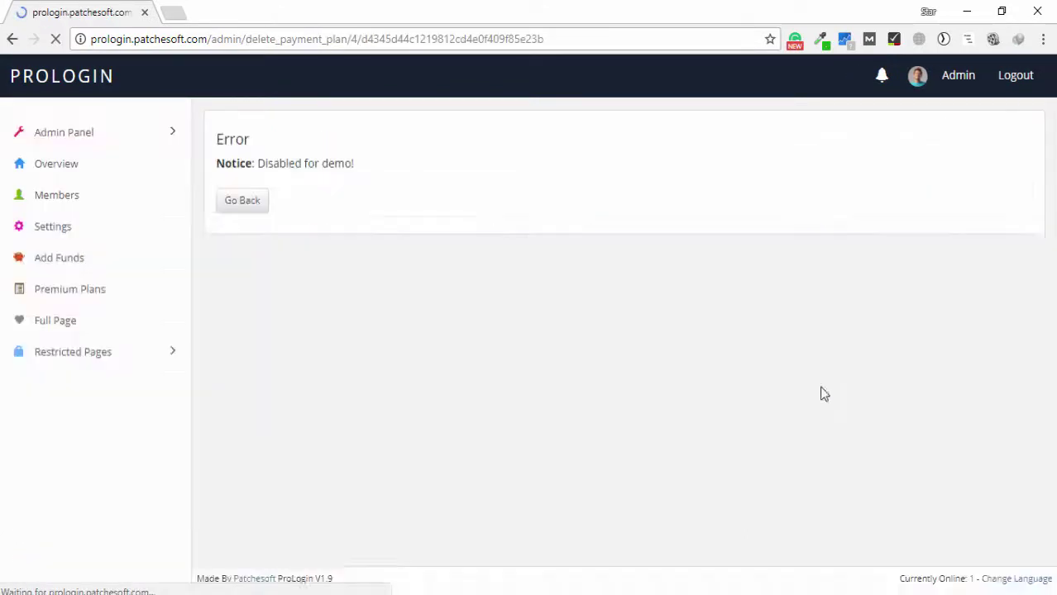
pyautogui.click(243, 209)
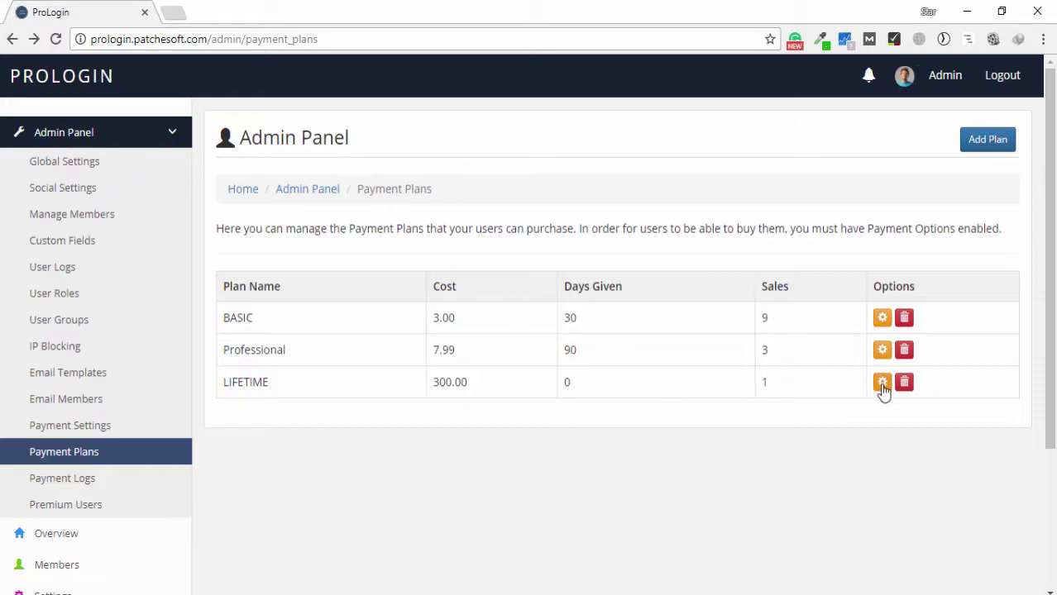
pyautogui.scroll(-2, 207, 376)
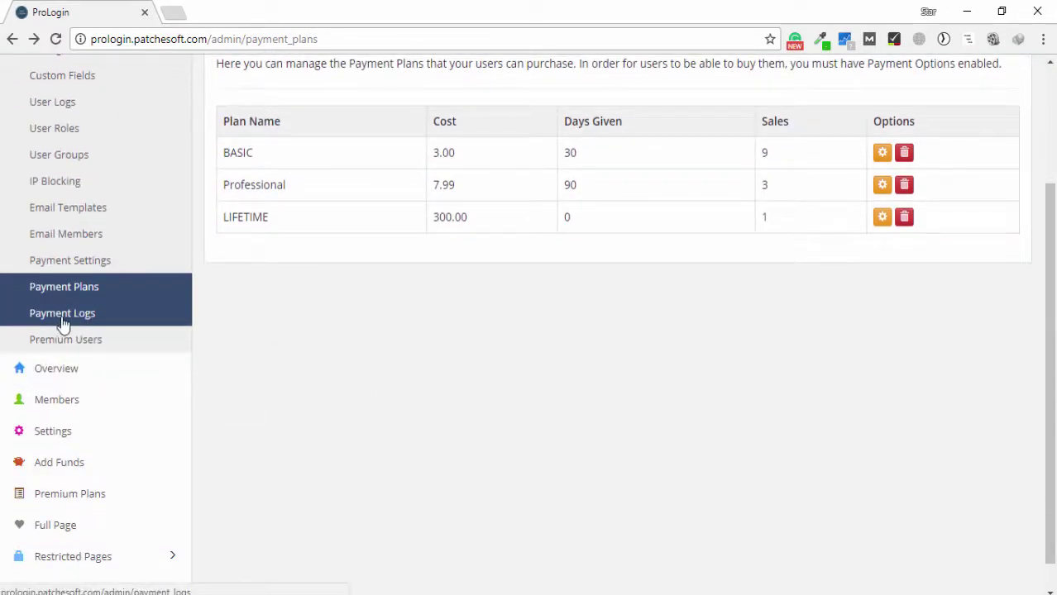
# - Open Payment Logs and select the Stripe entry's payer email, 5.00 amount and 28/10/2016 date
pyautogui.click(59, 324)
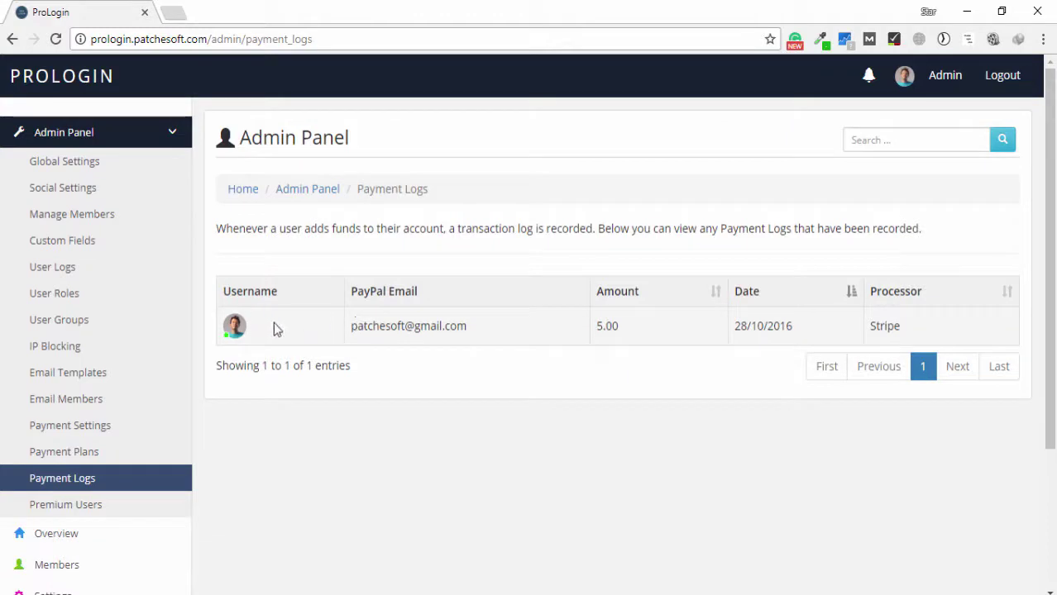
pyautogui.moveTo(488, 335); pyautogui.dragTo(355, 330)
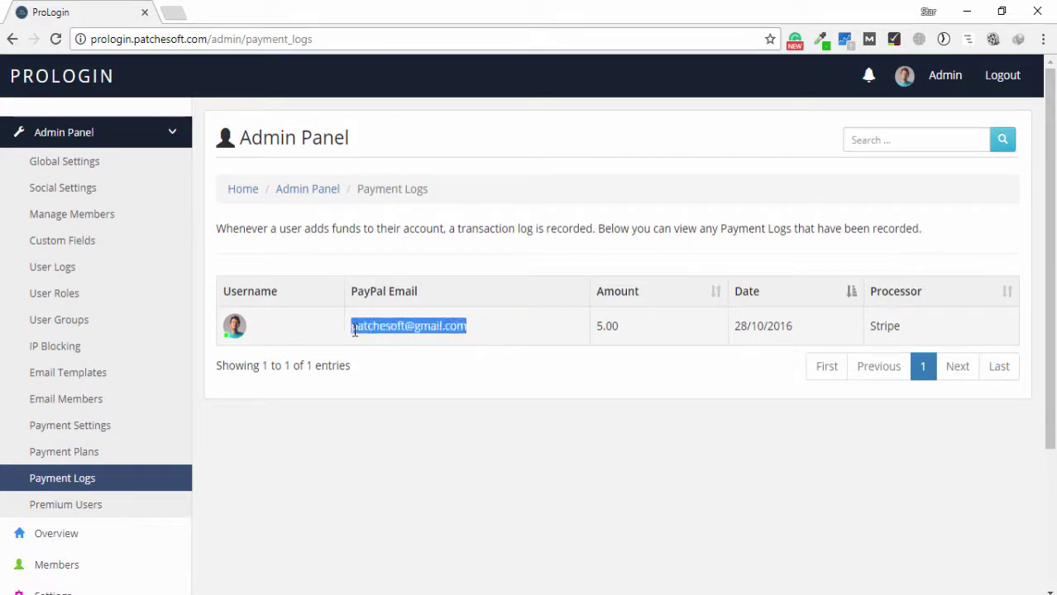
pyautogui.doubleClick(612, 331)
pyautogui.tripleClick(800, 333)
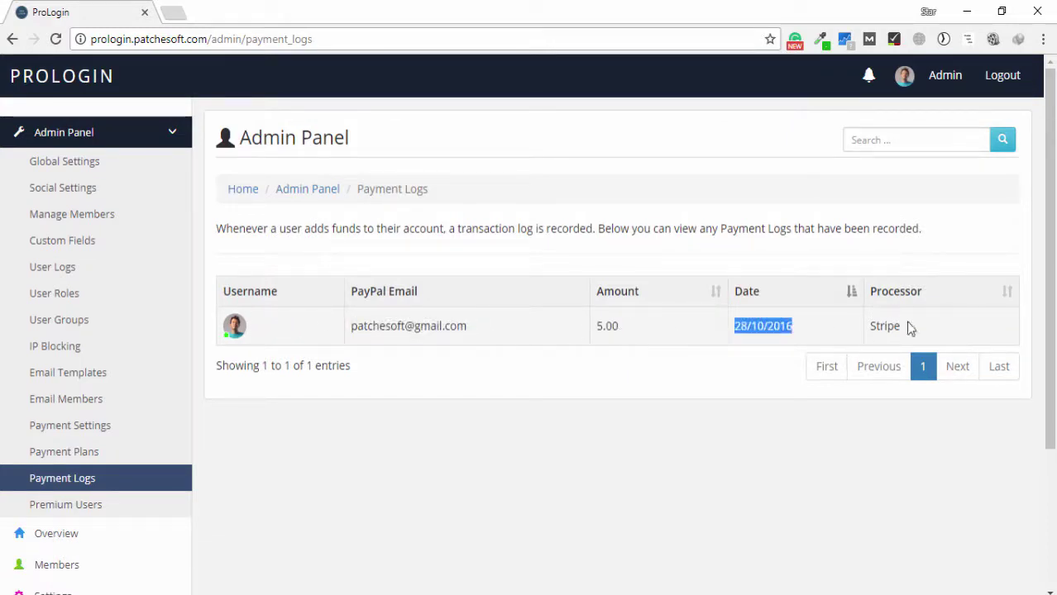
pyautogui.moveTo(908, 328); pyautogui.dragTo(867, 326)
pyautogui.scroll(-1, 497, 364)
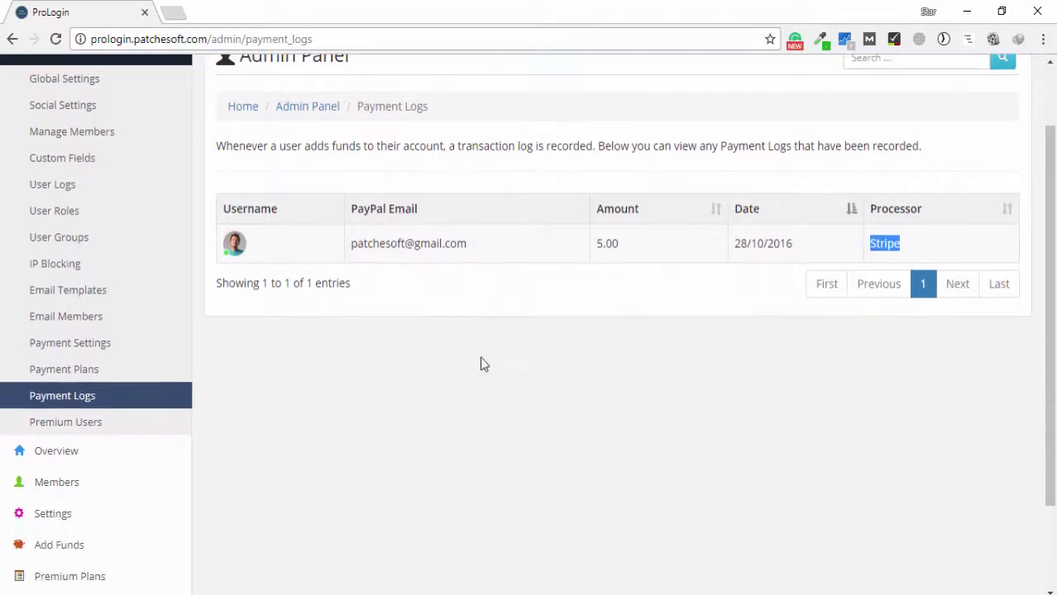
# - Open the Premium Users list and scroll through its empty table
pyautogui.click(82, 425)
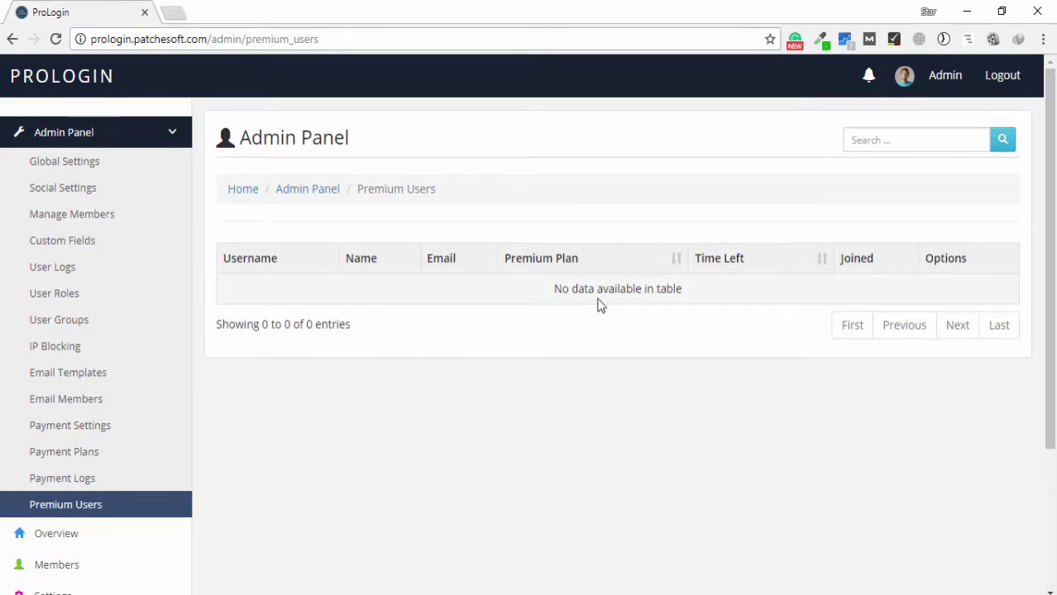
pyautogui.scroll(-2, 488, 299)
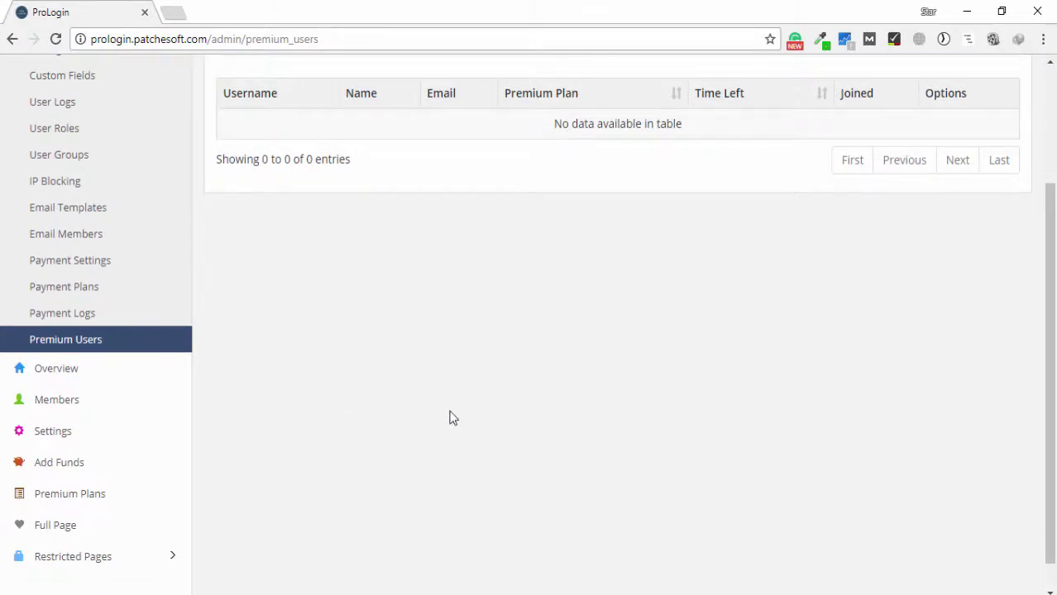
pyautogui.scroll(1, 452, 417)
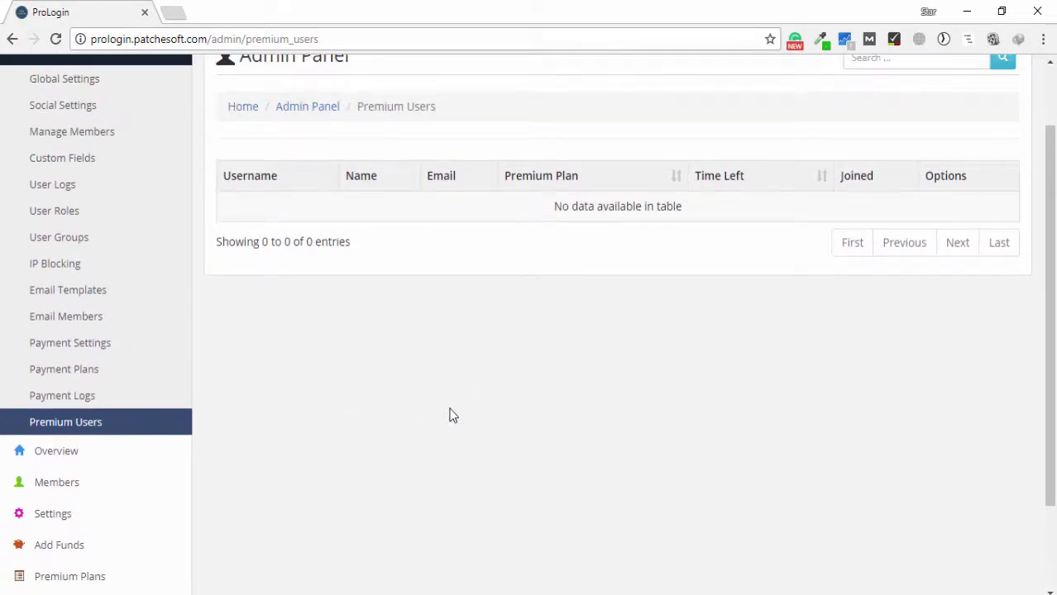
pyautogui.scroll(-2, 453, 416)
# - Go from Overview to the Members directory and focus its Search box
pyautogui.click(90, 337)
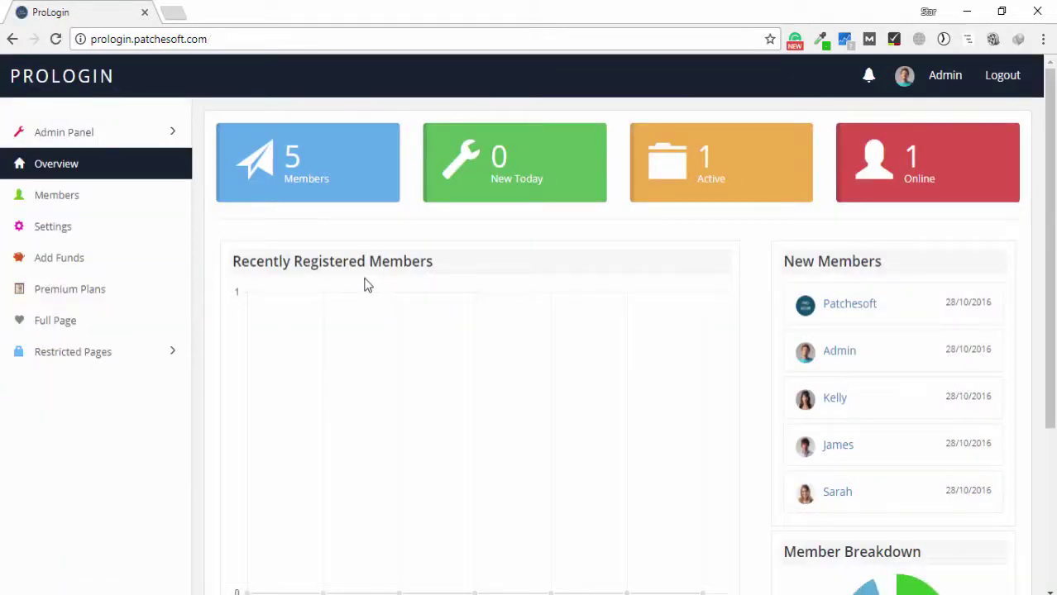
pyautogui.click(74, 207)
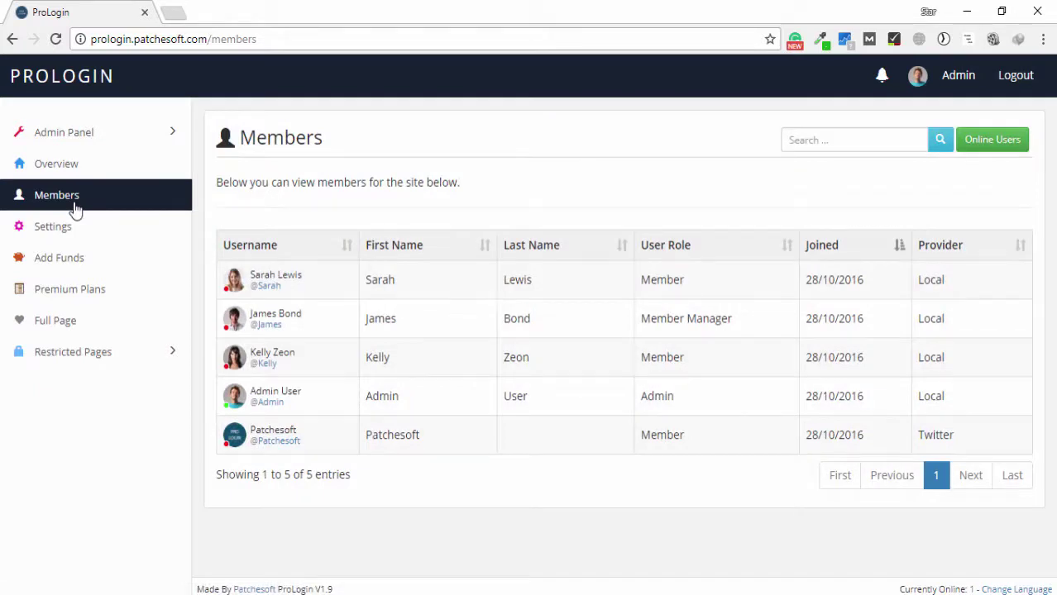
pyautogui.click(822, 139)
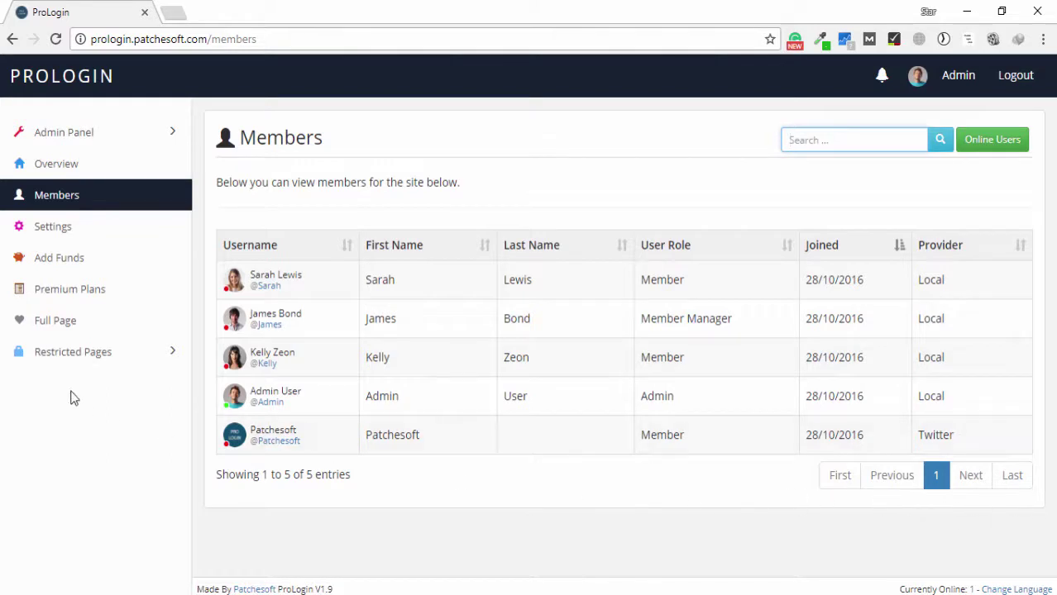
# - Scroll through the Admin account Settings form down to Update Settings and back up
pyautogui.click(41, 234)
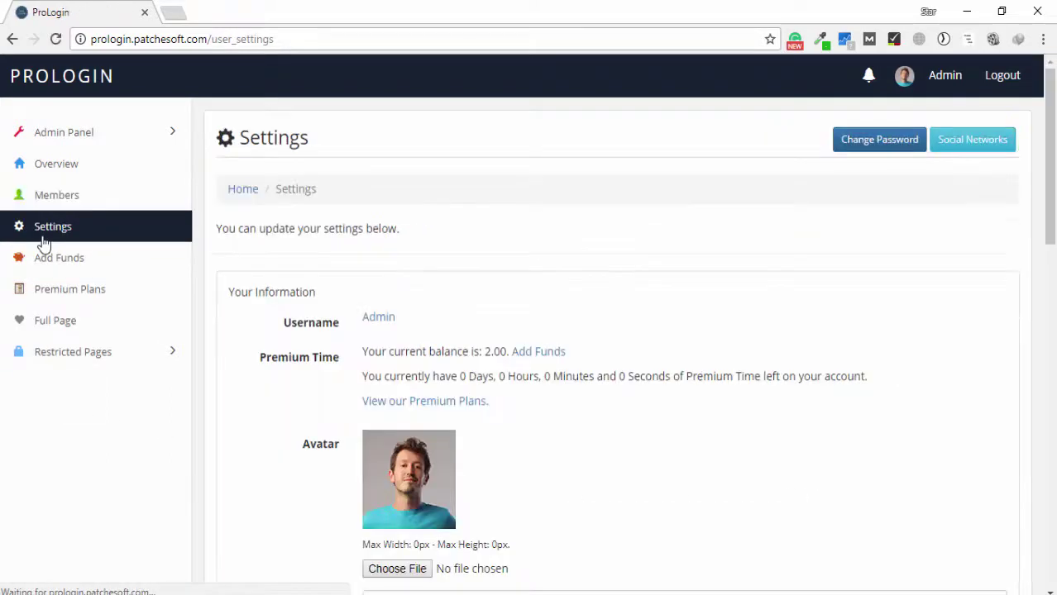
pyautogui.scroll(-2, 586, 271)
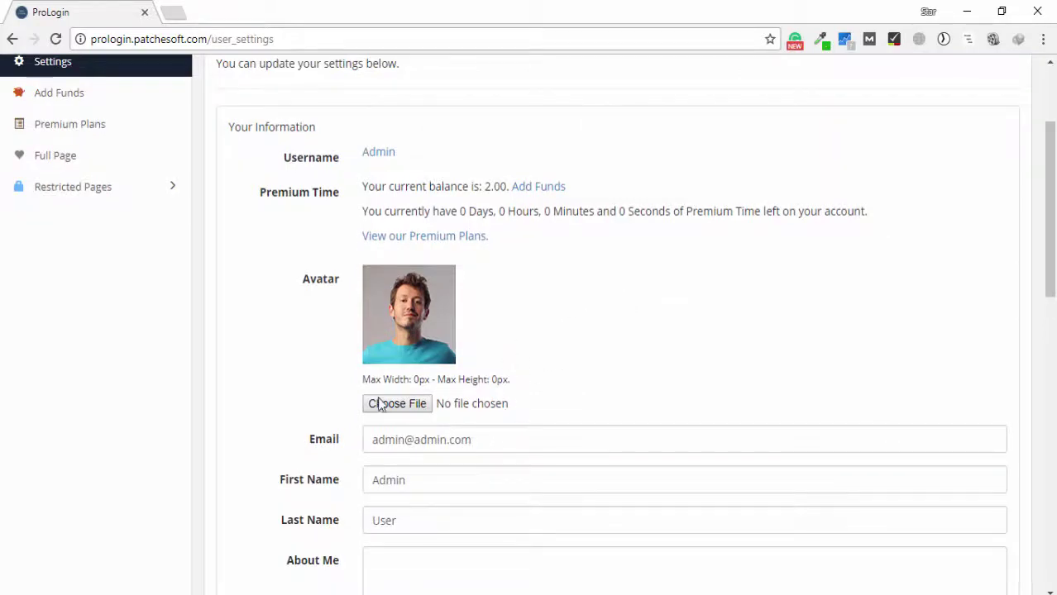
pyautogui.scroll(-2, 490, 325)
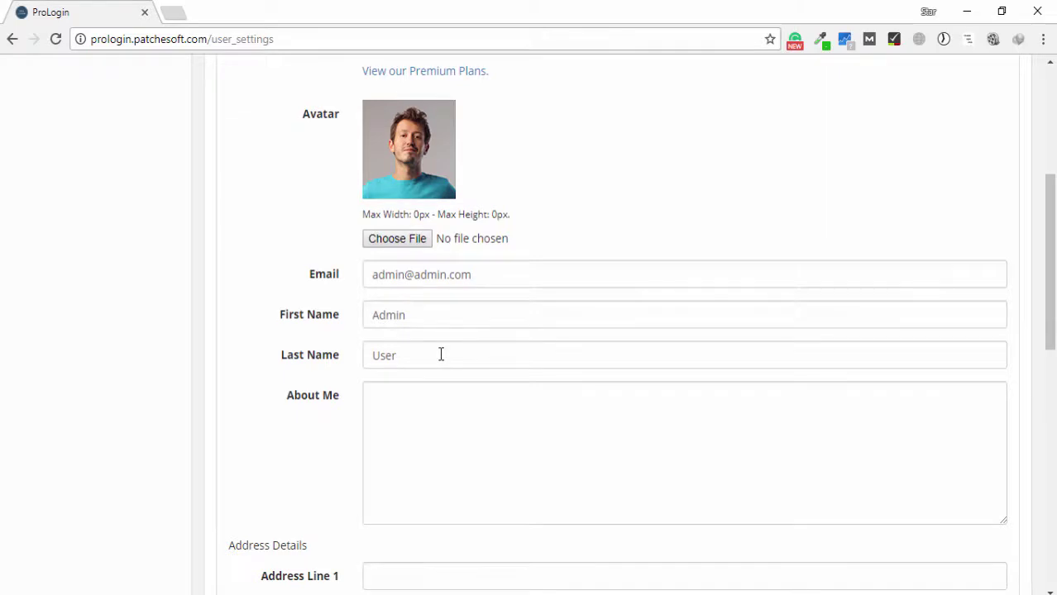
pyautogui.scroll(-2, 479, 366)
pyautogui.click(458, 261)
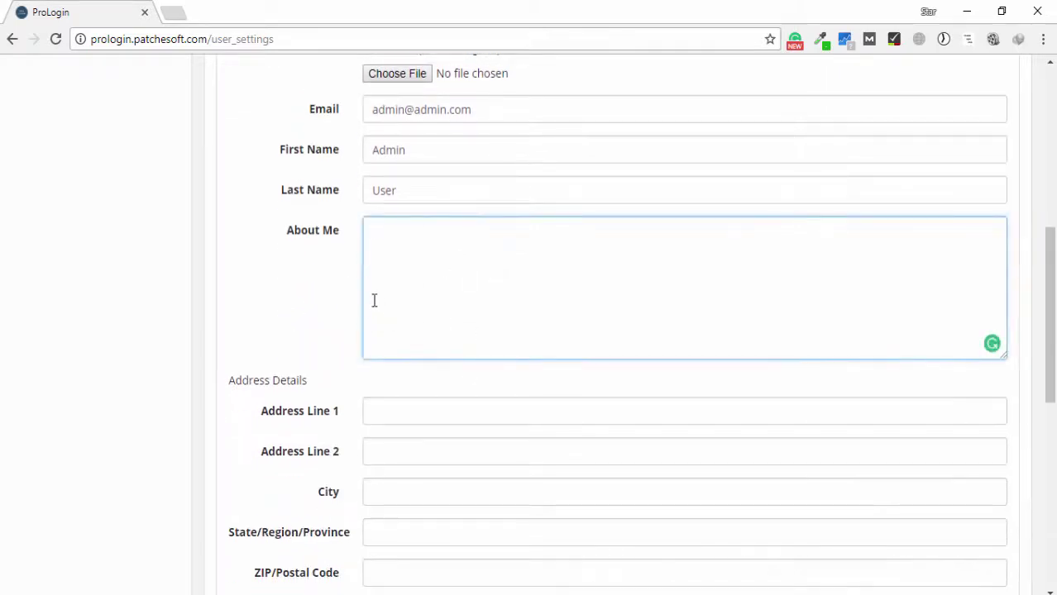
pyautogui.scroll(-1, 208, 258)
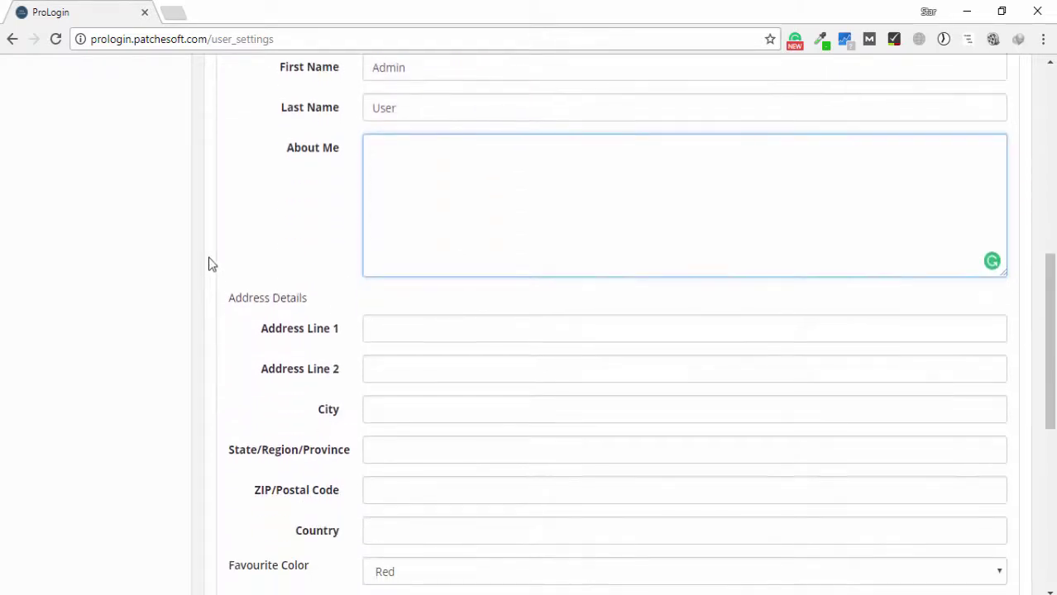
pyautogui.scroll(-5, 209, 260)
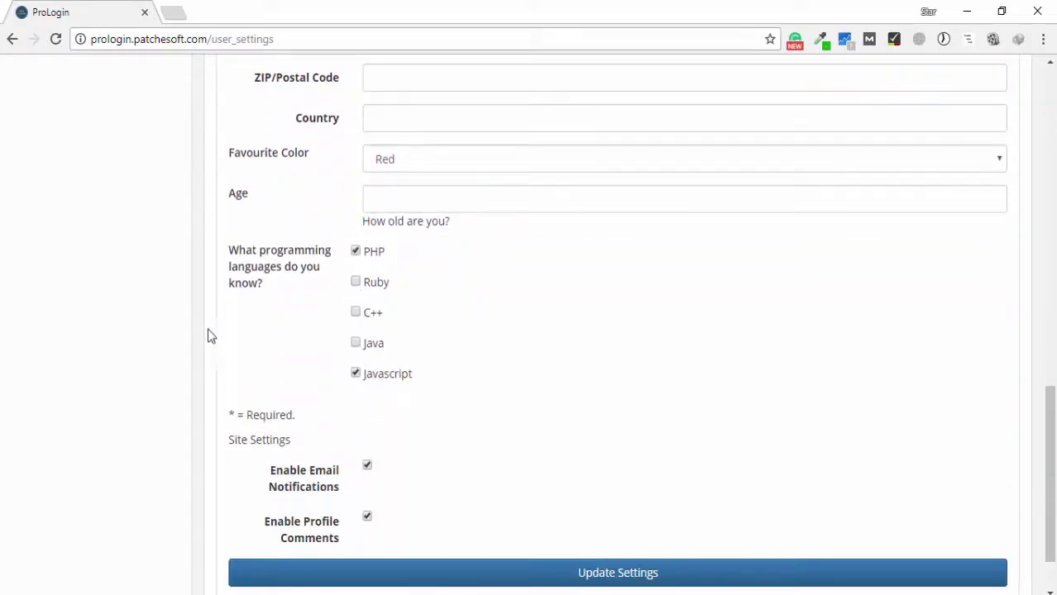
pyautogui.scroll(10, 163, 312)
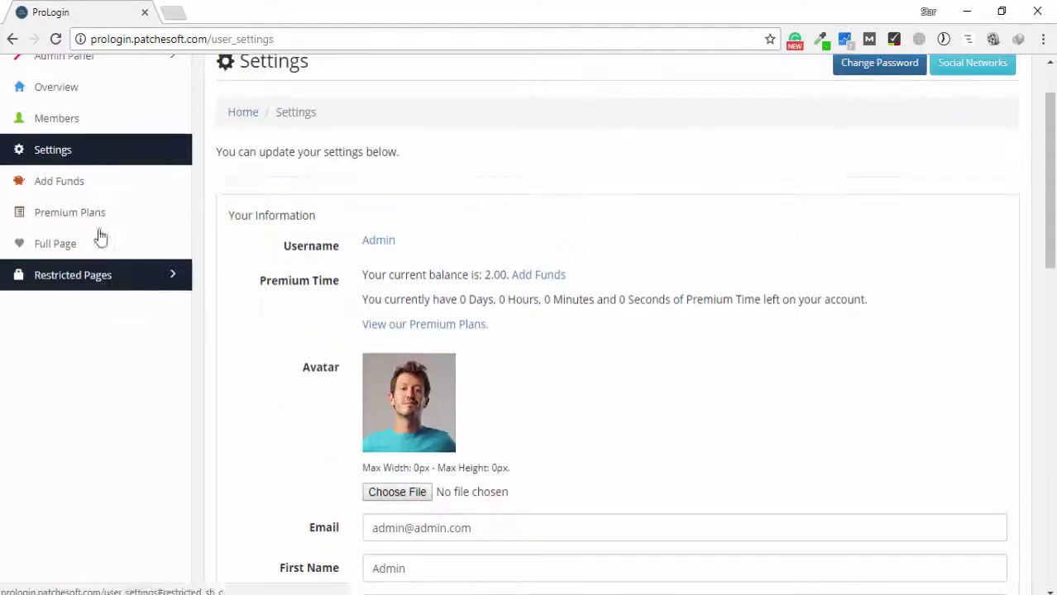
# - Open Add Funds, leave the amount at $5.00, view Premium Plans, and return to Funds
pyautogui.click(70, 188)
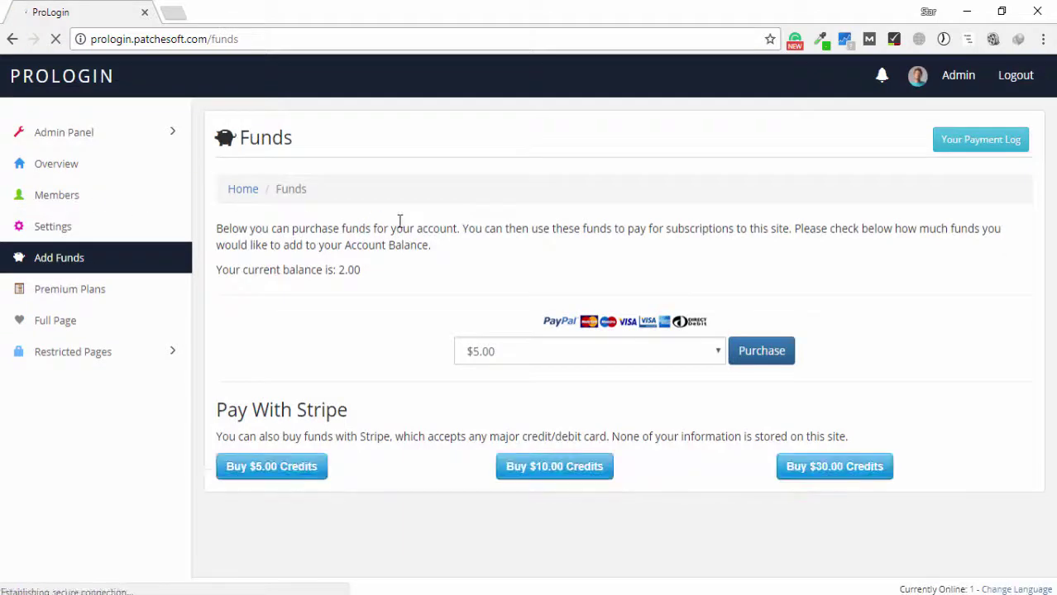
pyautogui.click(469, 352)
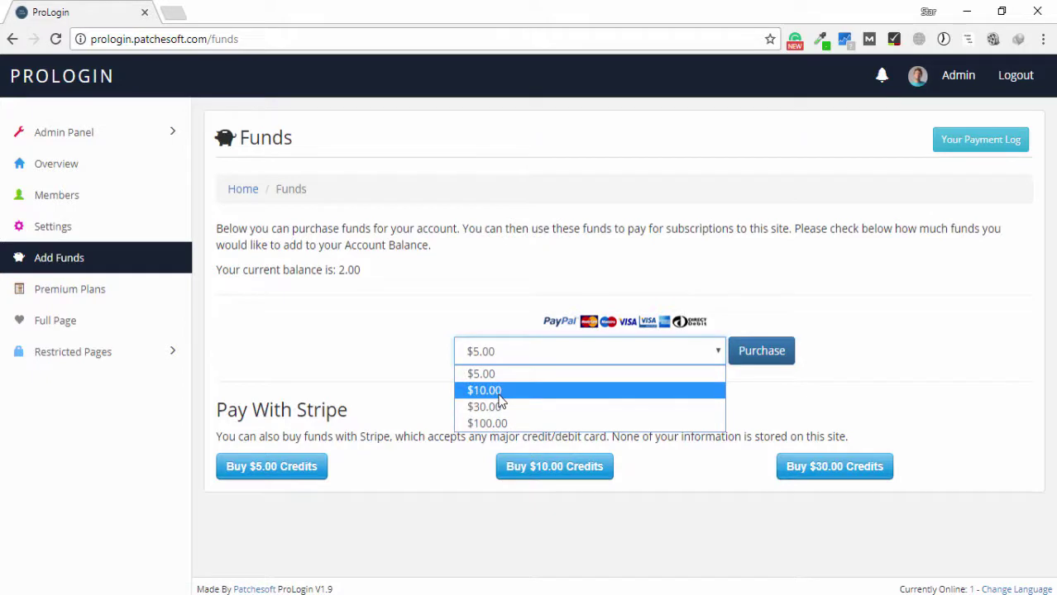
pyautogui.click(842, 354)
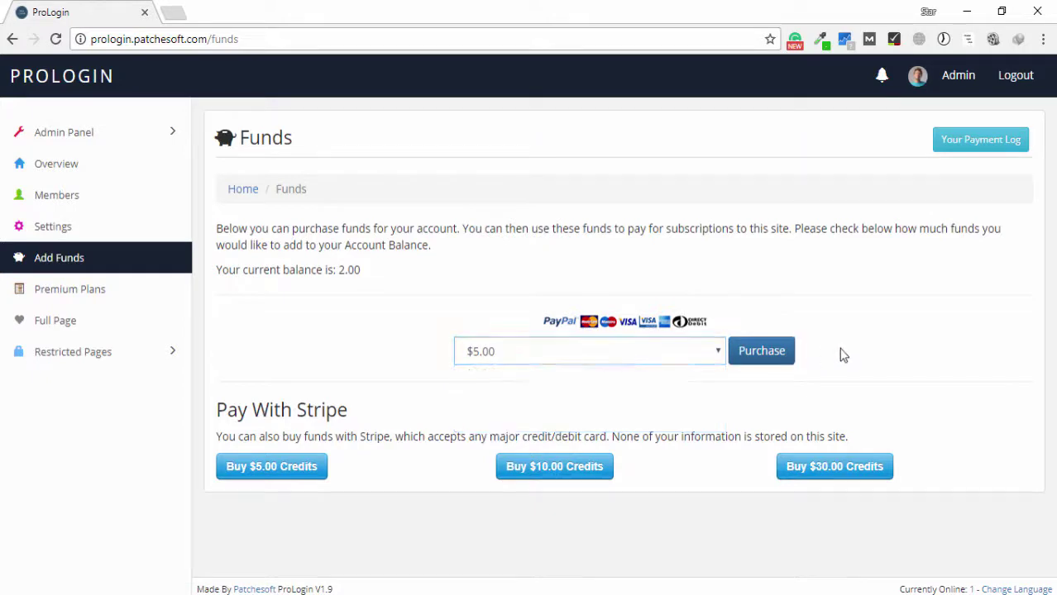
pyautogui.click(81, 296)
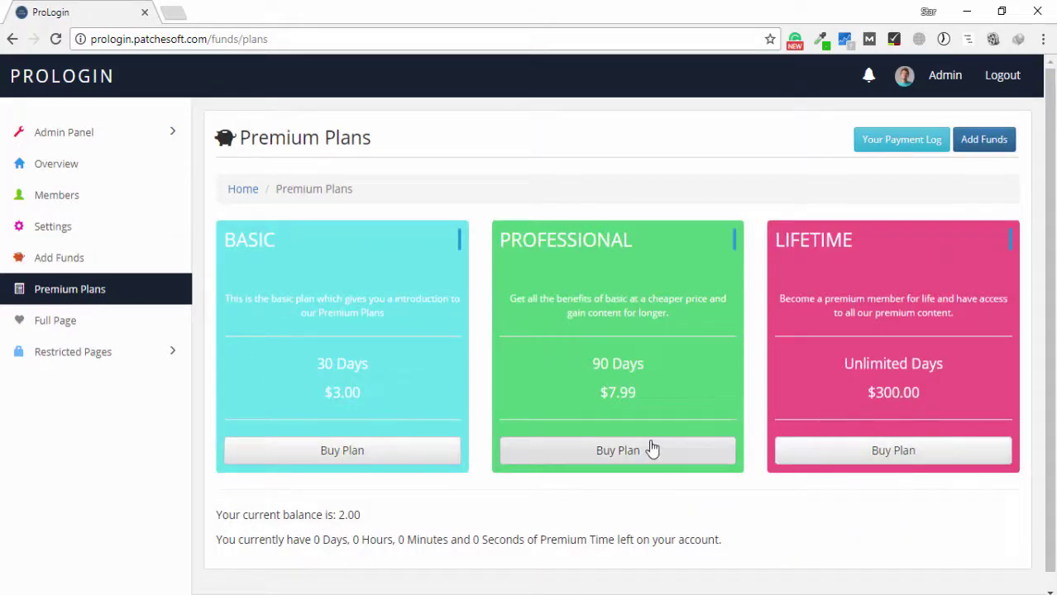
pyautogui.click(986, 140)
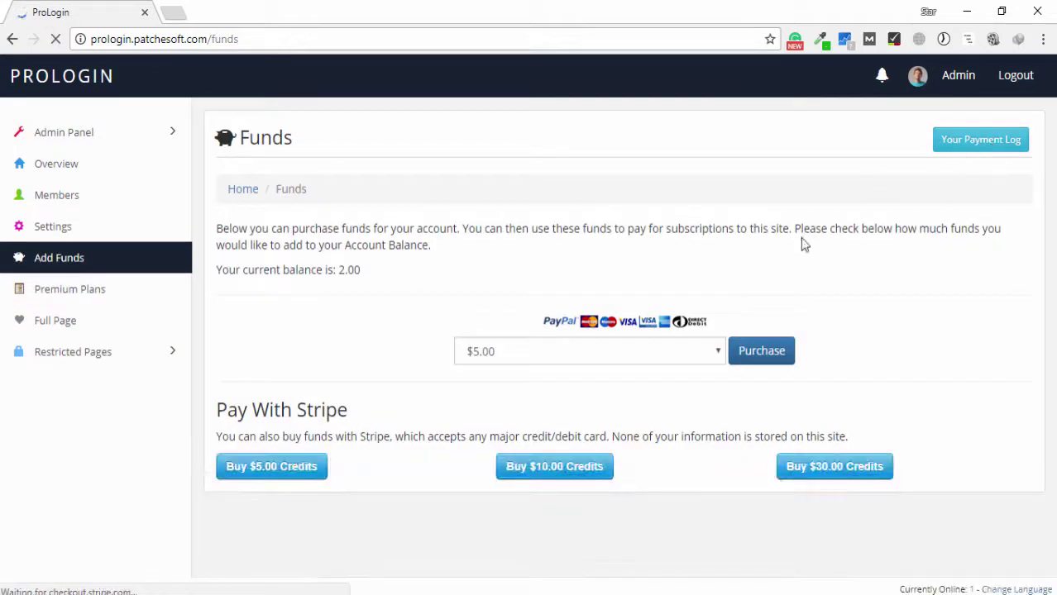
# - View the example Full Page, then the restricted Admin, Group and Premium pages
pyautogui.click(48, 326)
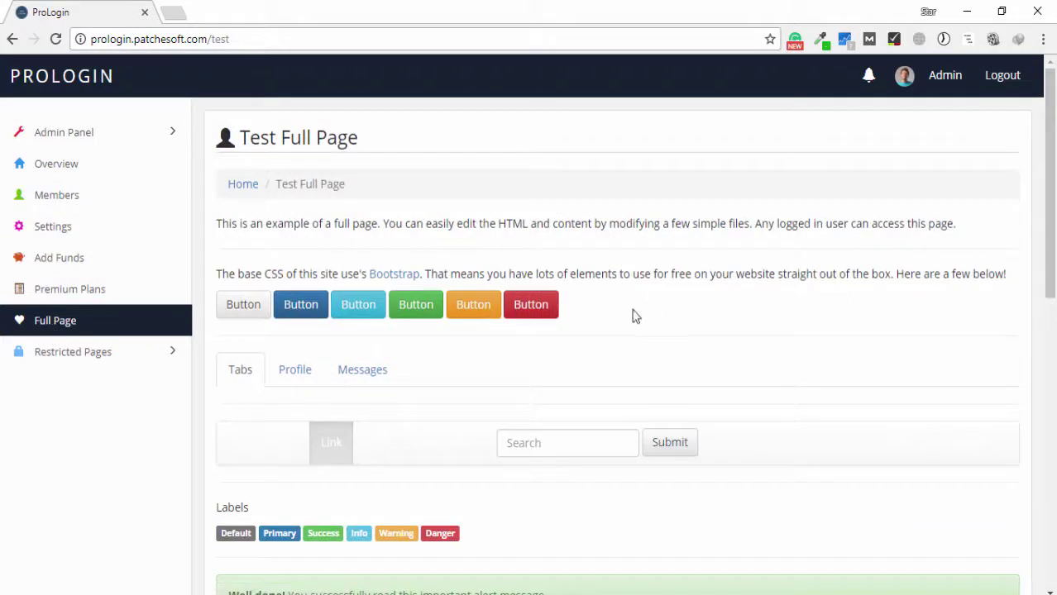
pyautogui.click(79, 354)
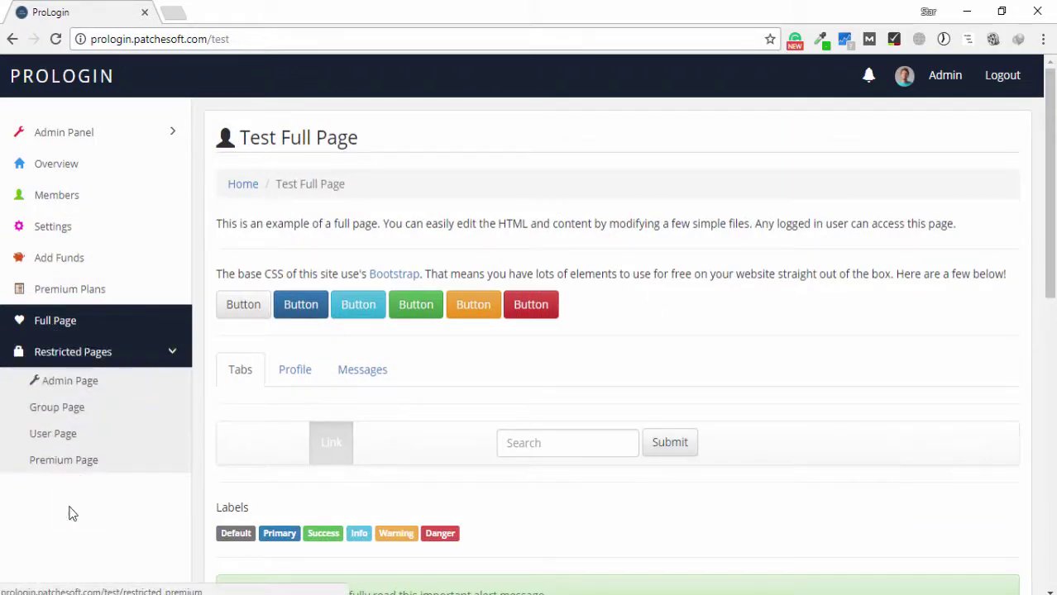
pyautogui.click(92, 389)
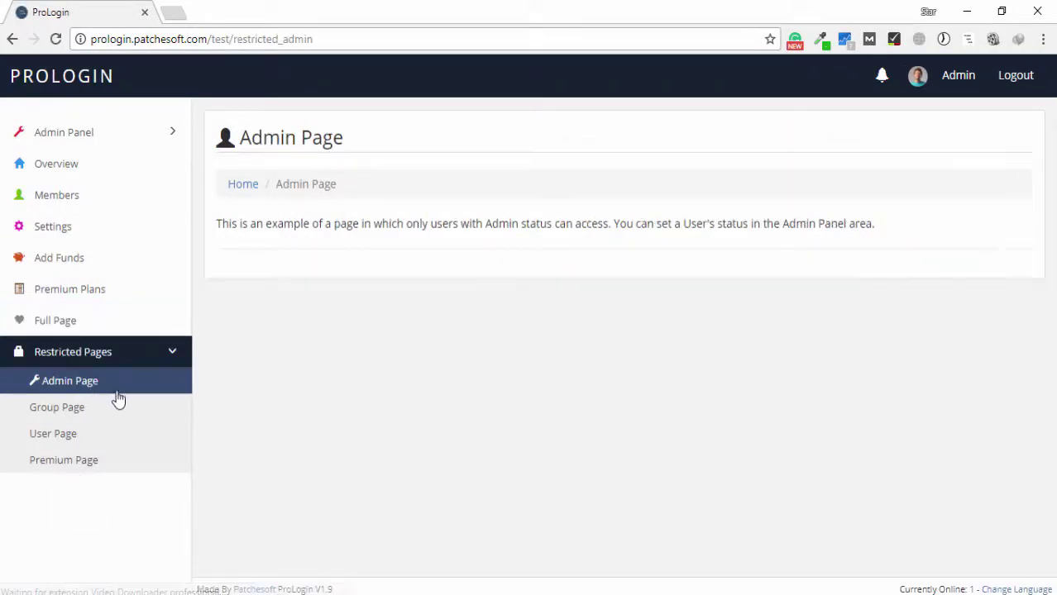
pyautogui.click(78, 424)
pyautogui.click(83, 465)
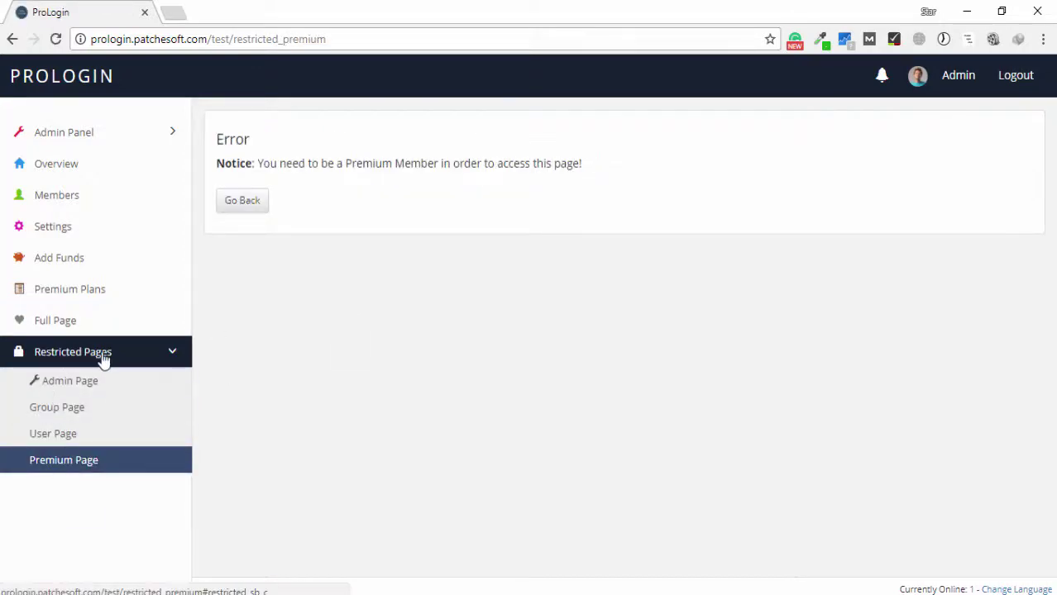
# - Return to the Overview dashboard showing 5 members, 1 active and 1 online
pyautogui.click(66, 142)
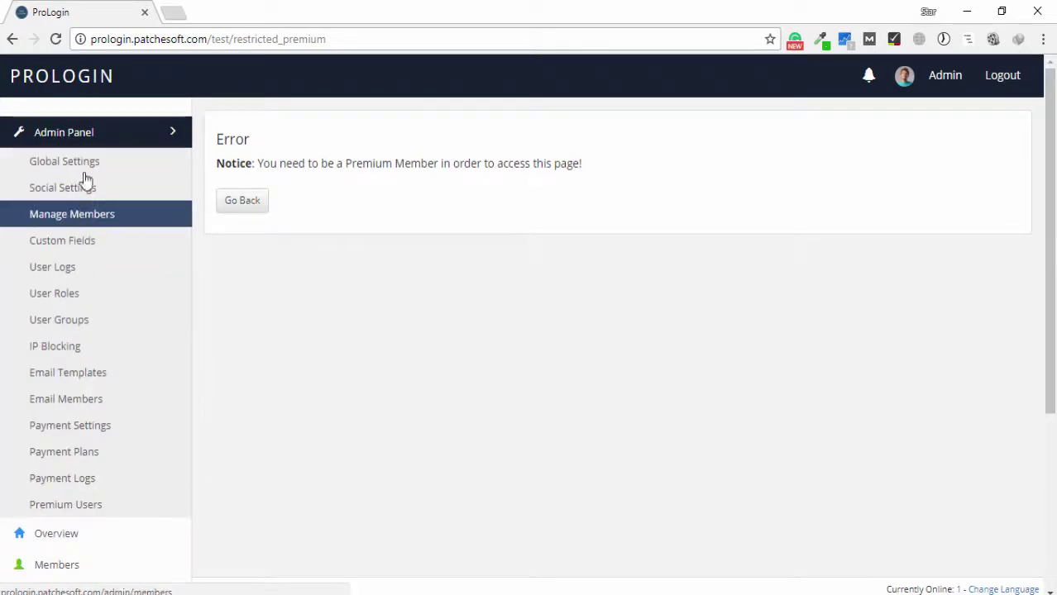
pyautogui.scroll(-2, 142, 246)
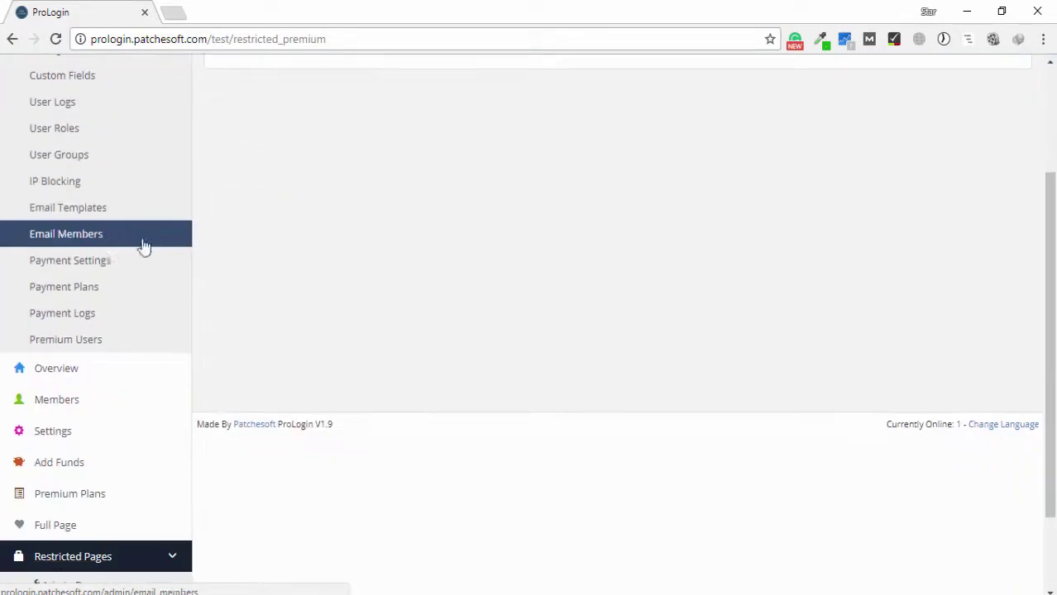
pyautogui.click(60, 370)
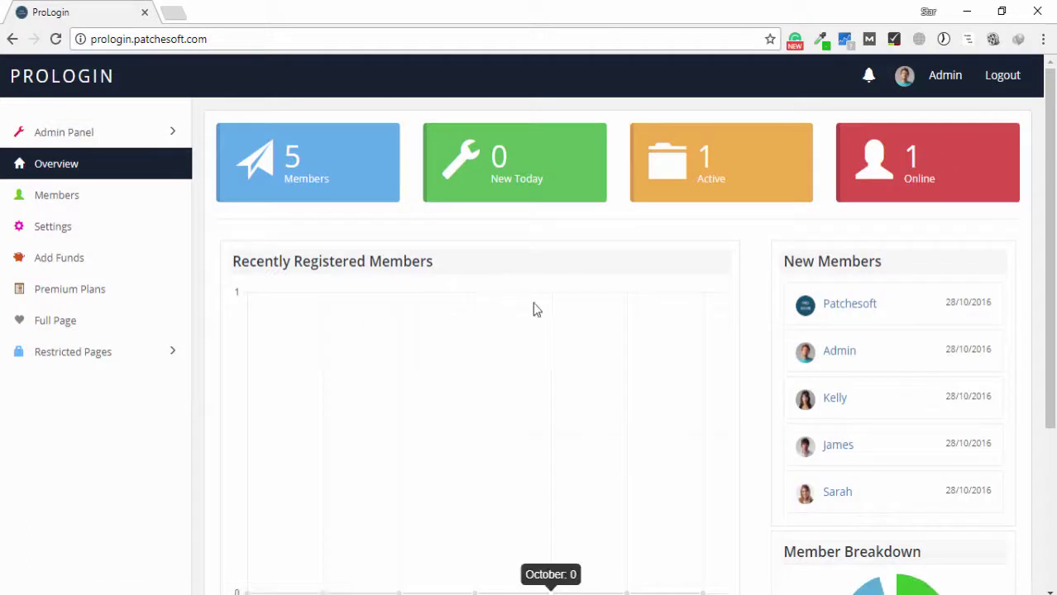